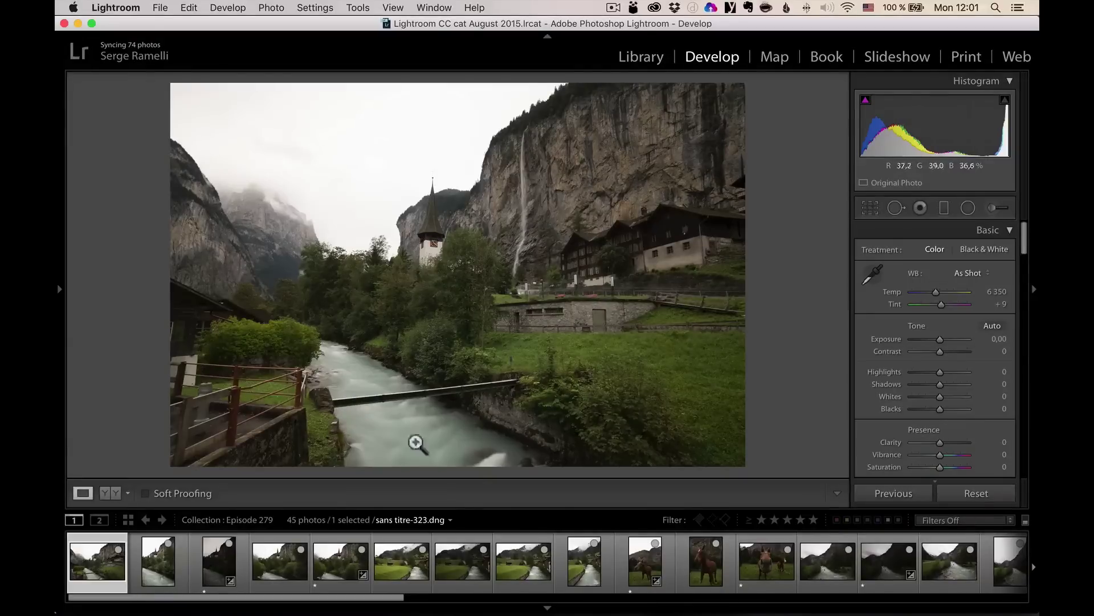
- Compare the capture settings of the bright and dark vertical church shots, sans titre-324 and sans titre-325, using the photo info overlay
click(159, 554)
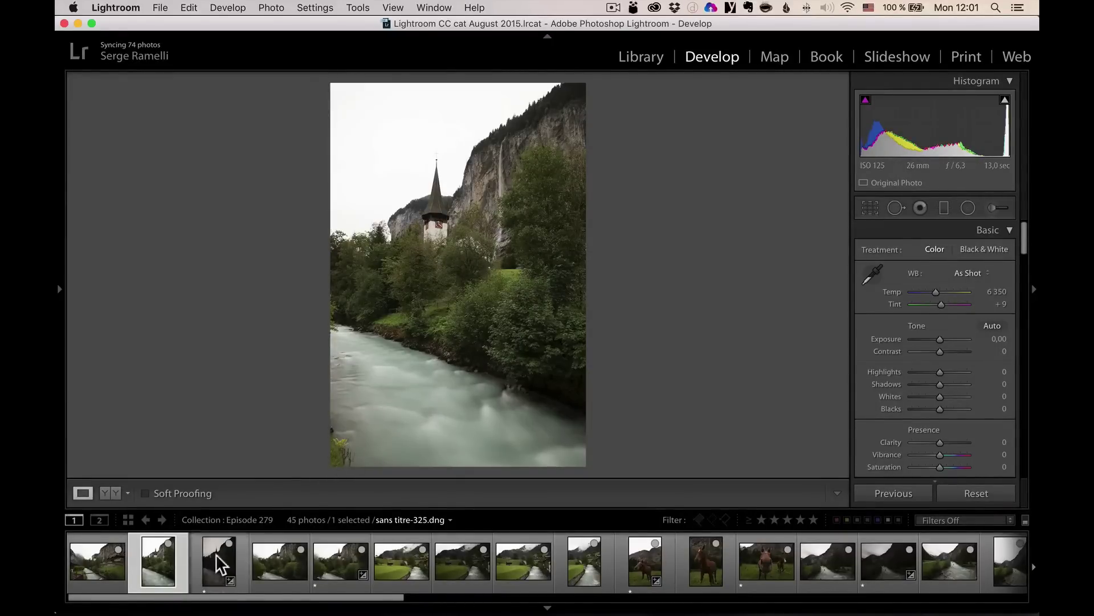
key(i)
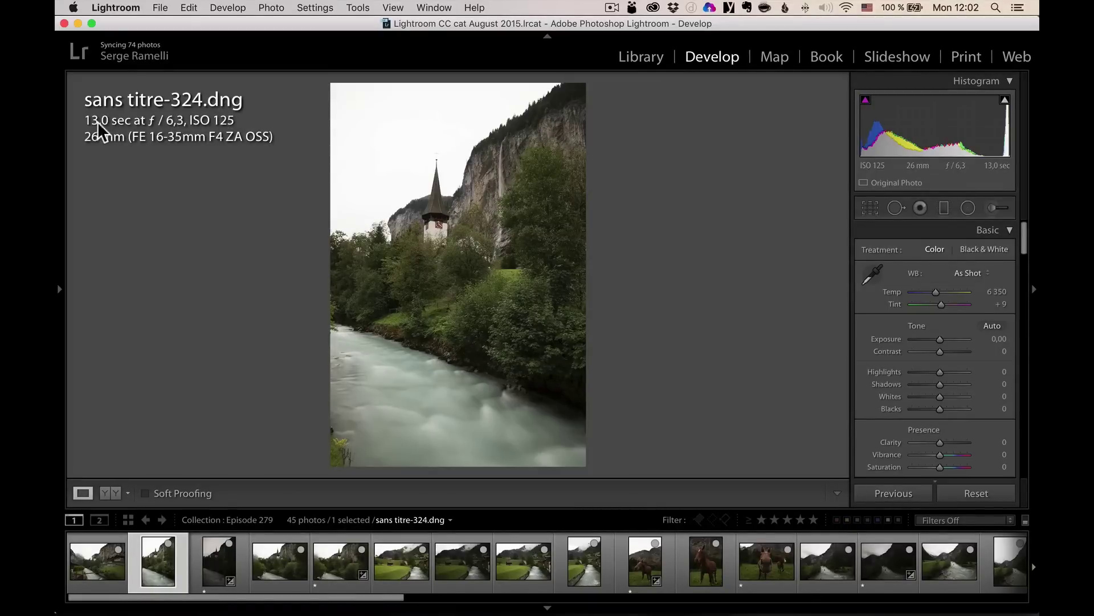
click(220, 554)
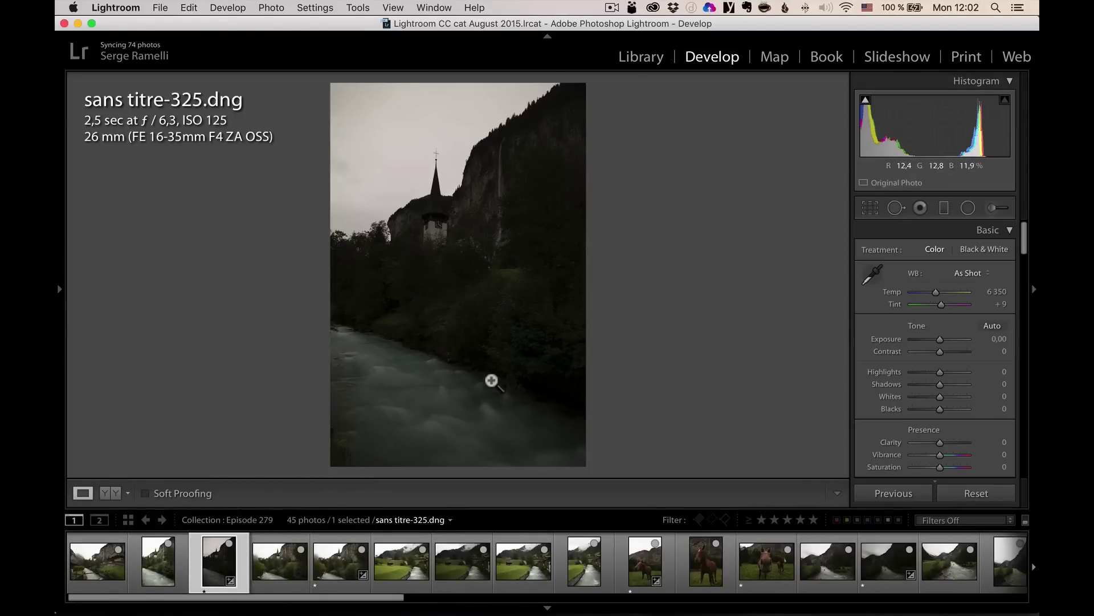
click(228, 556)
key(1)
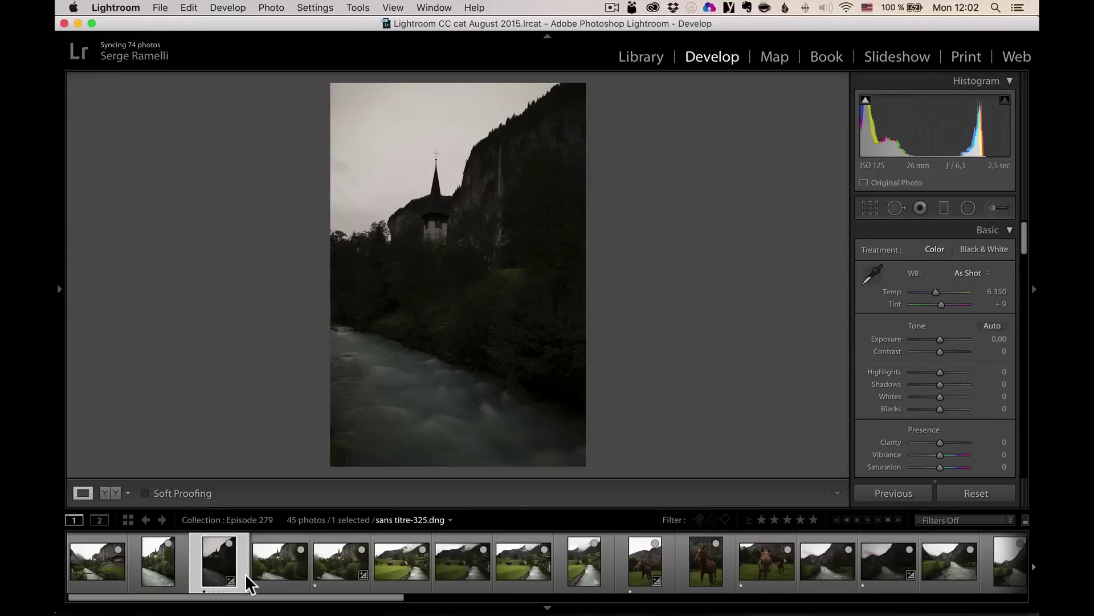
- Review the church and green valley river photos one by one, from sans titre-326 through sans titre-334
click(265, 566)
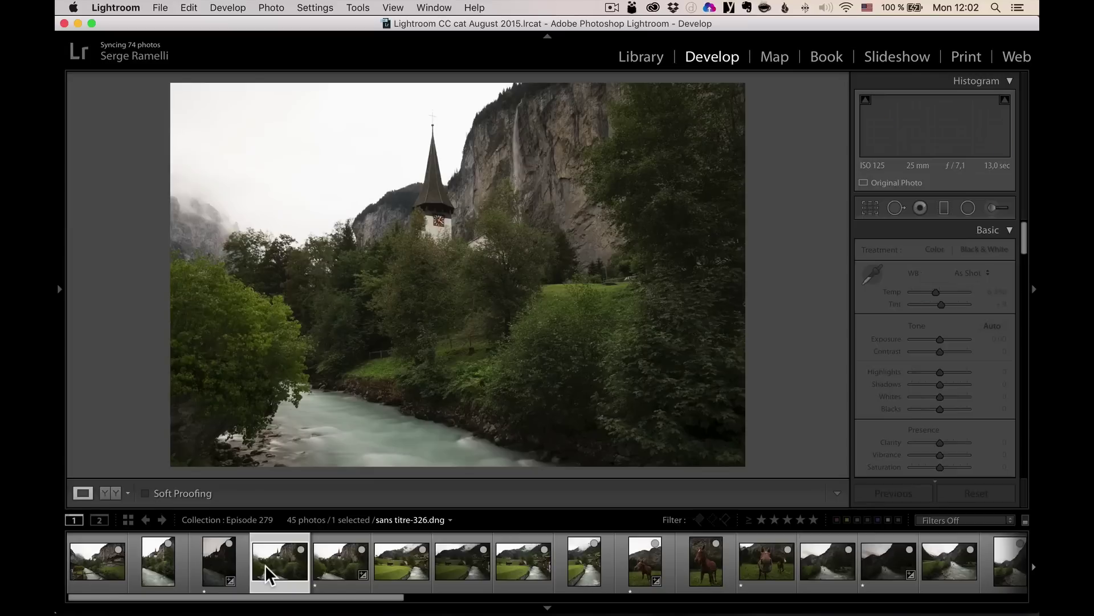
click(323, 565)
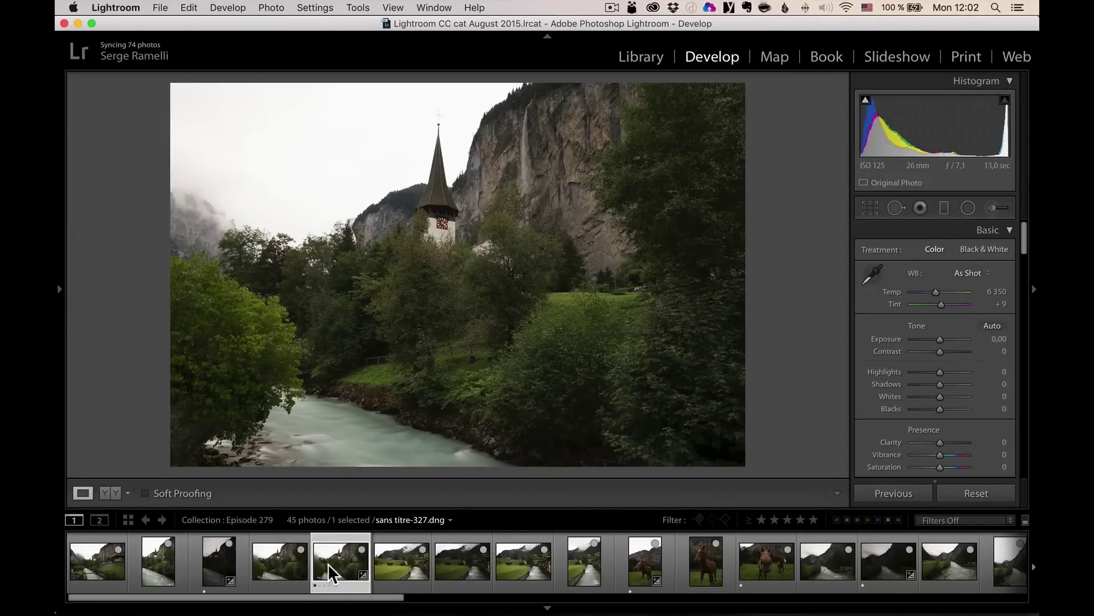
click(394, 558)
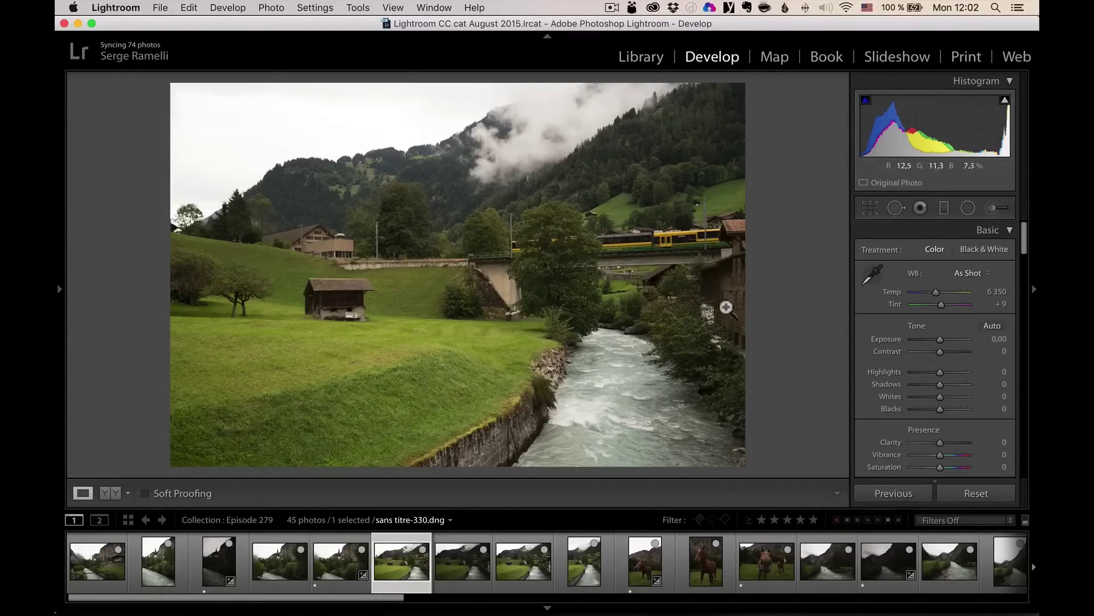
click(463, 555)
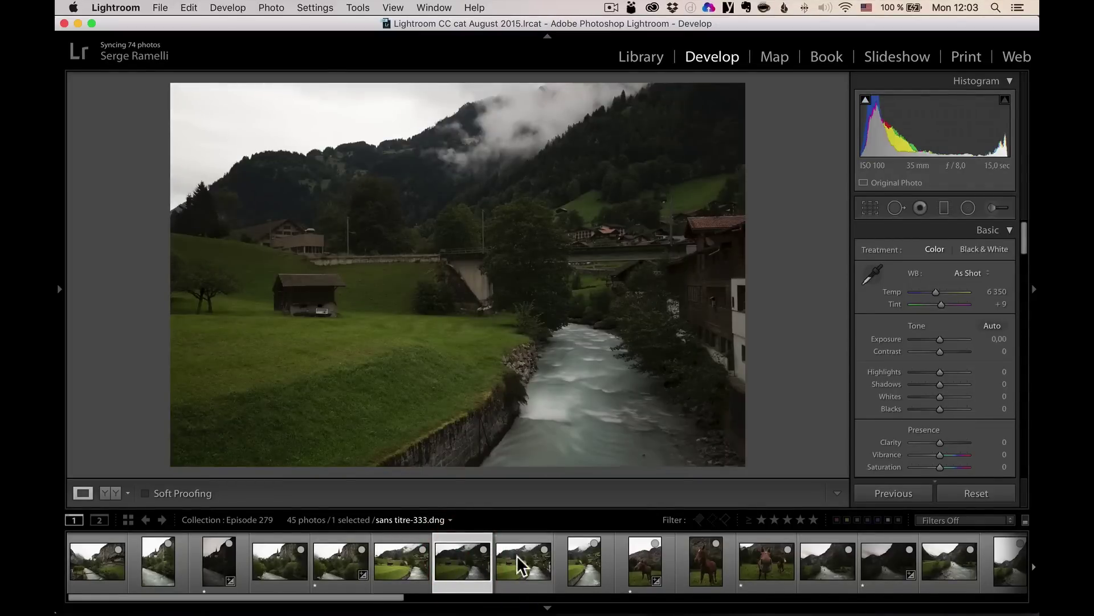
click(518, 555)
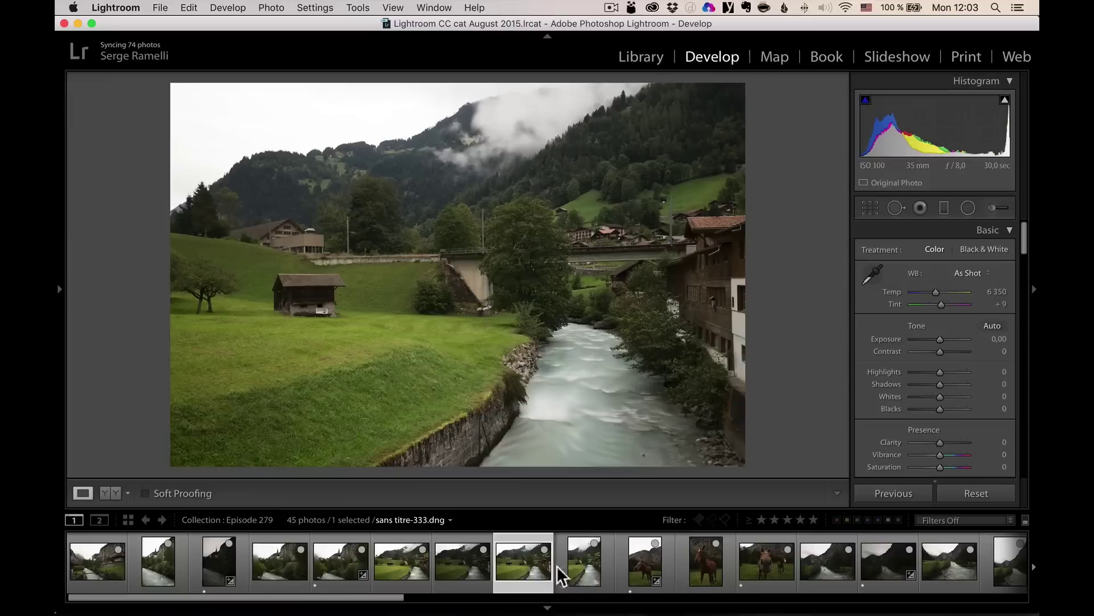
click(582, 563)
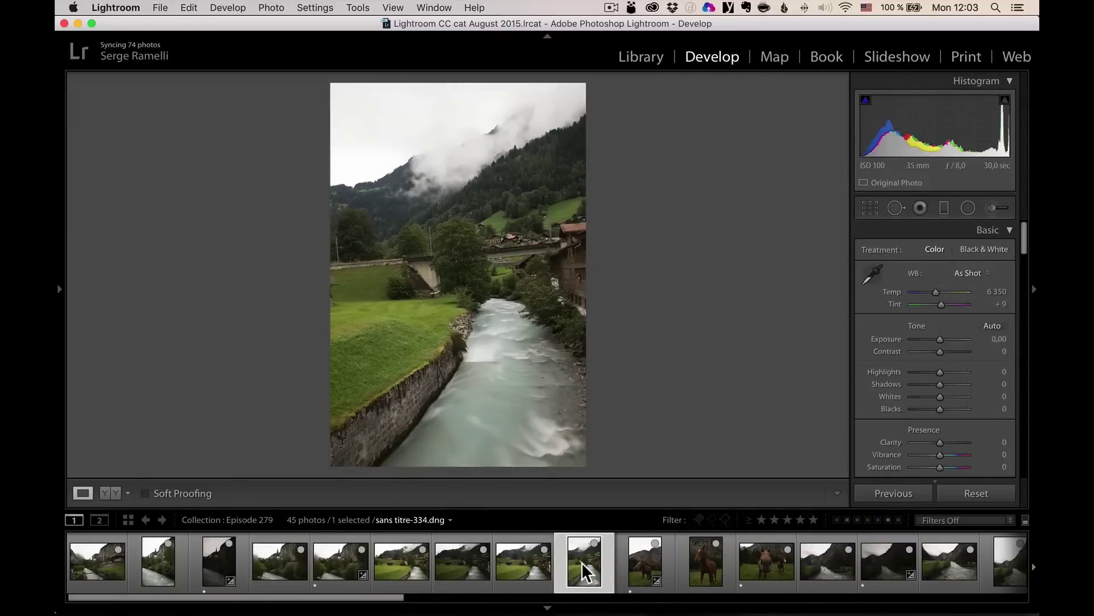
- Review the three horse photos and rate the closer vertical horse portrait, sans titre-352, 1 star
click(641, 562)
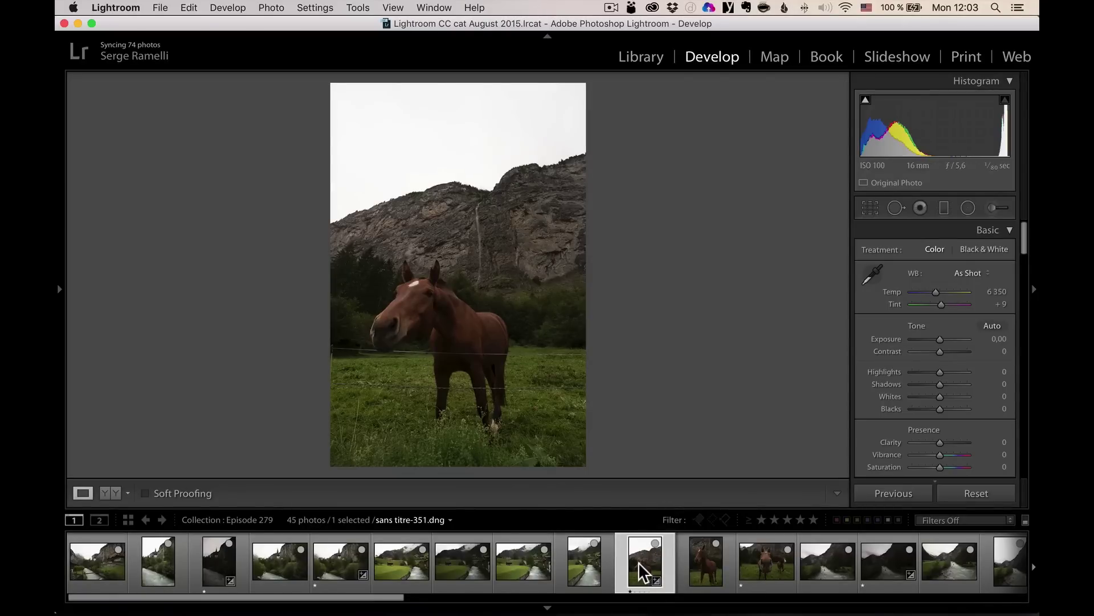
click(703, 562)
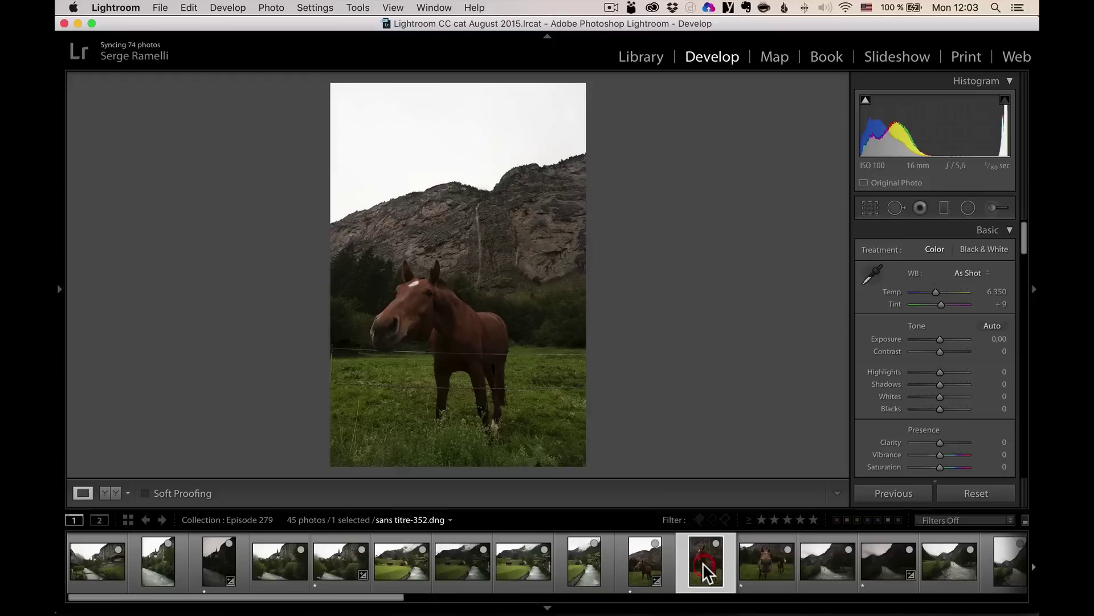
key(1)
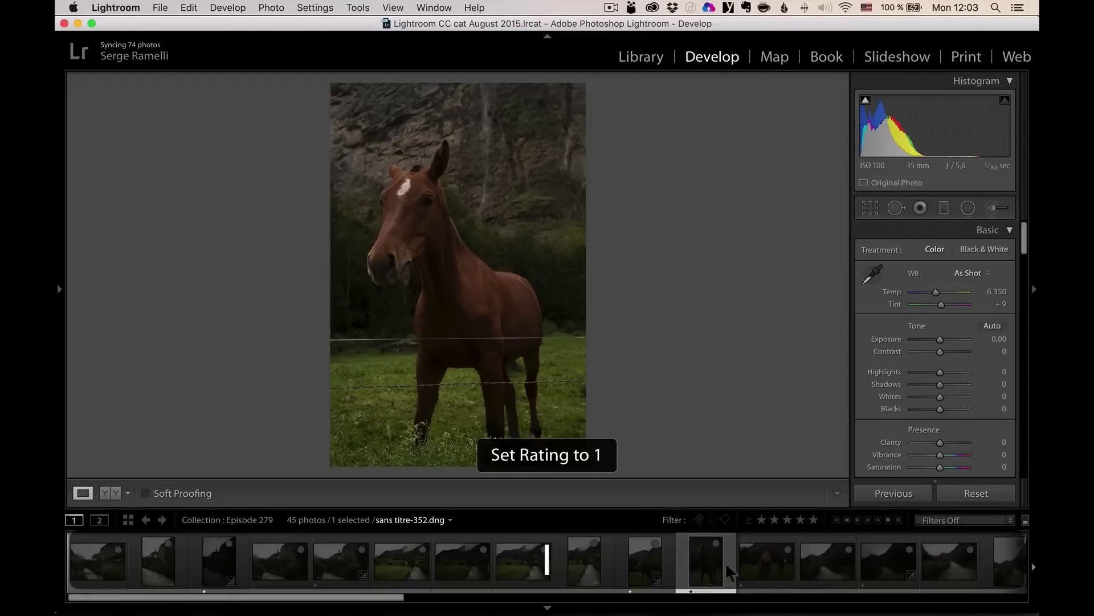
click(758, 559)
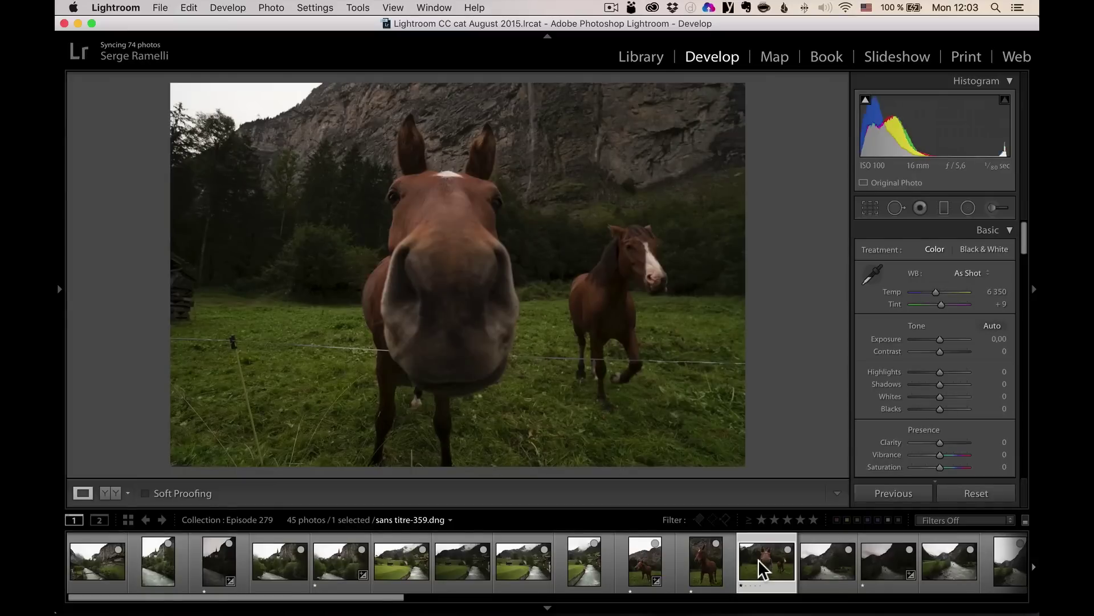
- Compare the capture settings of the two river exposures, sans titre-367 and the darker sans titre-368, with the photo info overlay
scroll(765, 587, right, 5)
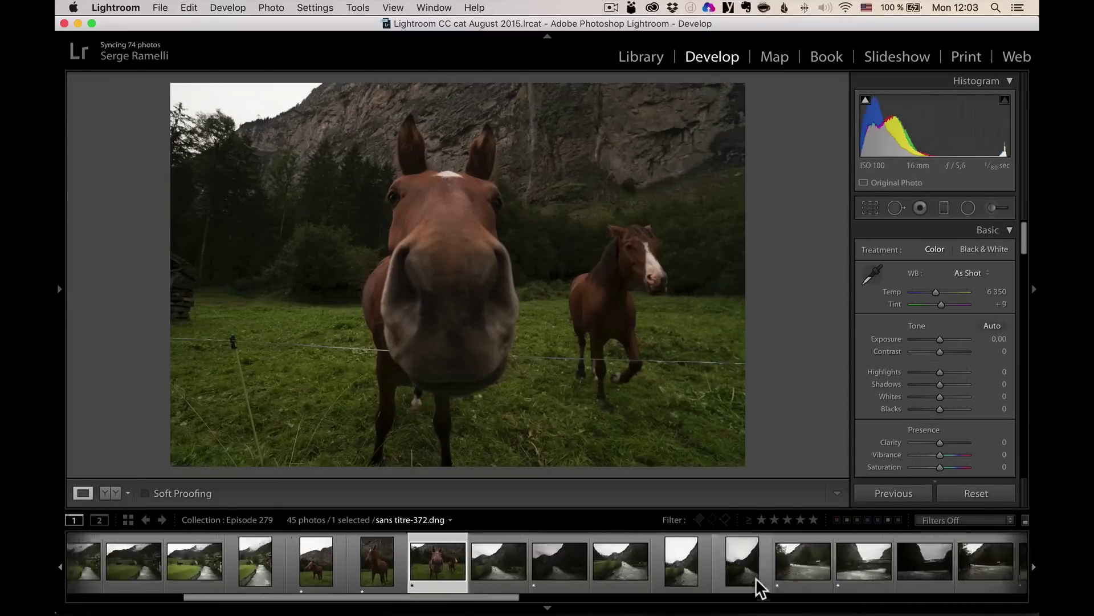
click(484, 570)
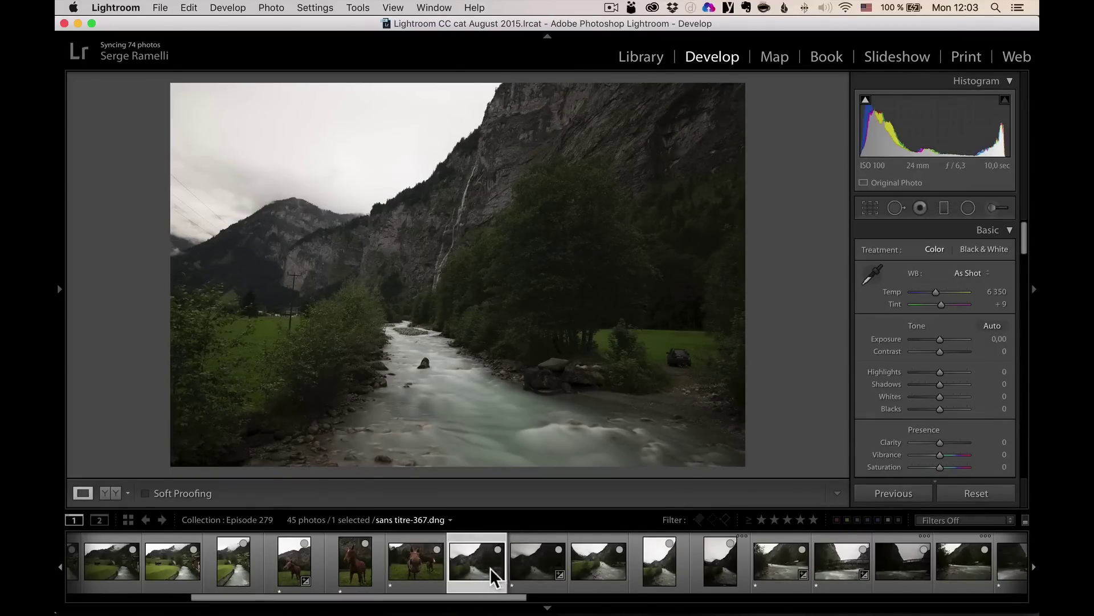
key(i)
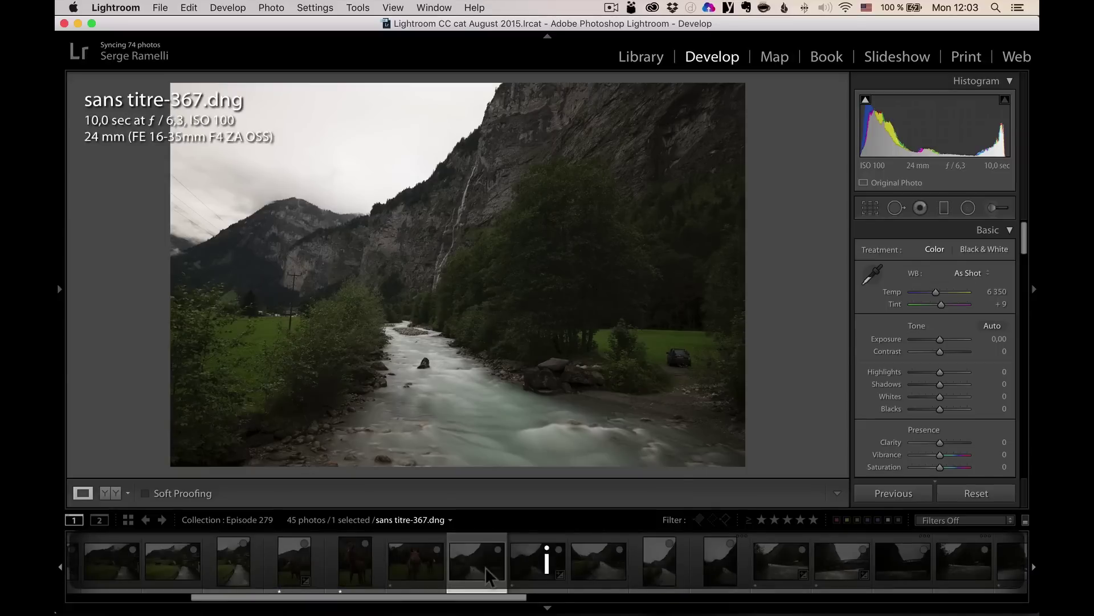
click(539, 562)
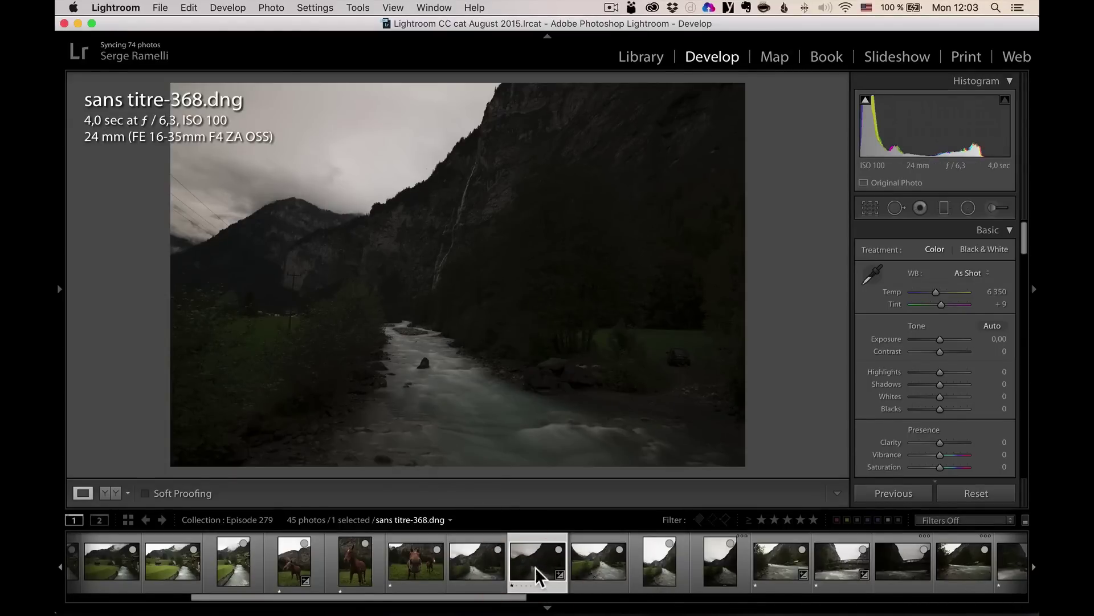
click(456, 558)
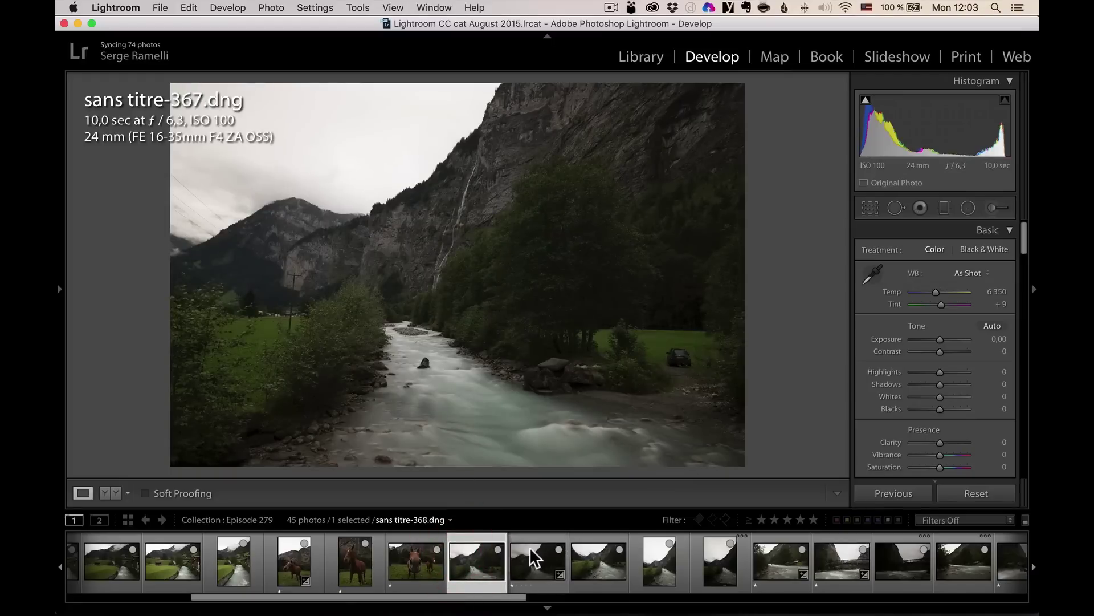
- On the dark river exposure sans titre-368, set Shadows to +100, Whites to +73 and Highlights to -100
click(533, 557)
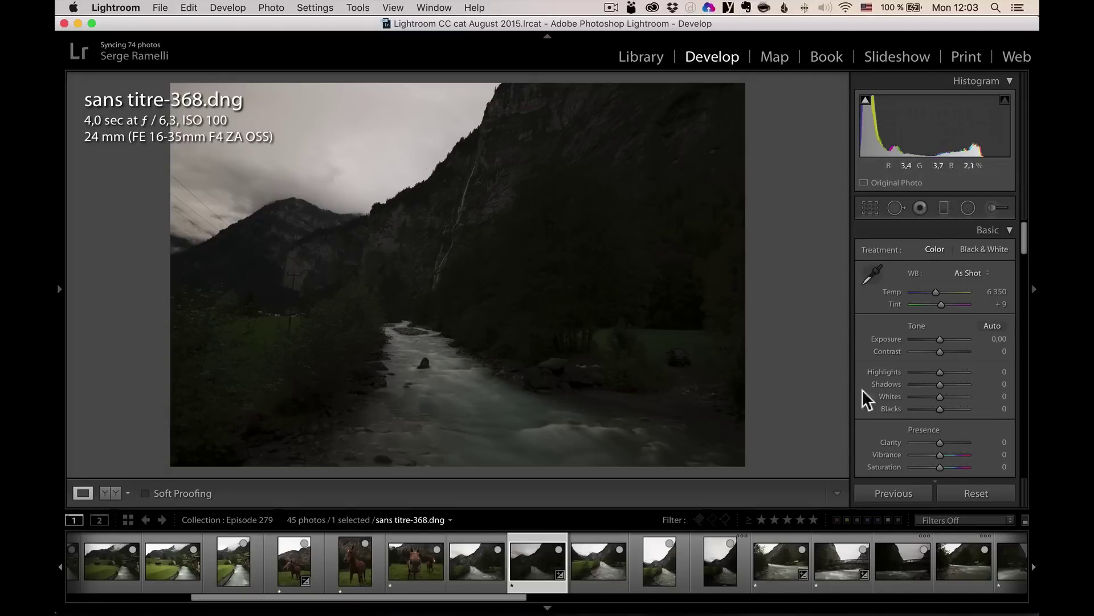
drag(940, 385, 984, 392)
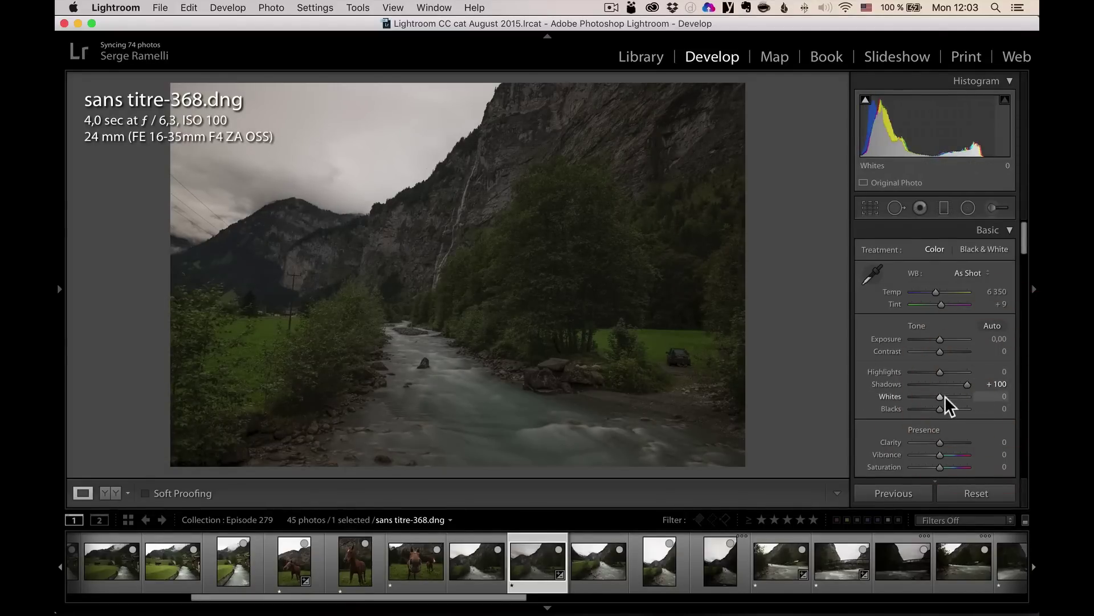
drag(945, 398, 964, 399)
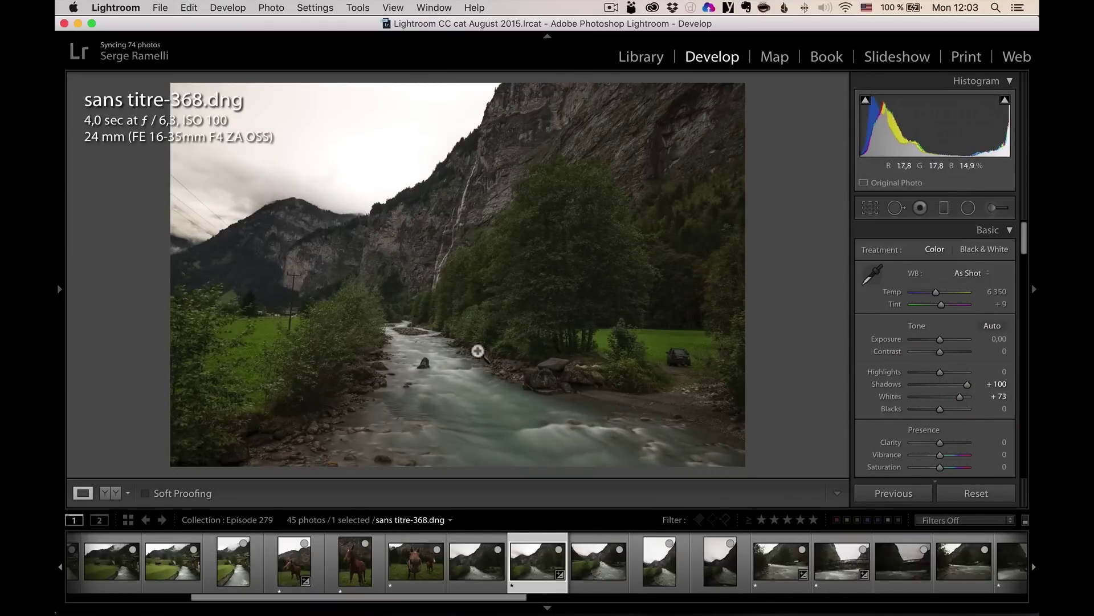
drag(940, 371, 895, 379)
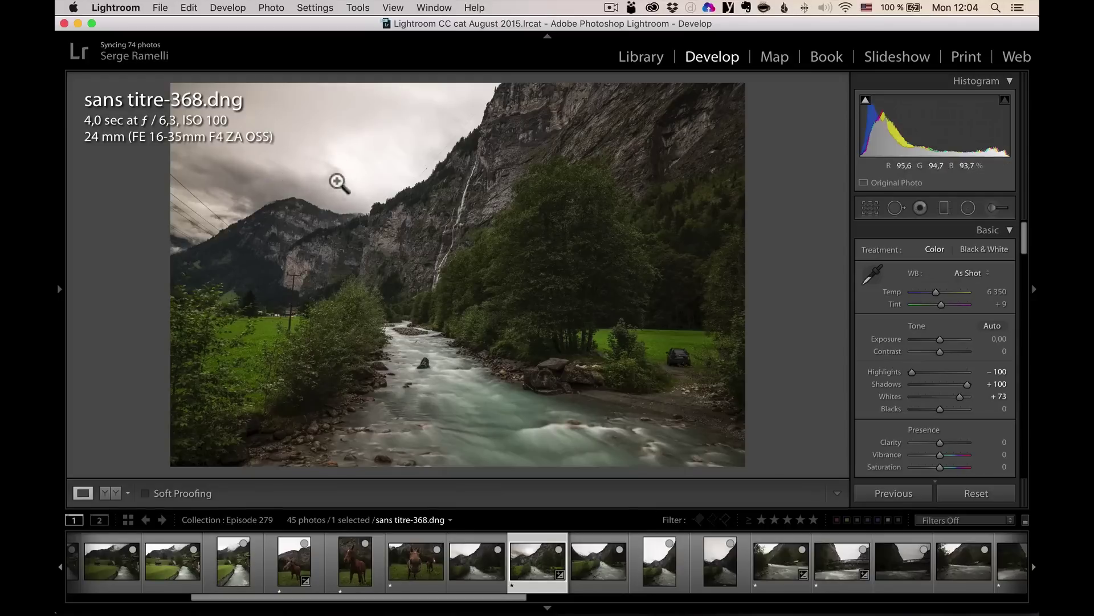
- On the brighter river exposure sans titre-367, set Highlights to -100 and rate the photo 1 star
click(471, 556)
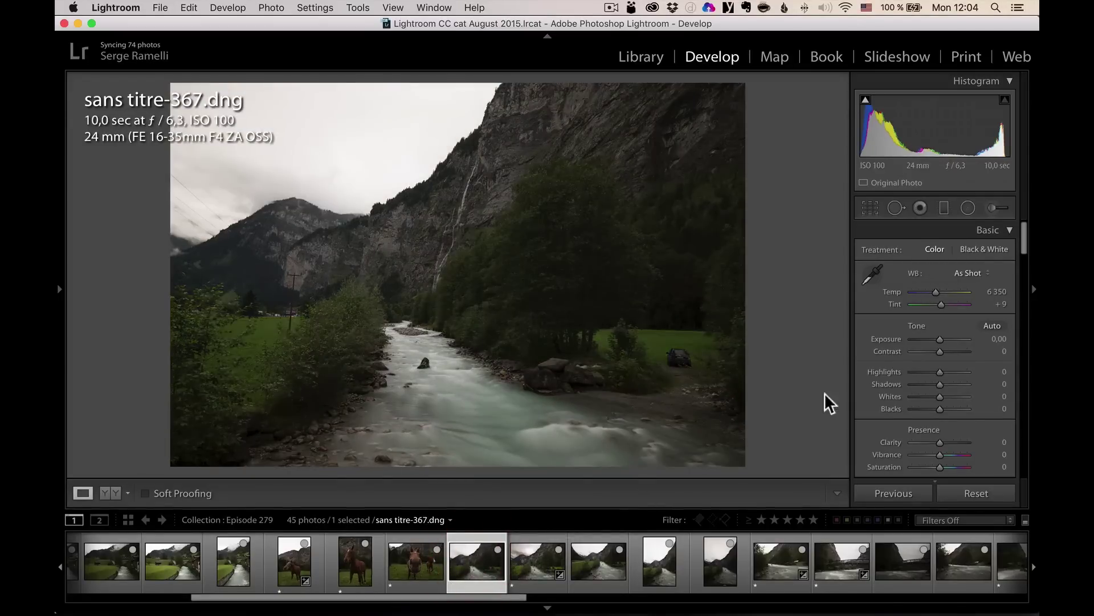
drag(936, 371, 890, 372)
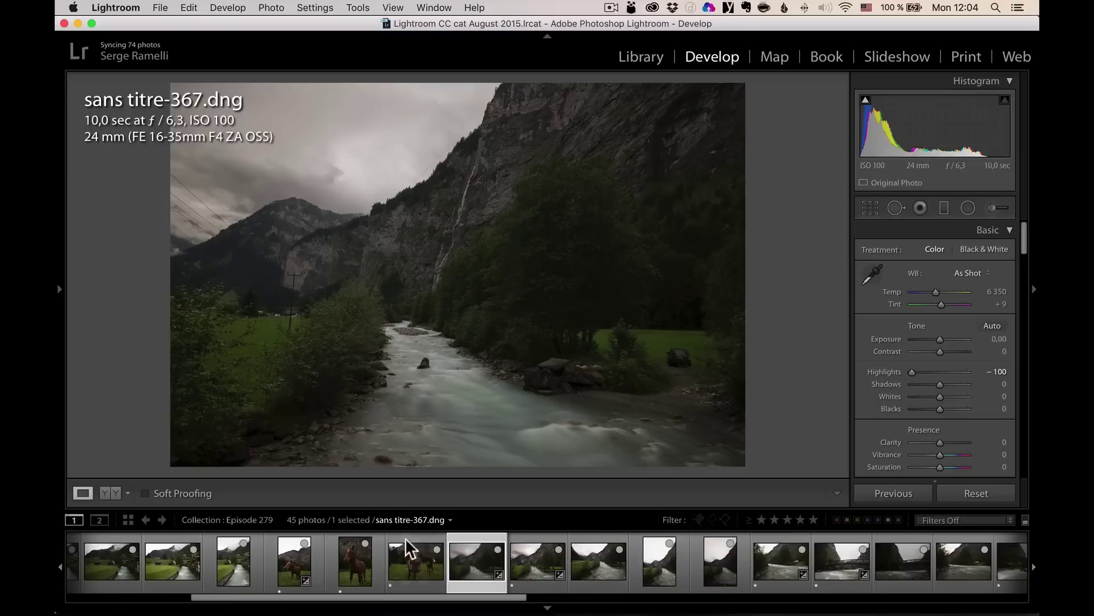
key(1)
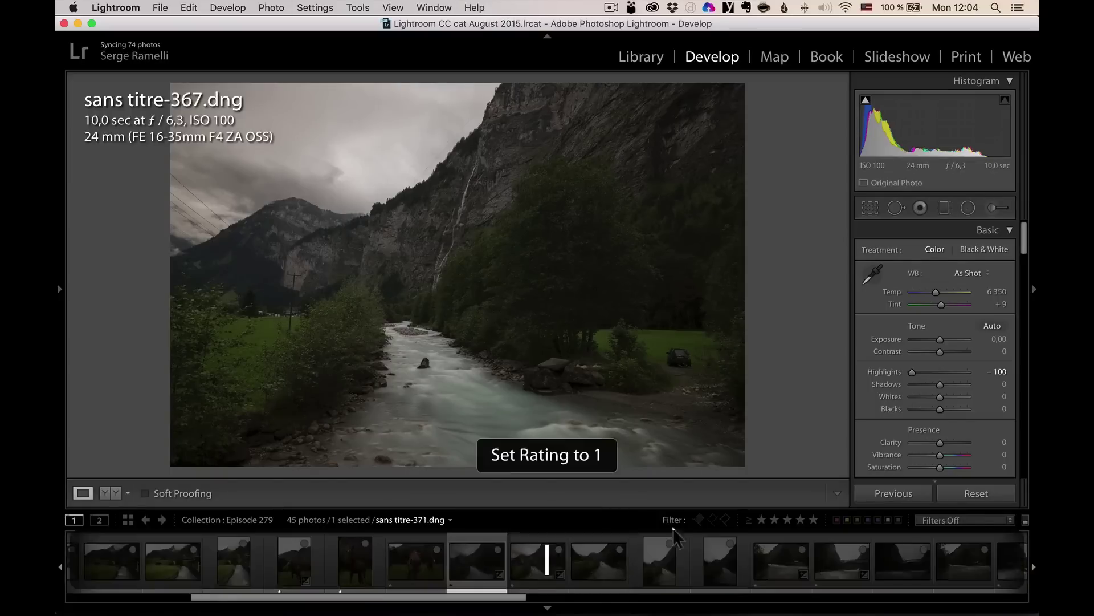
- Review the river photos sans titre-371 through sans titre-374, checking the capture settings of sans titre-374 with the info overlay
click(587, 559)
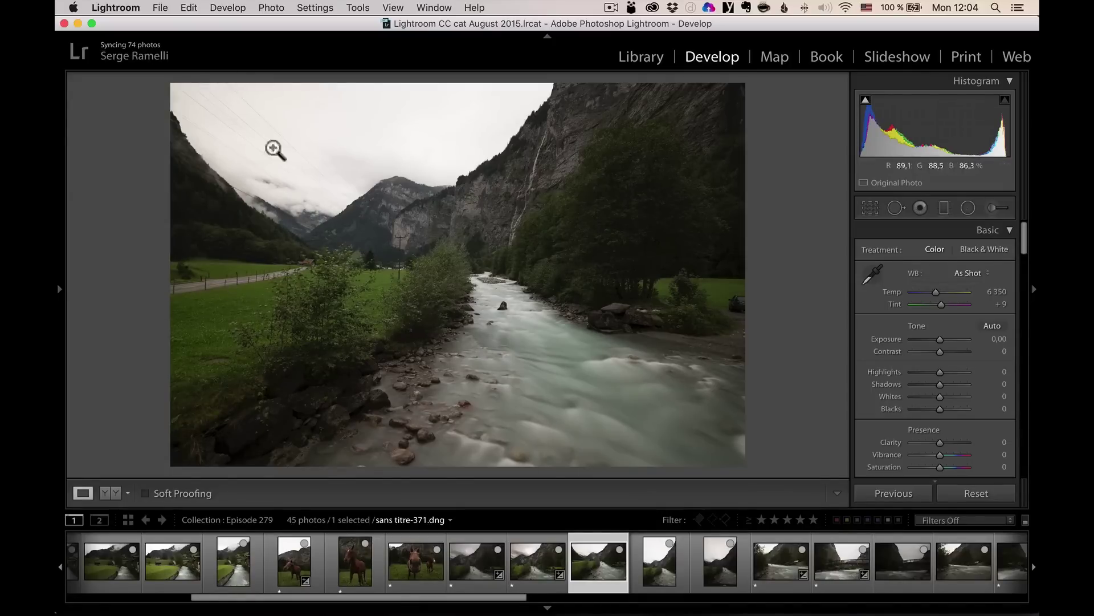
click(660, 570)
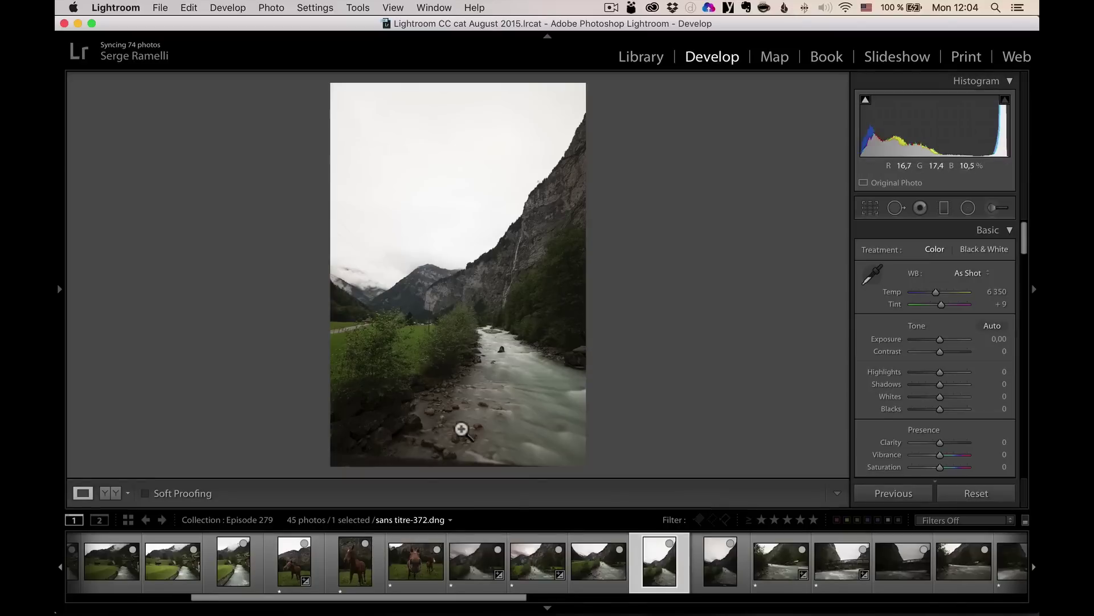
click(725, 564)
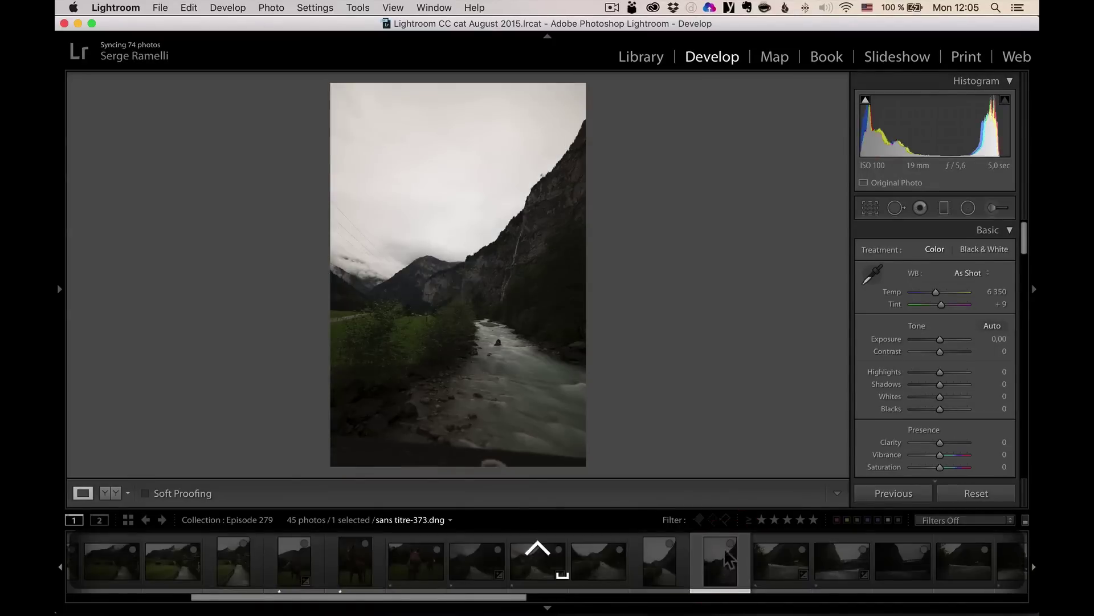
click(775, 562)
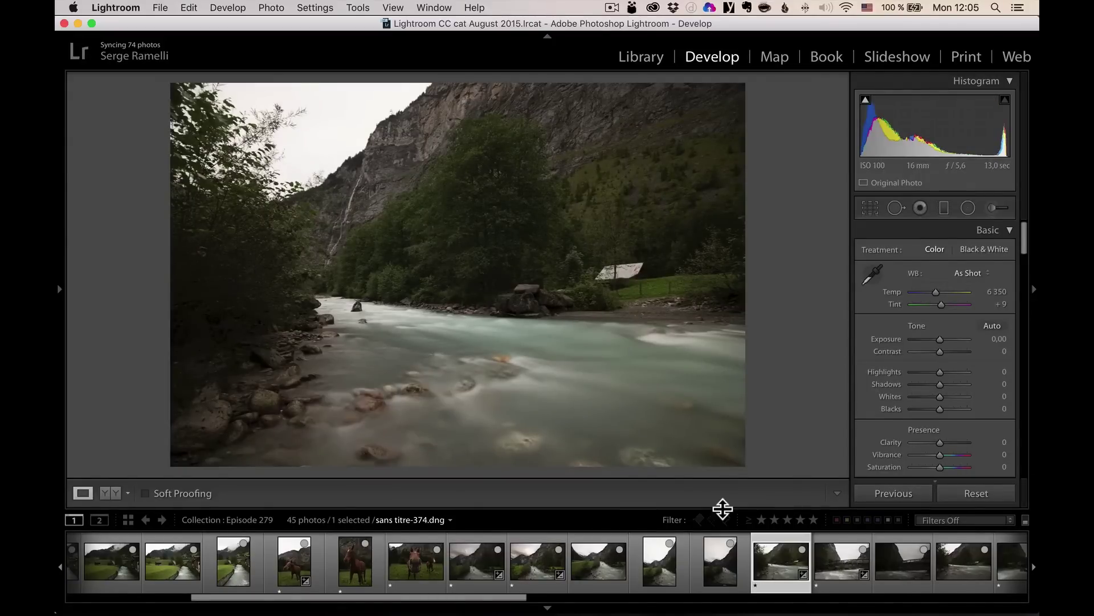
key(i)
key(i)
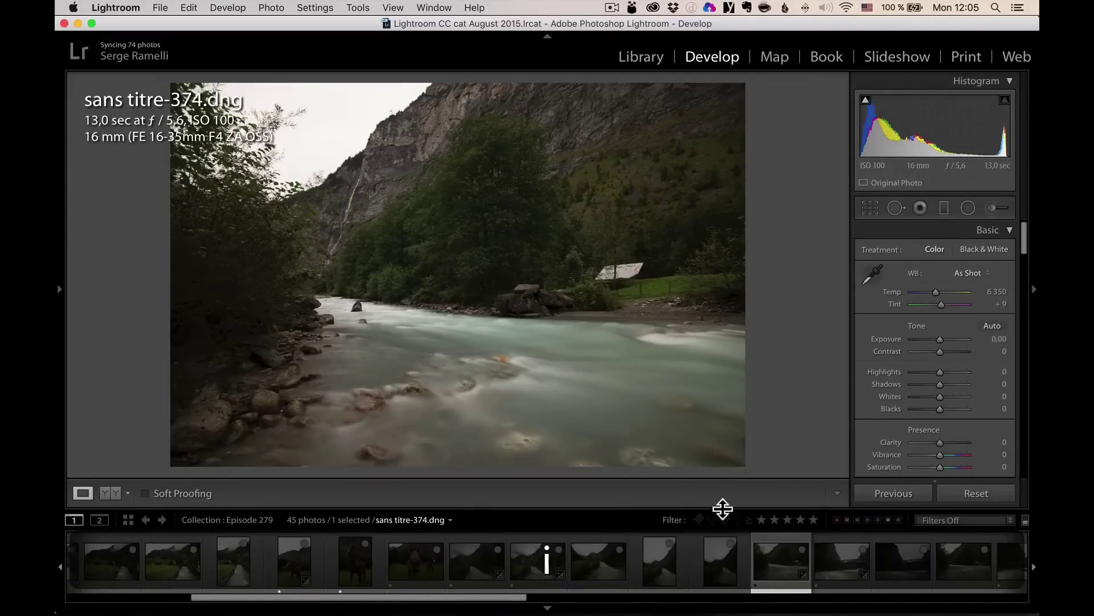
key(i)
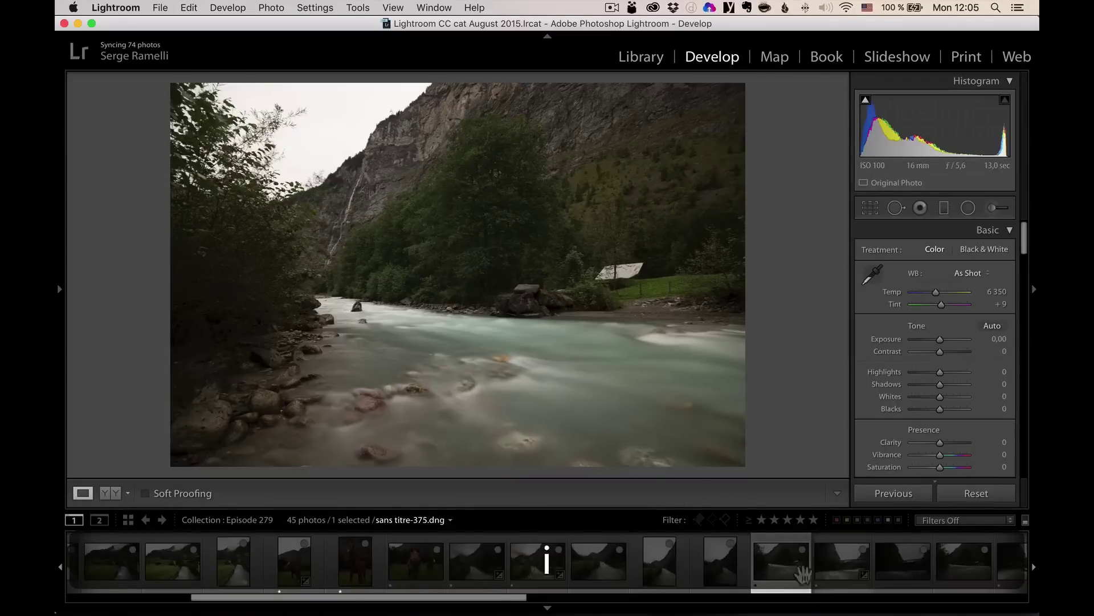
- Compare the two bridge photos and rate the darker one, sans titre-376, 1 star
click(836, 562)
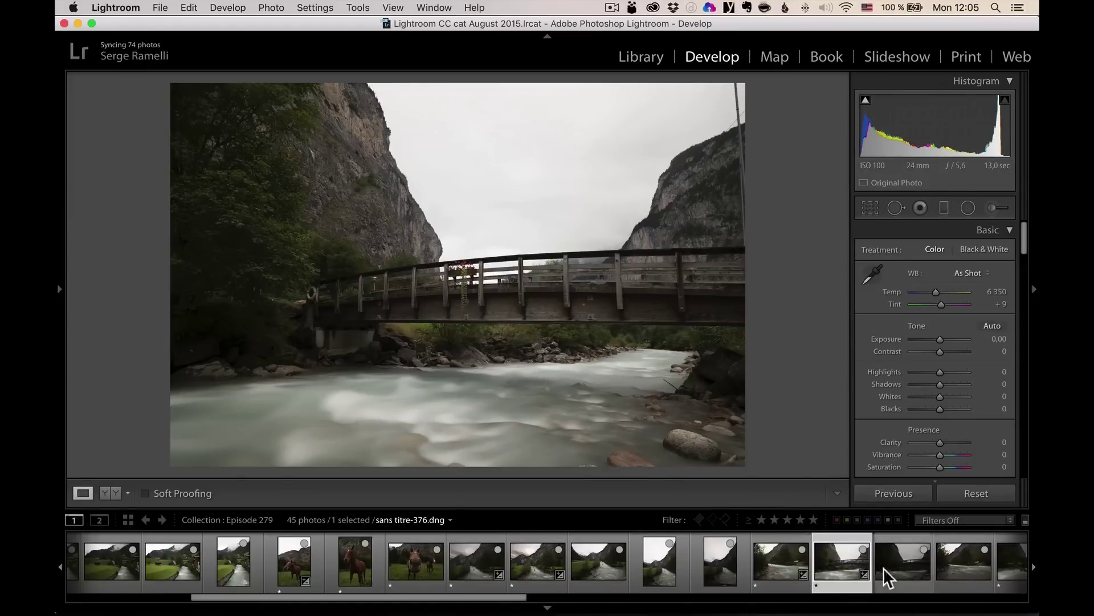
click(899, 562)
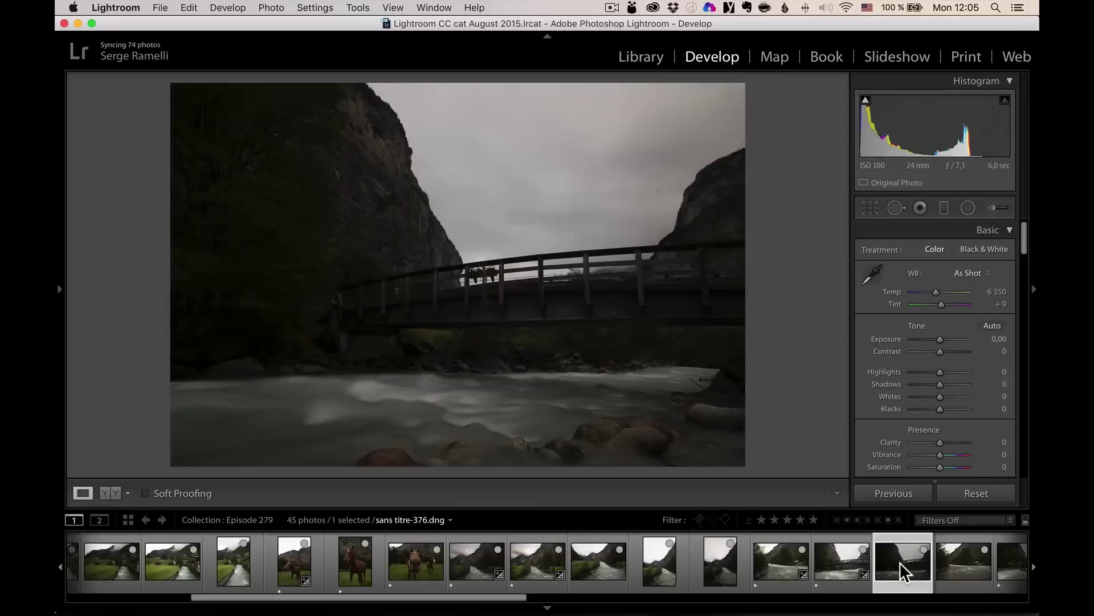
key(1)
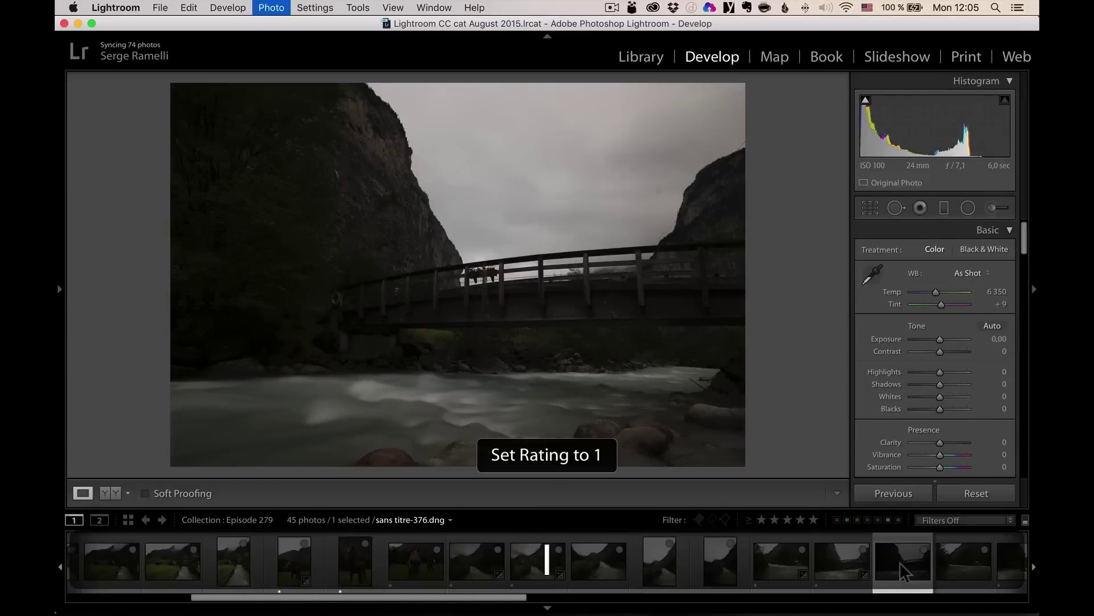
- Review the river photos sans titre-377 and sans titre-378, and show the info overlay on the bridge photo sans titre-379
click(804, 558)
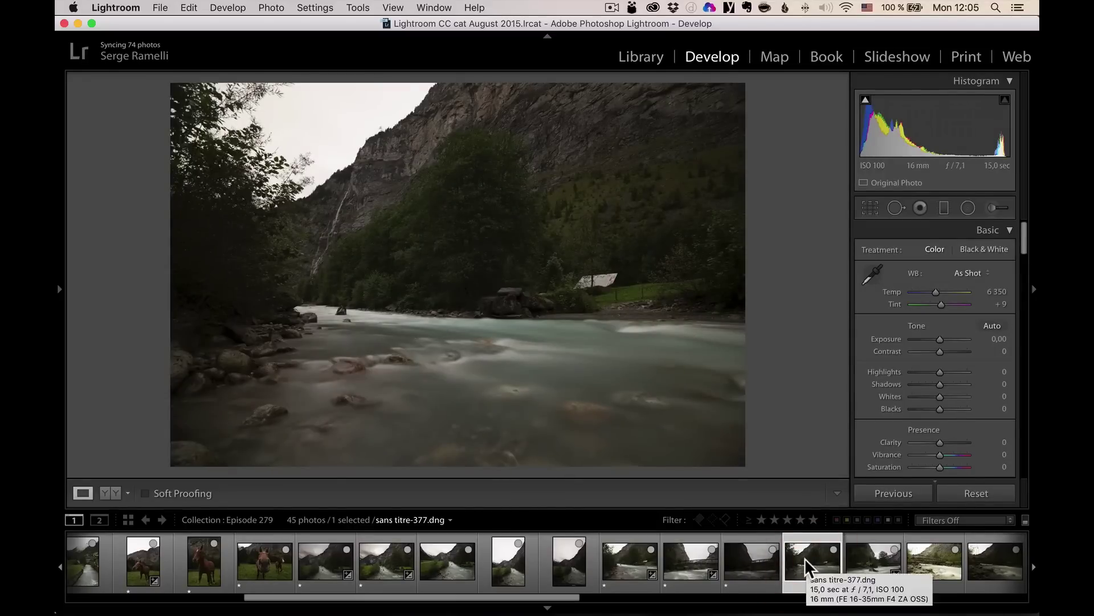
click(864, 562)
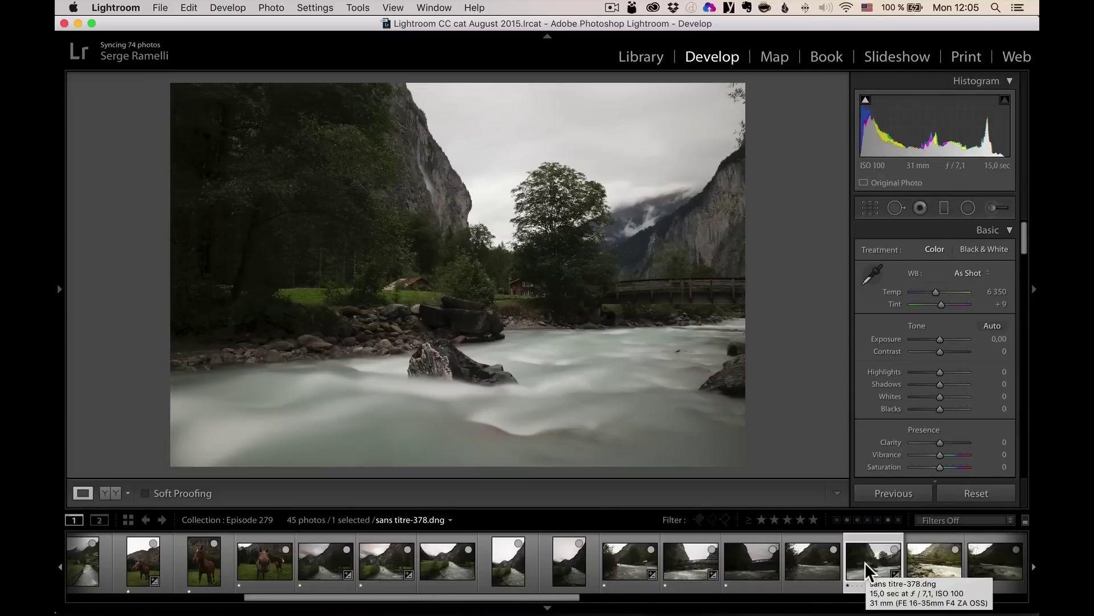
scroll(864, 562, down, 1)
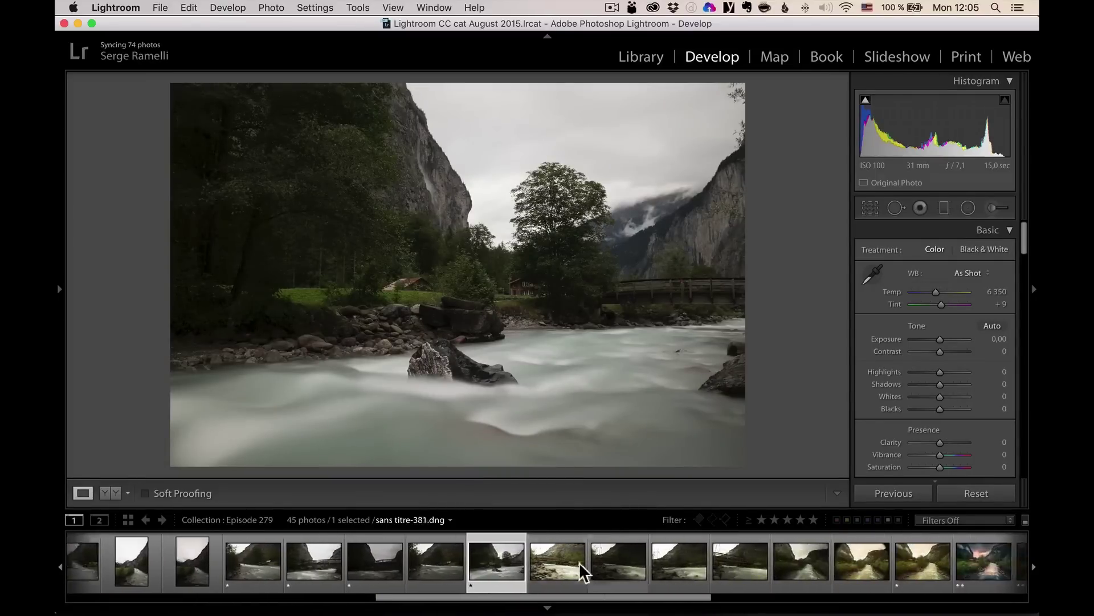
click(546, 562)
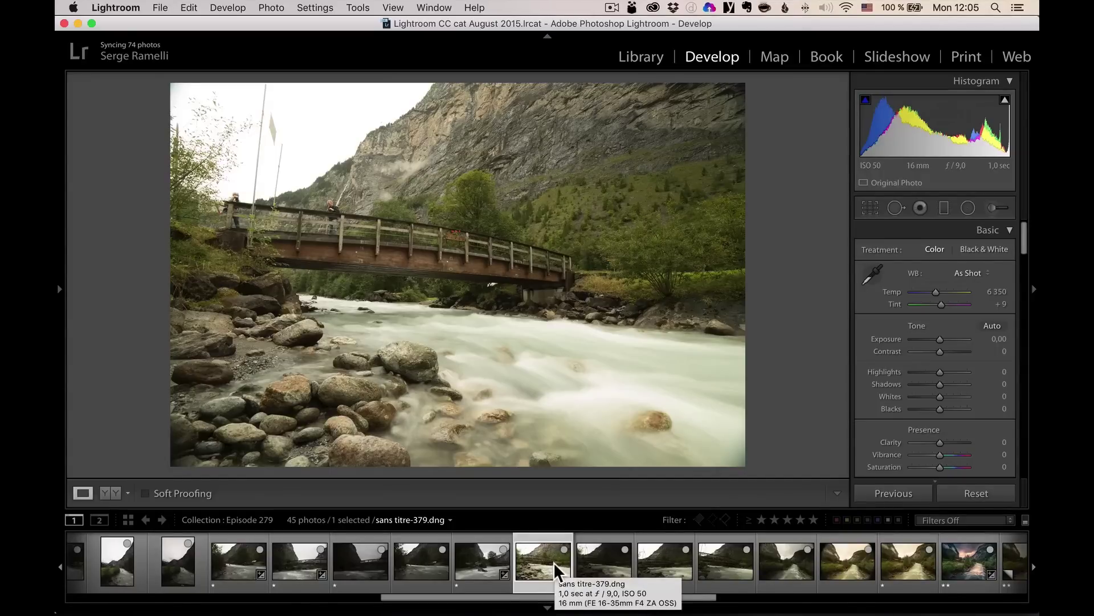
key(i)
key(i)
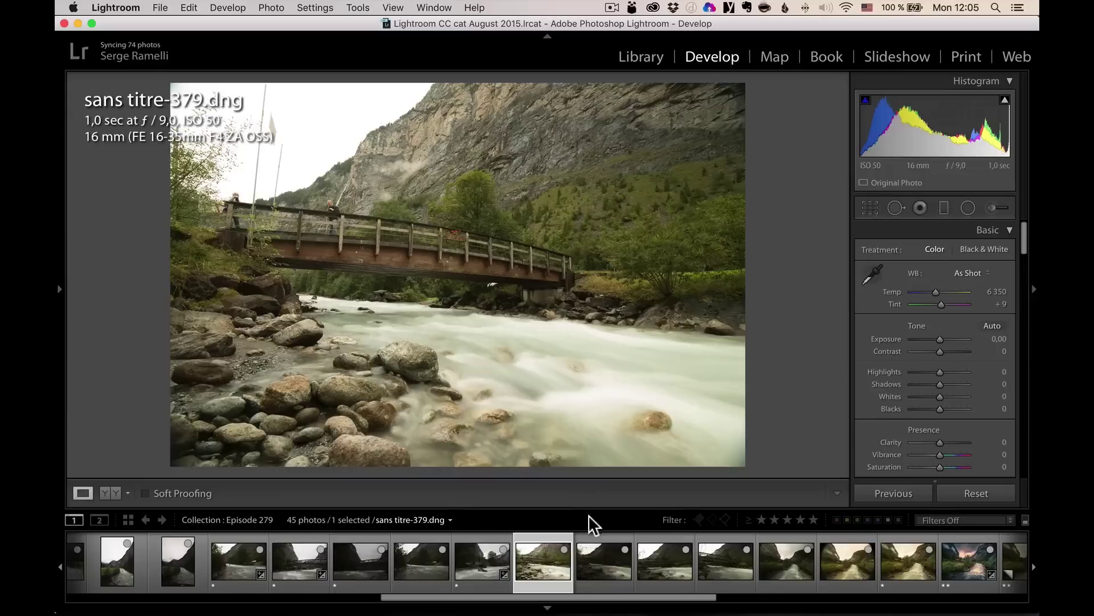
- Compare the bright and dark bridge exposures sans titre-379 and sans titre-380, and check the alternative framings sans titre-381 and sans titre-382
click(614, 574)
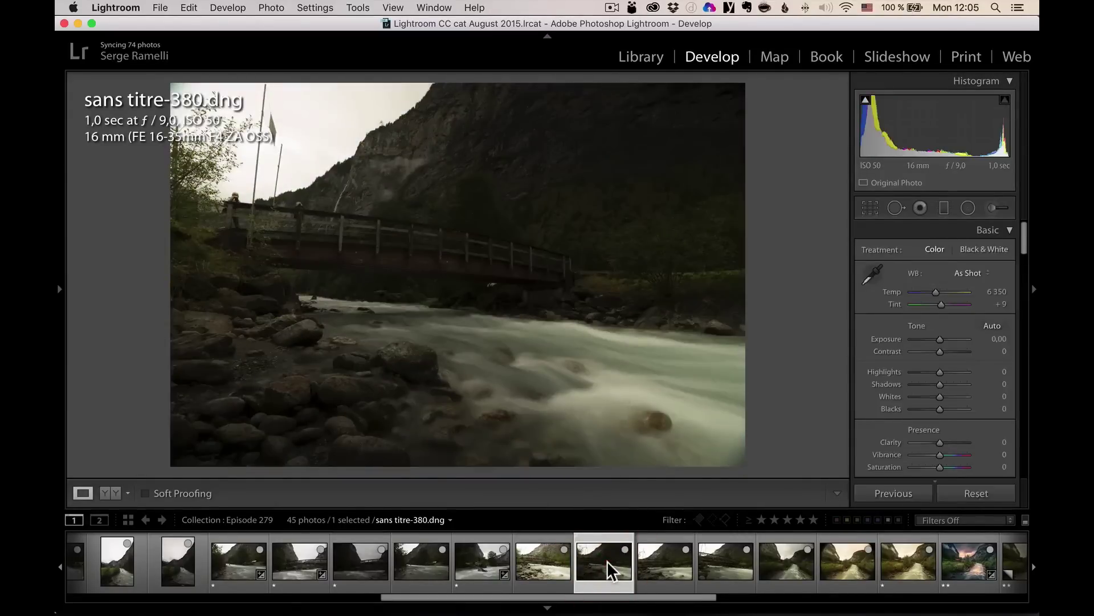
click(543, 562)
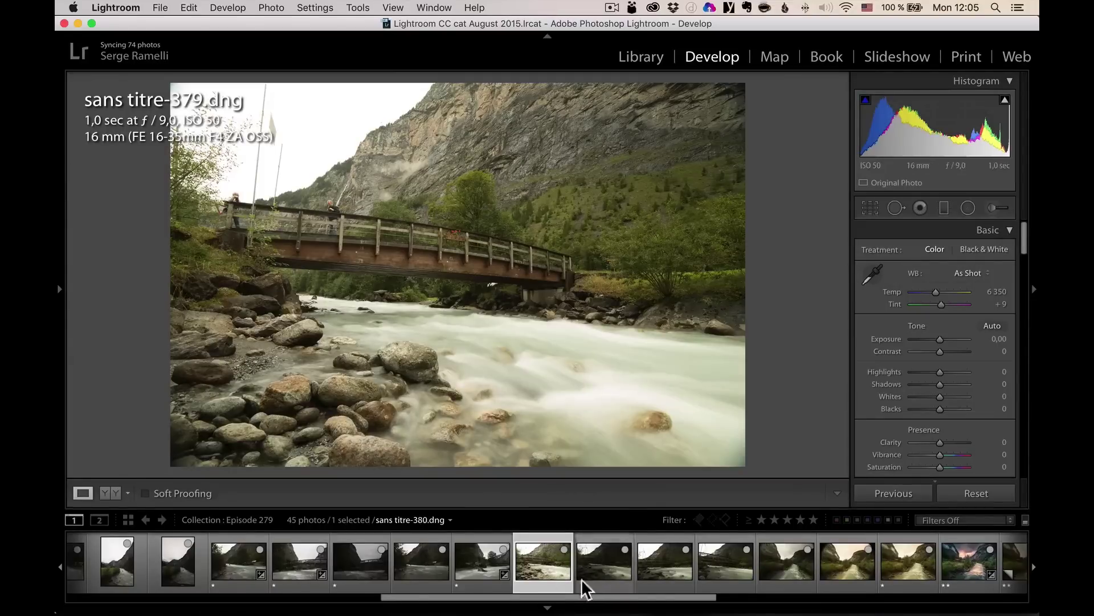
click(600, 558)
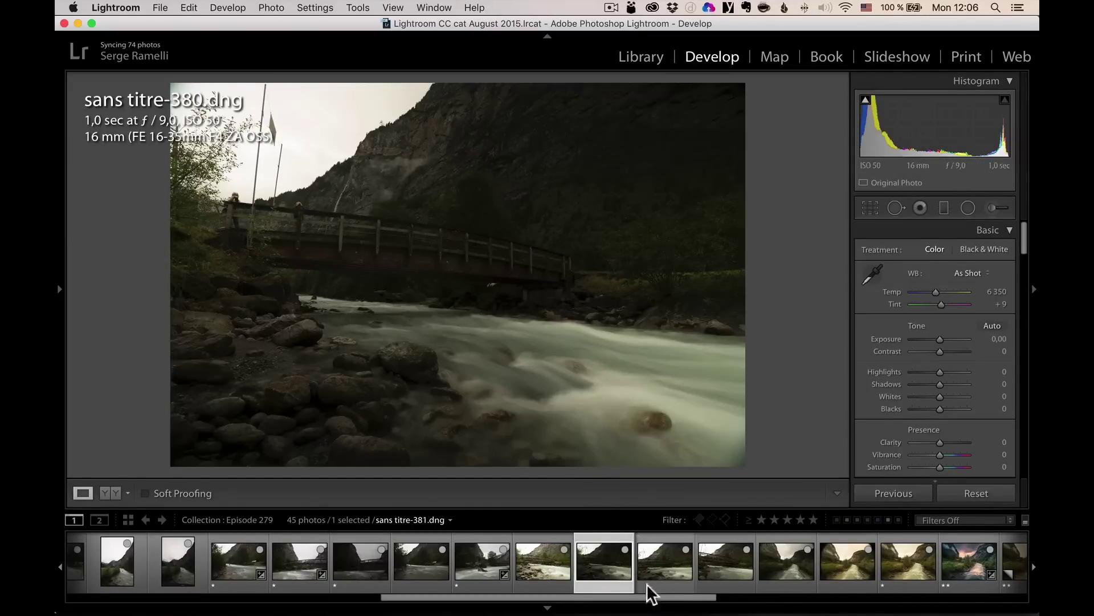
click(661, 555)
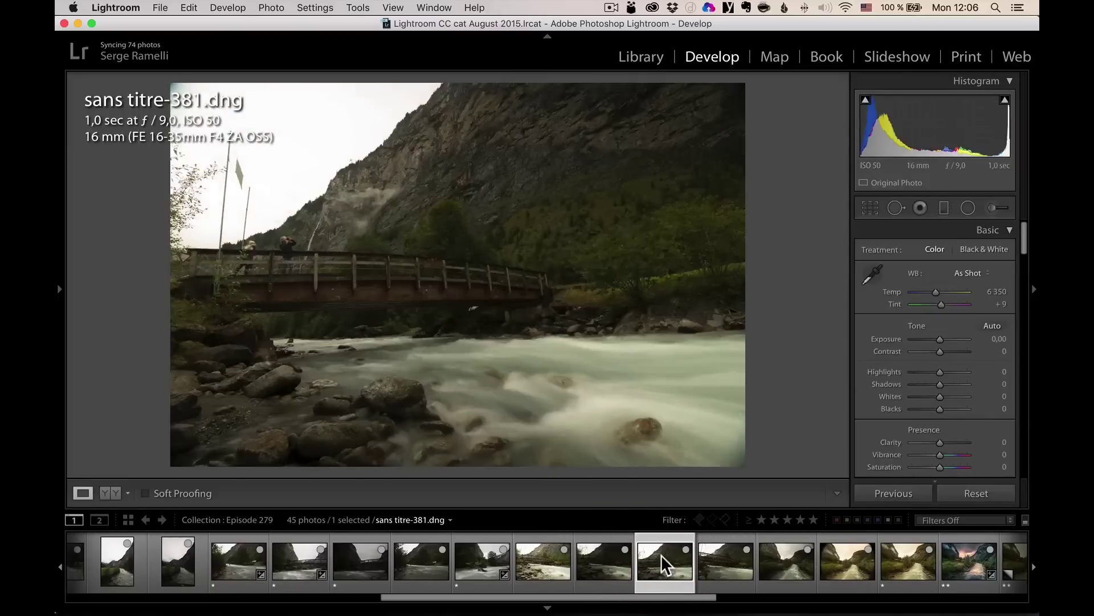
click(707, 565)
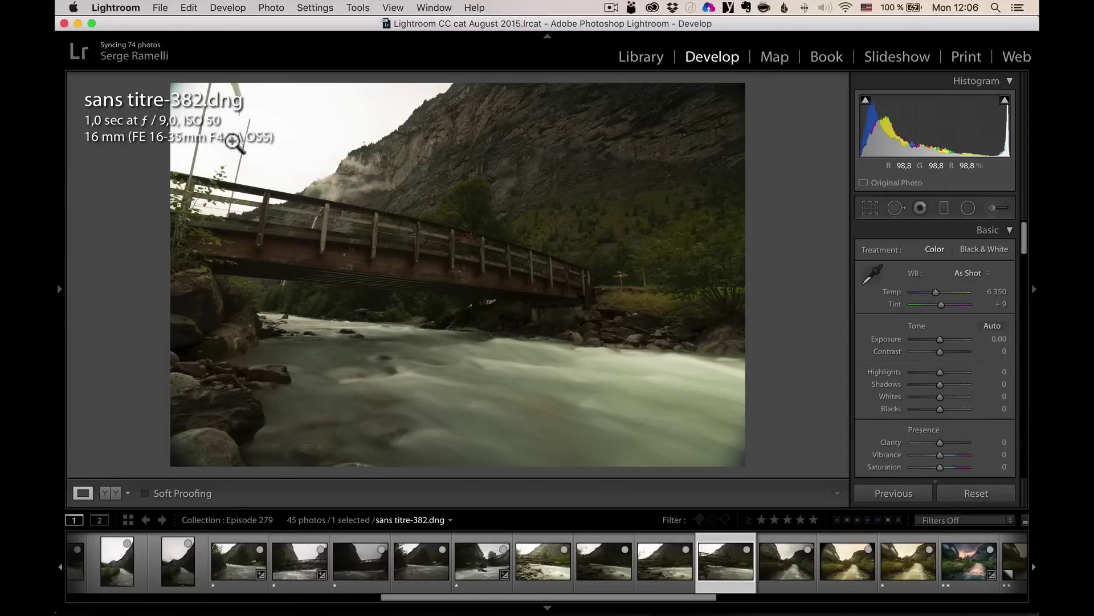
- Review the river valley photos sans titre-386 through sans titre-388 and sans titre-389 Copie 1, and hide the info overlay
click(796, 560)
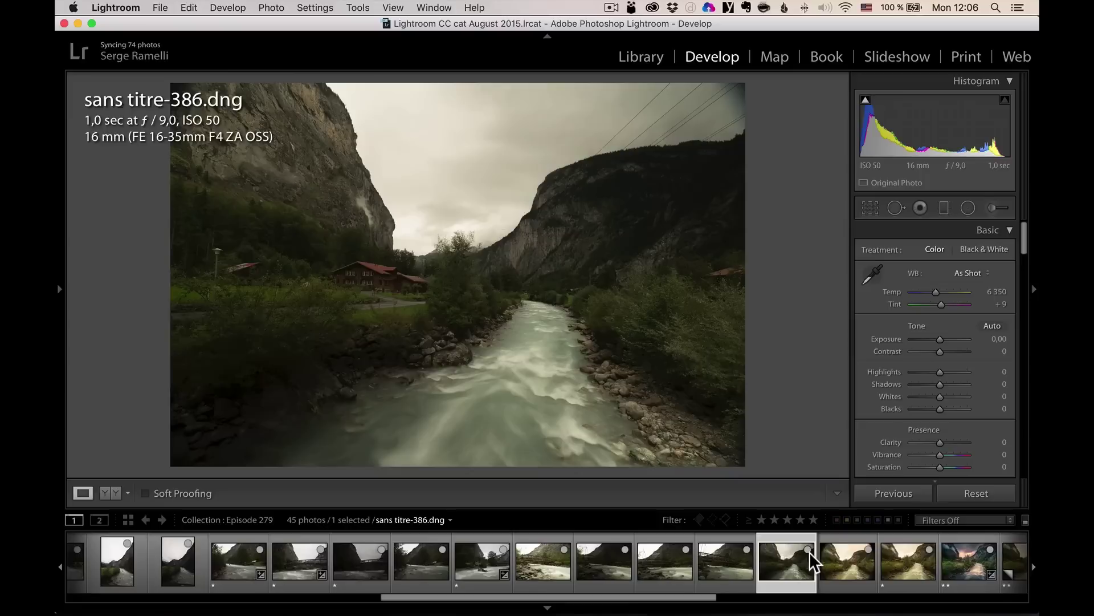
click(836, 553)
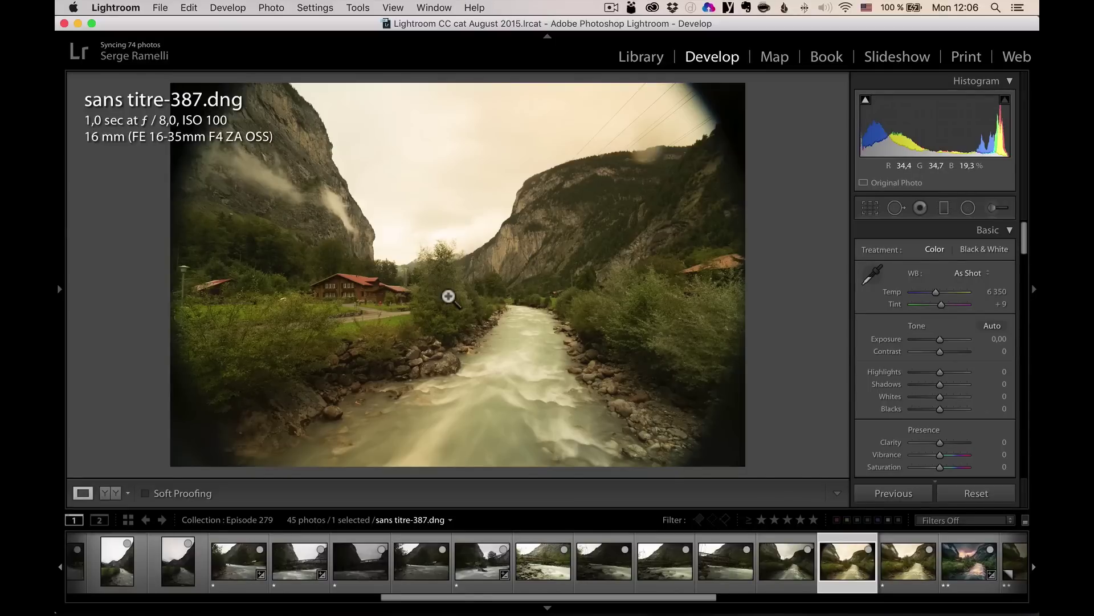
click(899, 564)
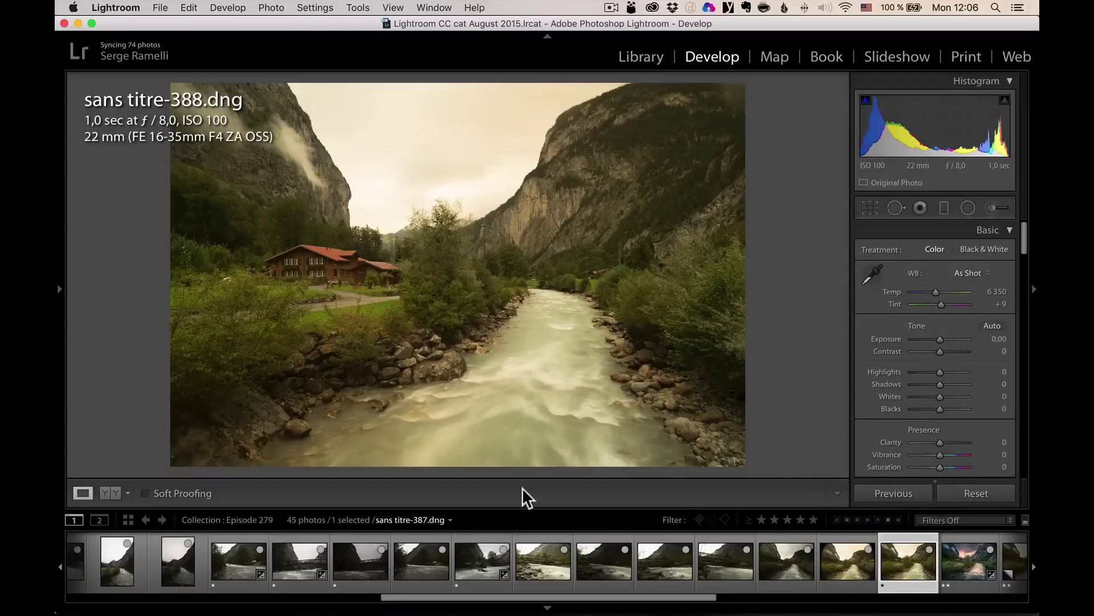
key(Right)
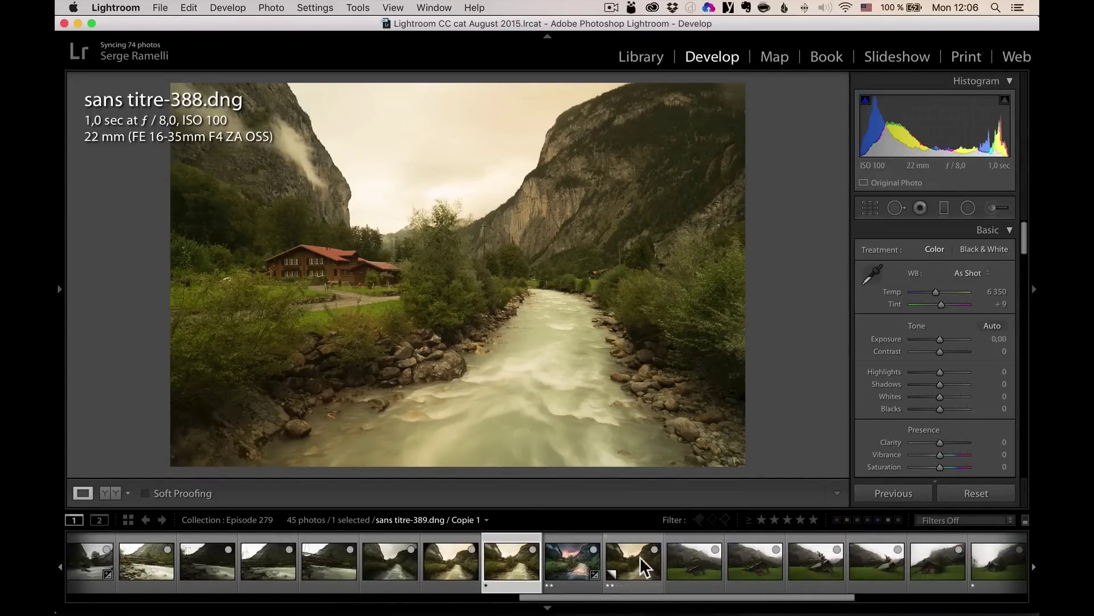
key(Right)
click(575, 566)
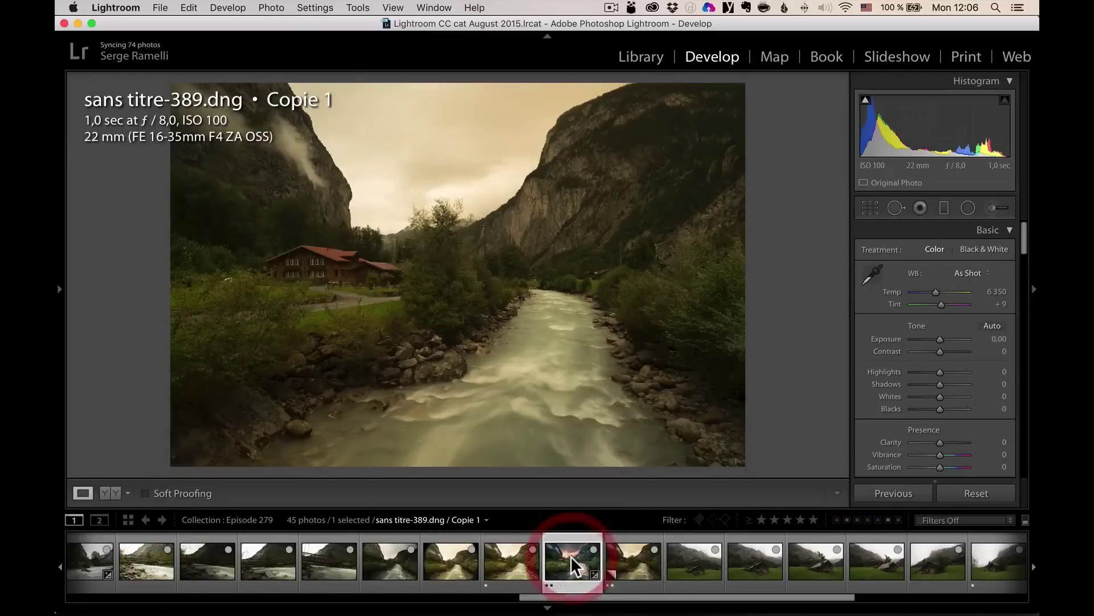
click(638, 566)
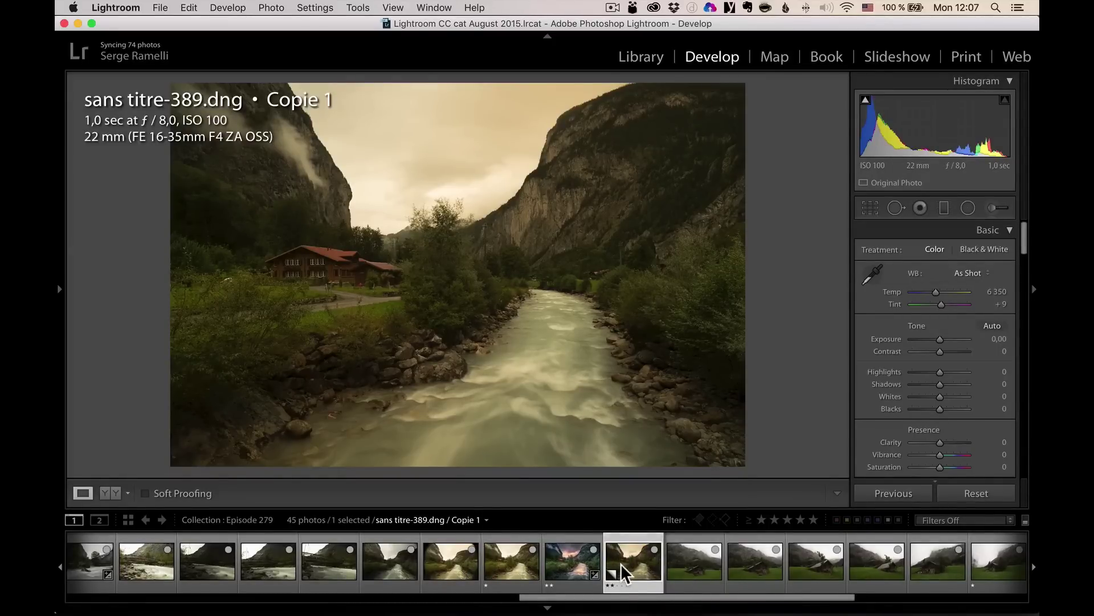
key(i)
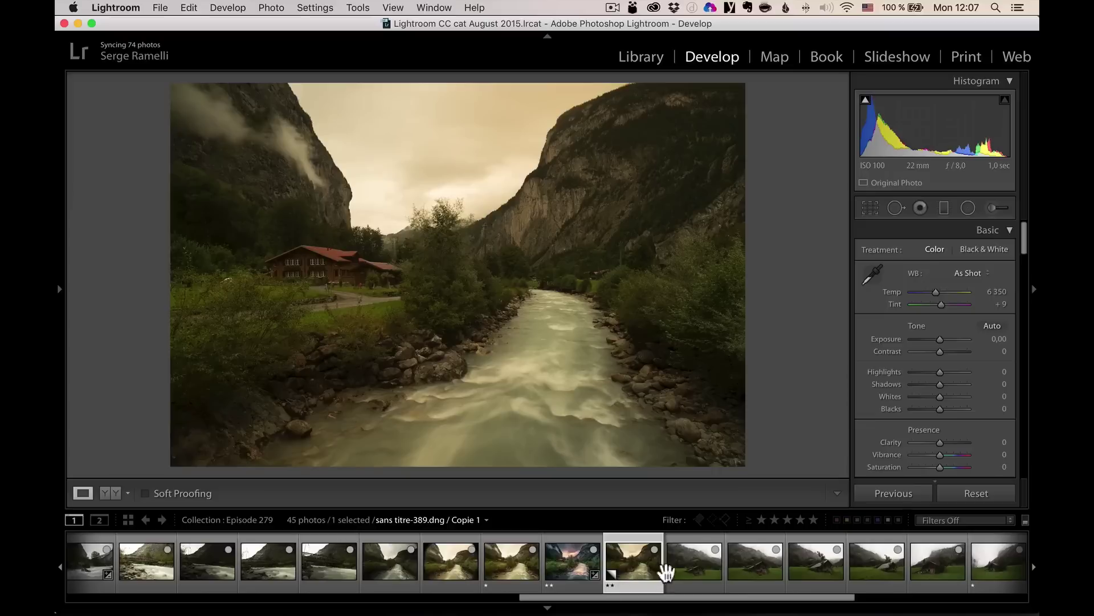
- Review the framings of the wooden barn below the cliffs, from sans titre-393 through sans titre-398
scroll(659, 562, right, 4)
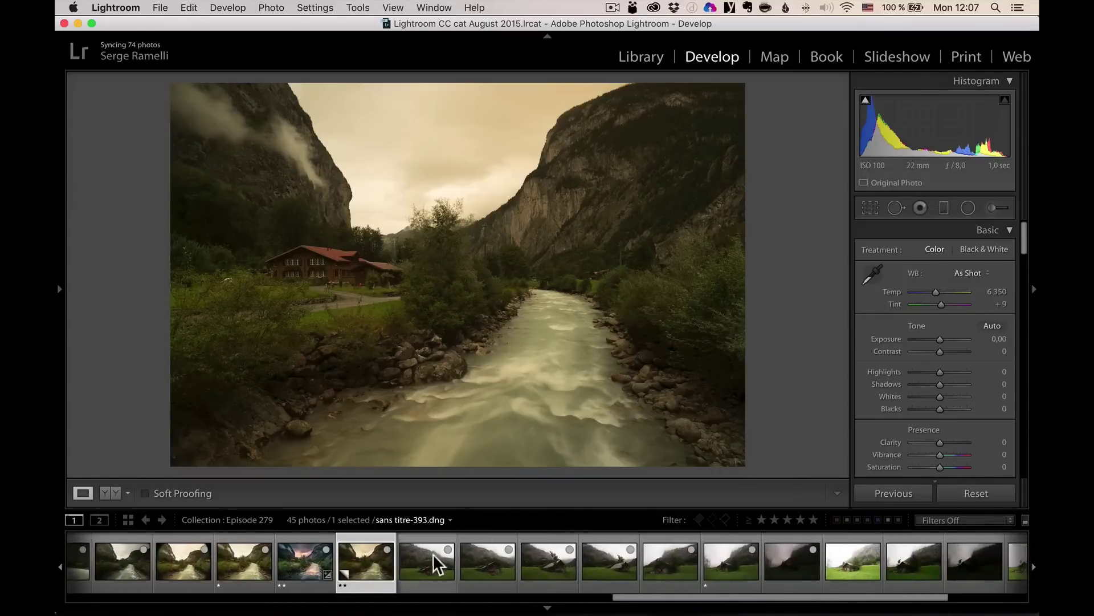
click(433, 565)
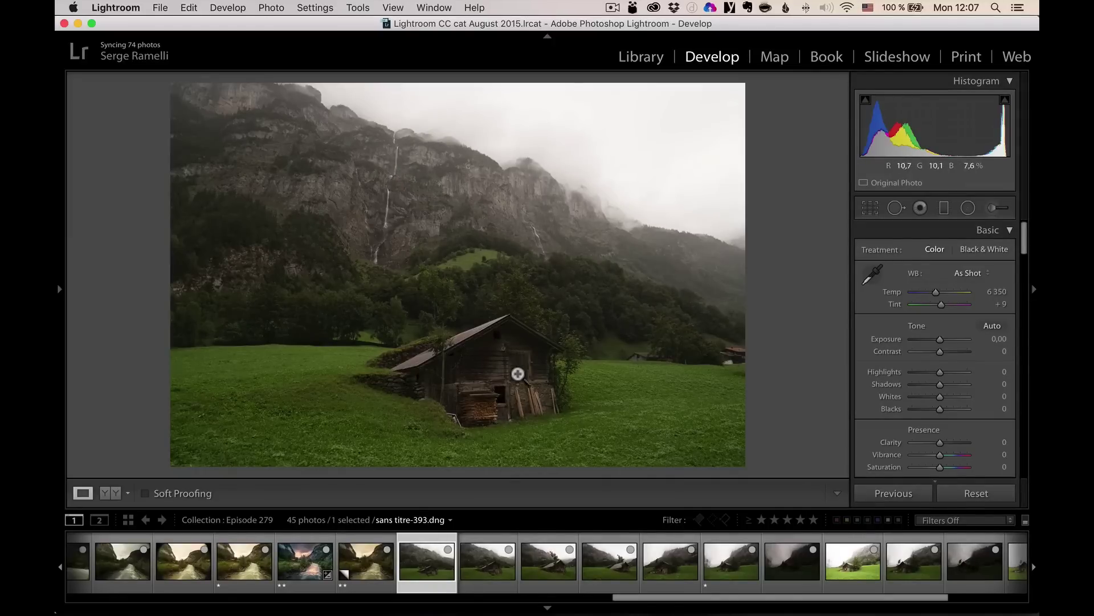
click(482, 557)
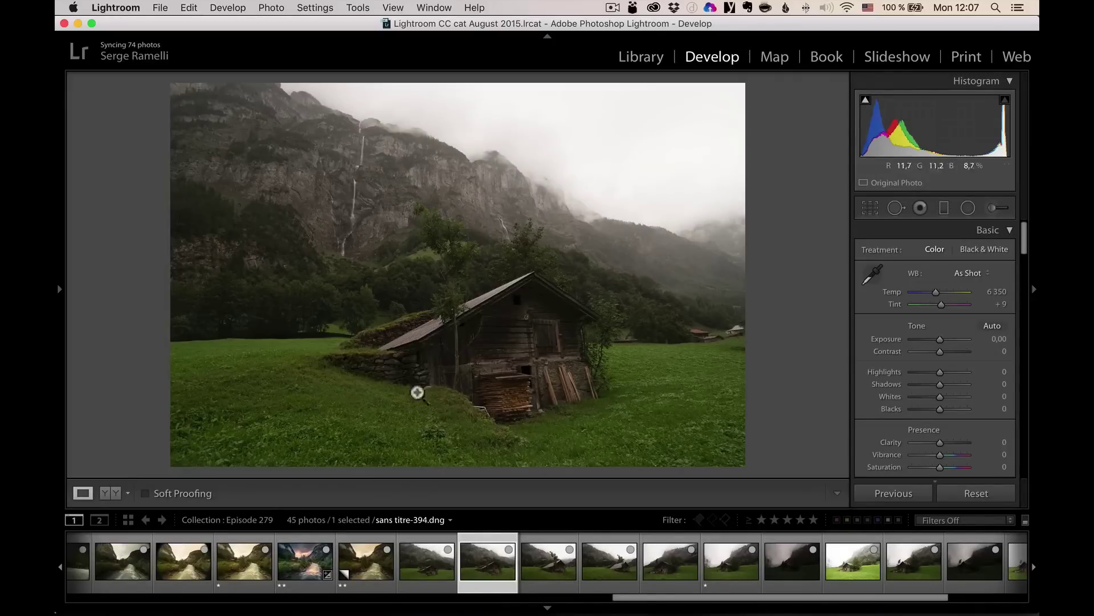
click(549, 556)
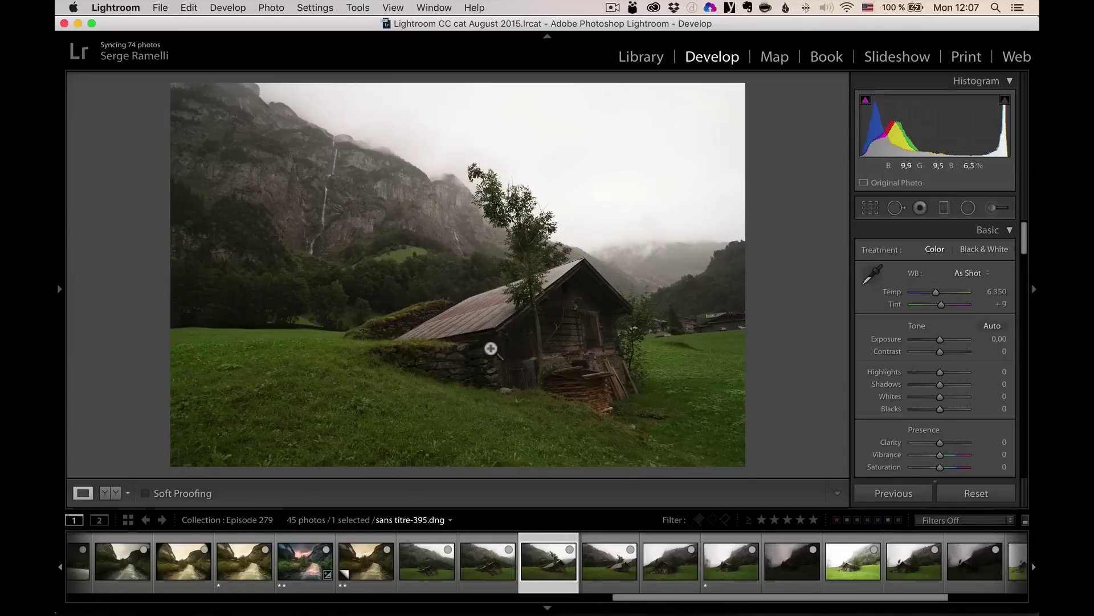
click(611, 556)
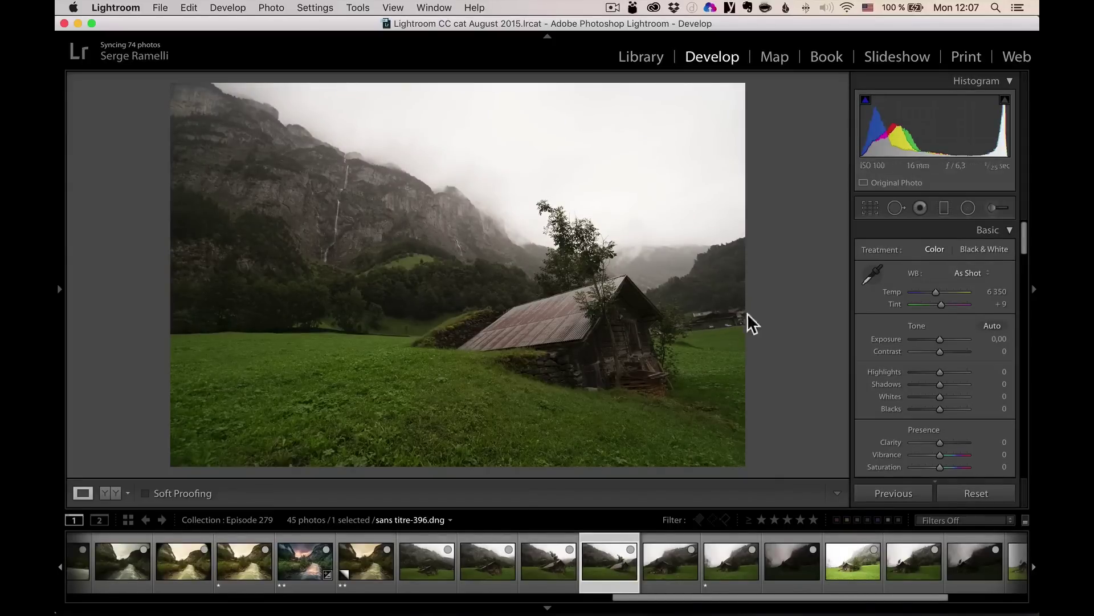
click(669, 562)
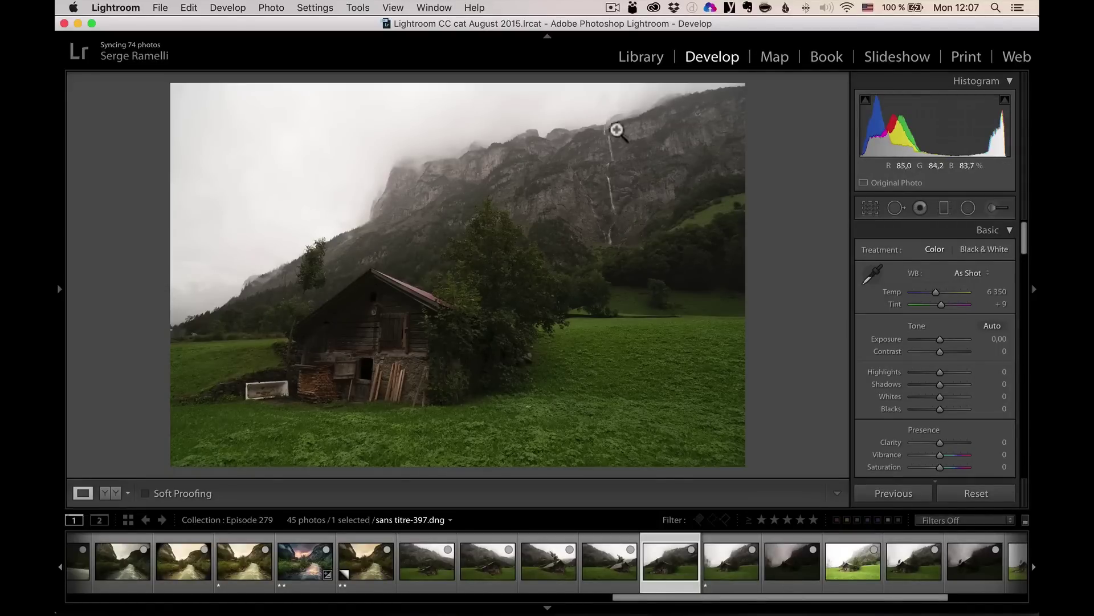
click(741, 570)
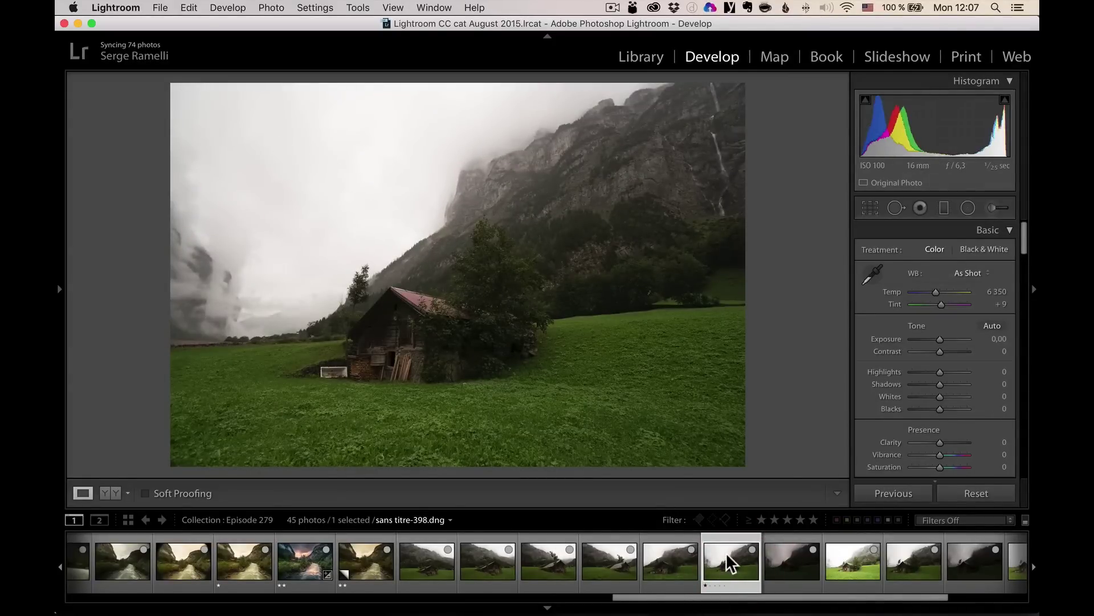
- Compare the dark and bright barn exposures with the middle exposure sans titre-398
click(782, 558)
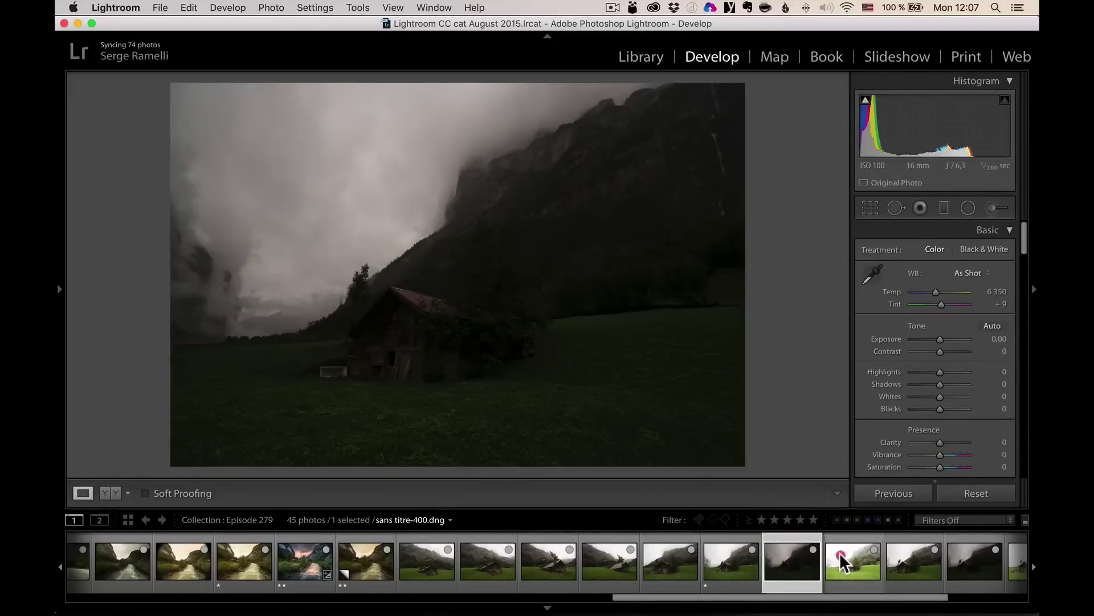
click(840, 551)
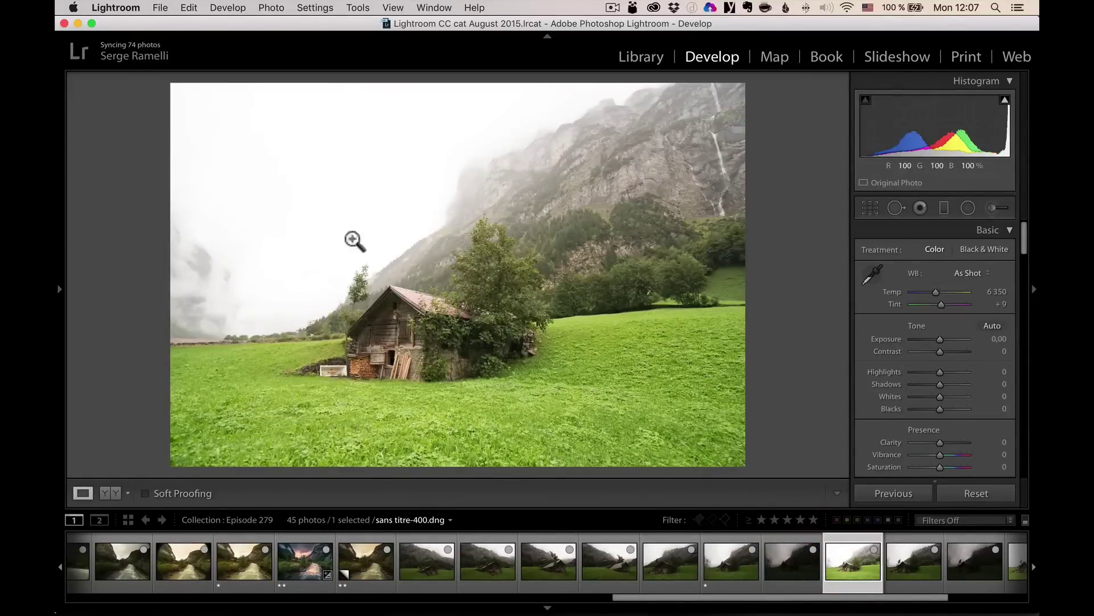
click(727, 558)
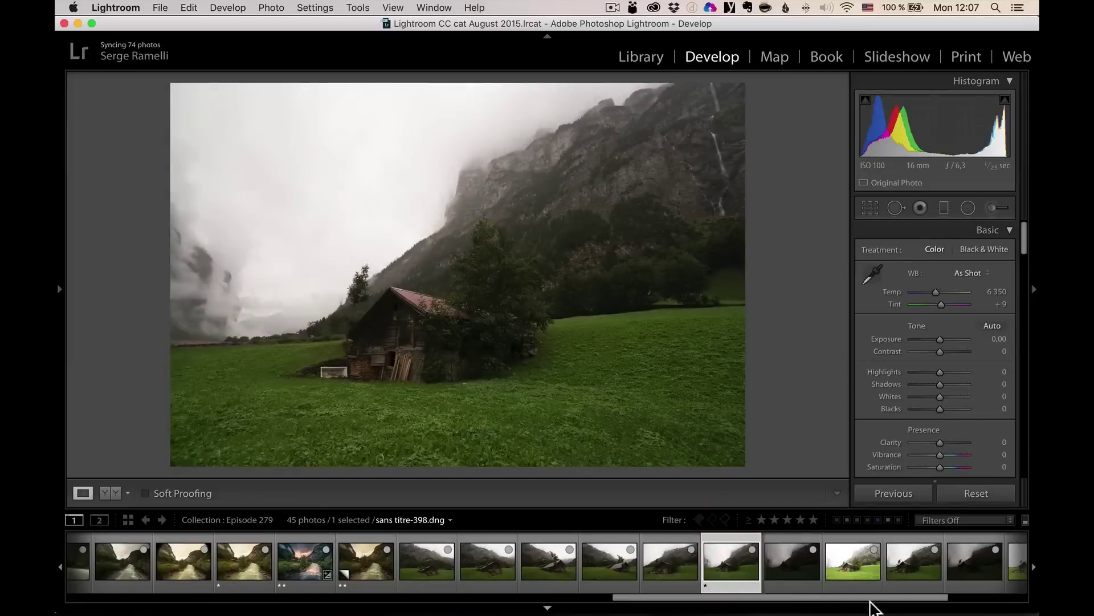
- Check the remaining barn framings near the end of the collection and rate sans titre-404 1 star
drag(872, 598, 1030, 599)
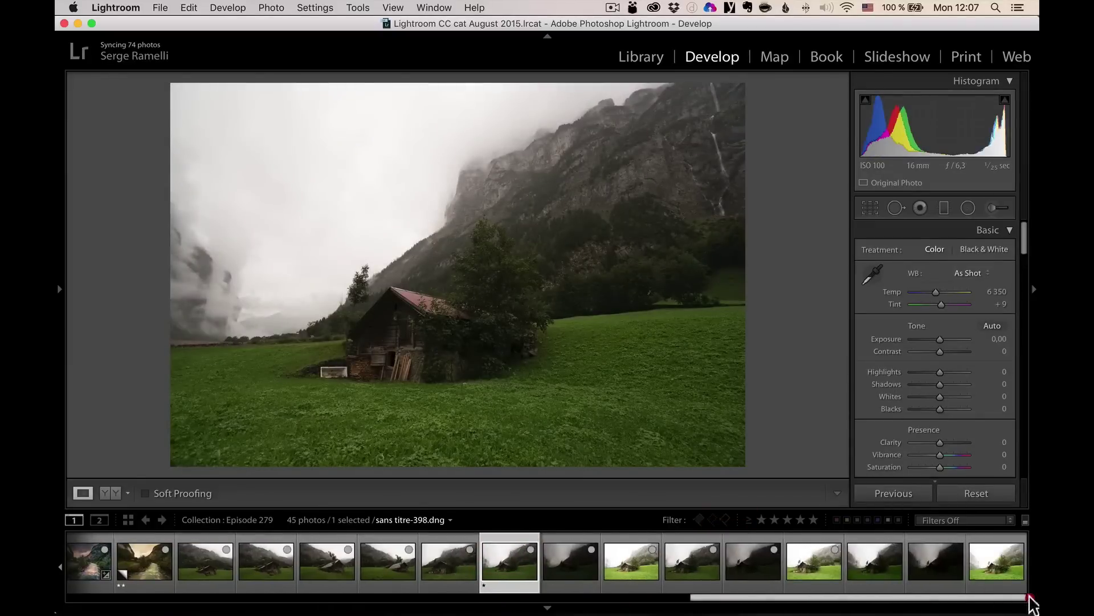
click(686, 561)
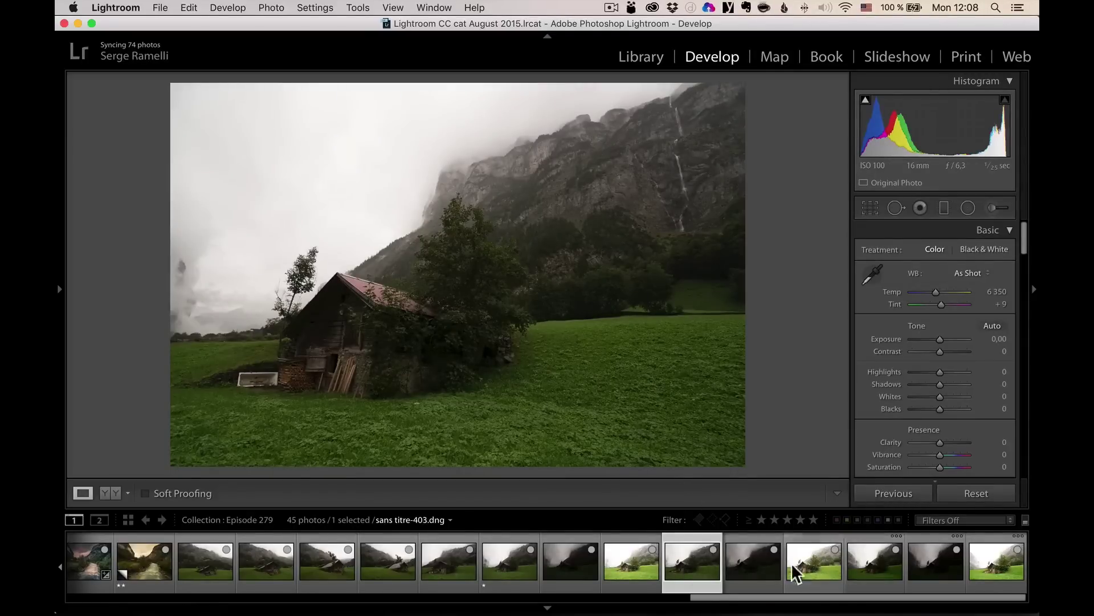
click(866, 557)
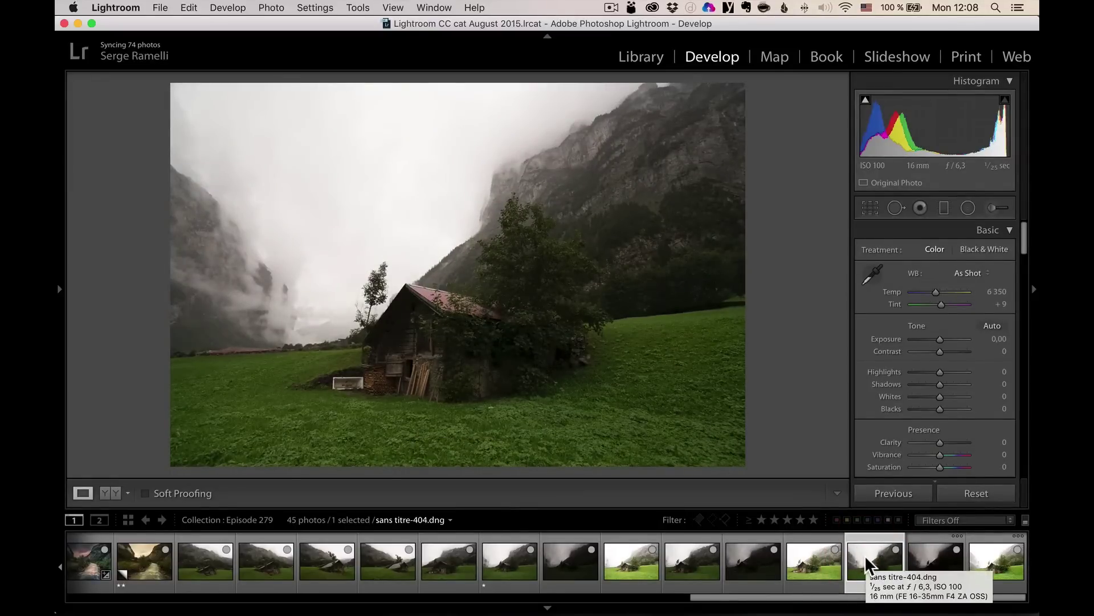
key(1)
drag(858, 596, 1006, 599)
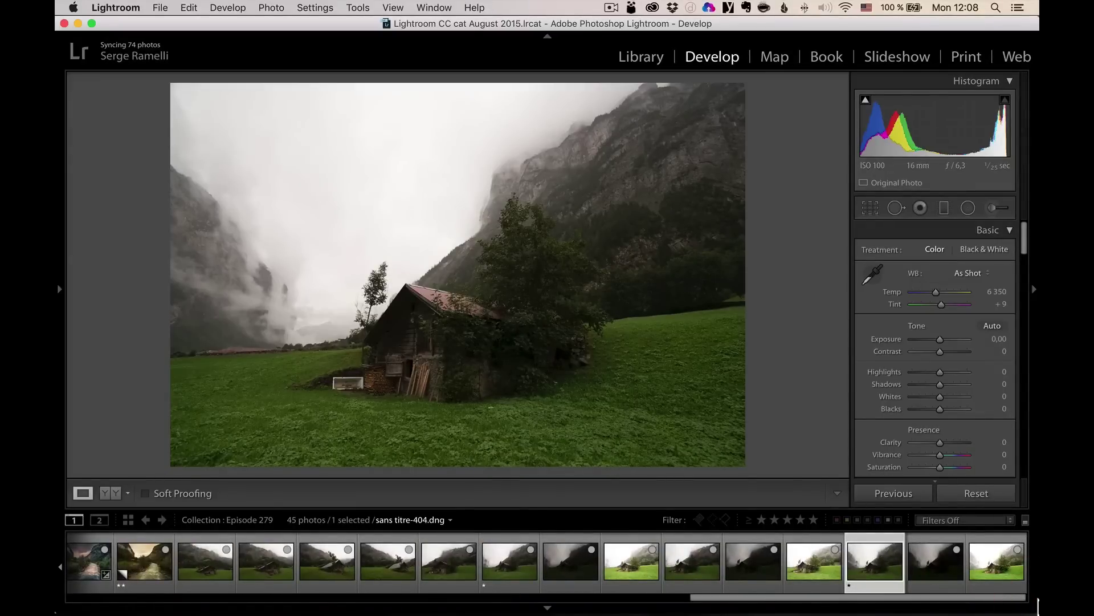
- Filter the collection to photos rated 1 star or higher
click(761, 520)
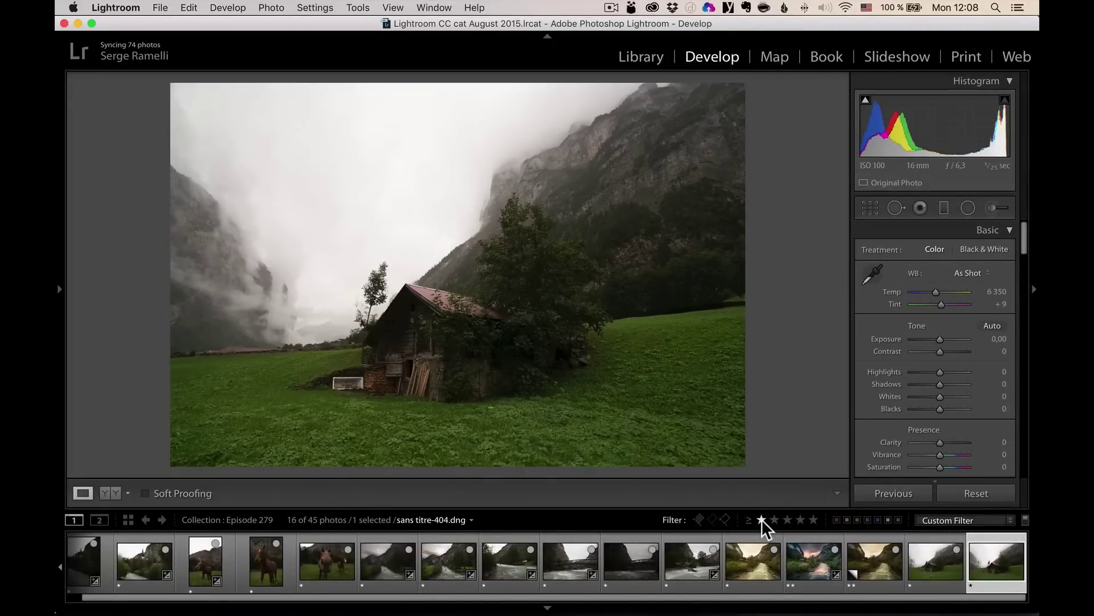
drag(770, 603, 935, 599)
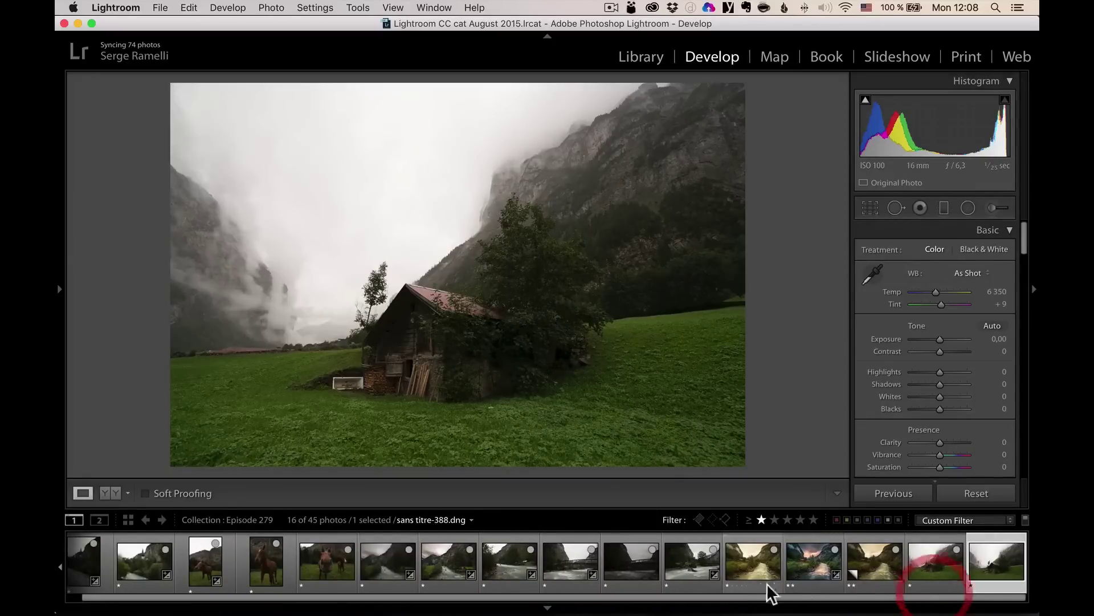
- Adjust sans titre-389 Copie 1 with Highlights -100, Shadows +100, Whites +36, Blacks -45 and Clarity -18
click(869, 556)
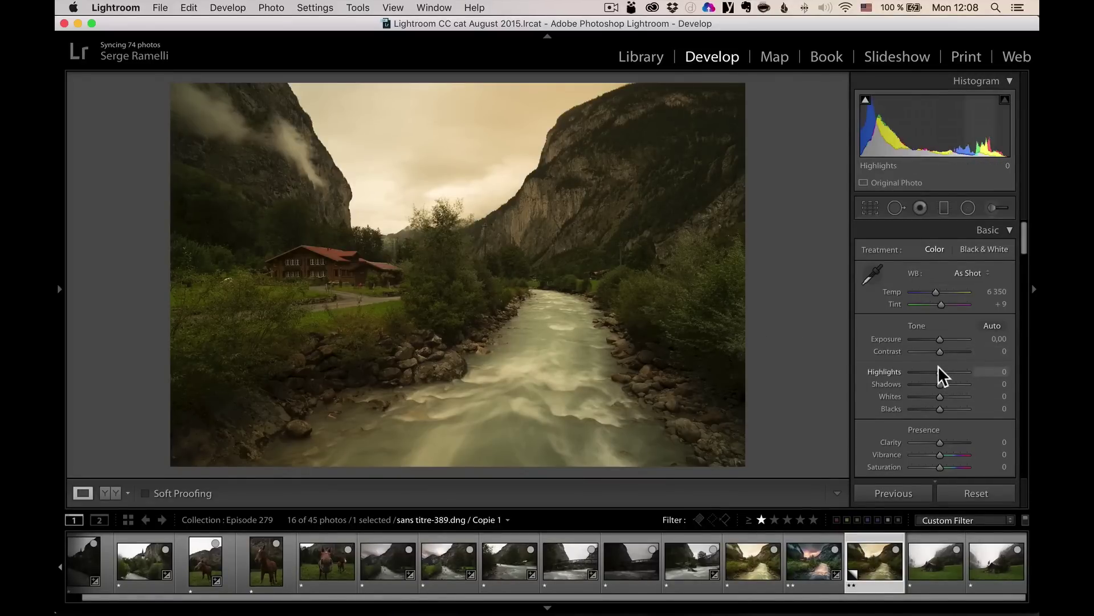
drag(940, 384, 967, 384)
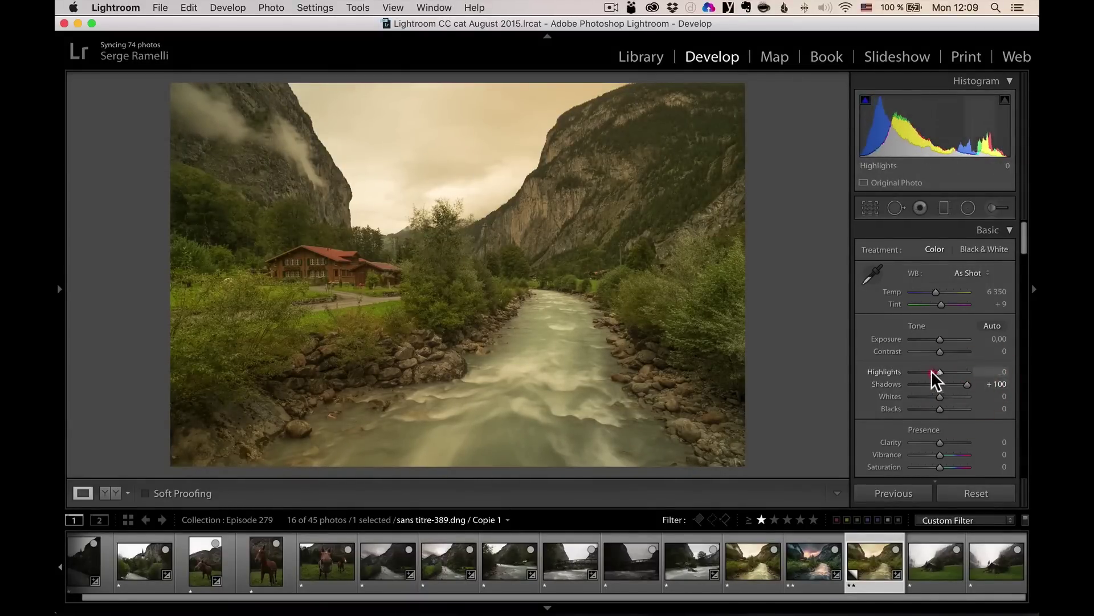
drag(935, 372, 904, 371)
mouse_move(940, 408)
mouse_down()
mouse_move(925, 409)
mouse_move(949, 397)
mouse_up()
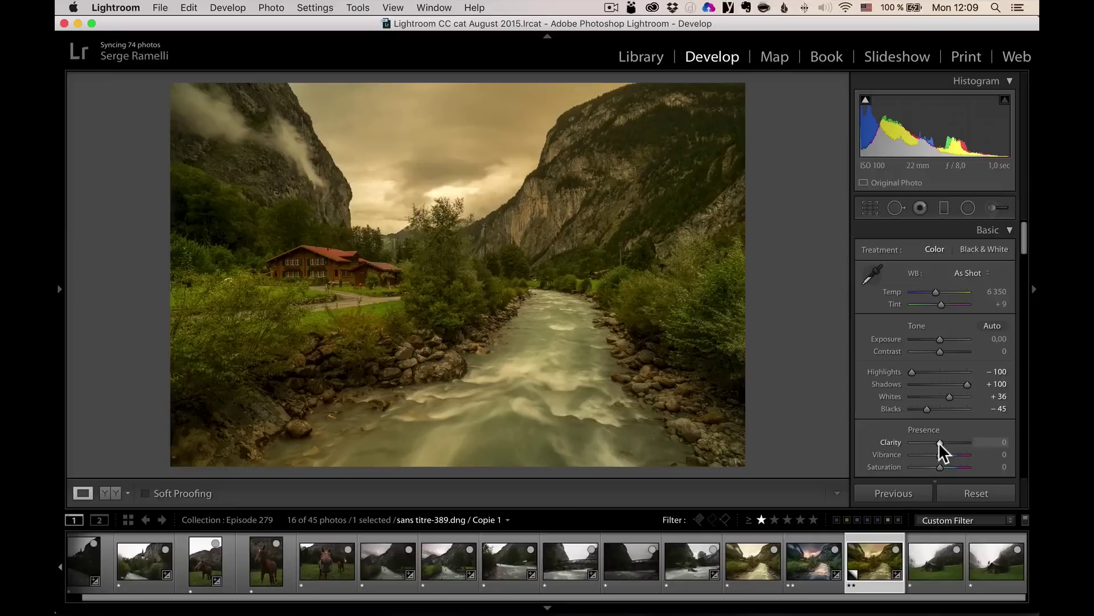
drag(939, 442, 933, 442)
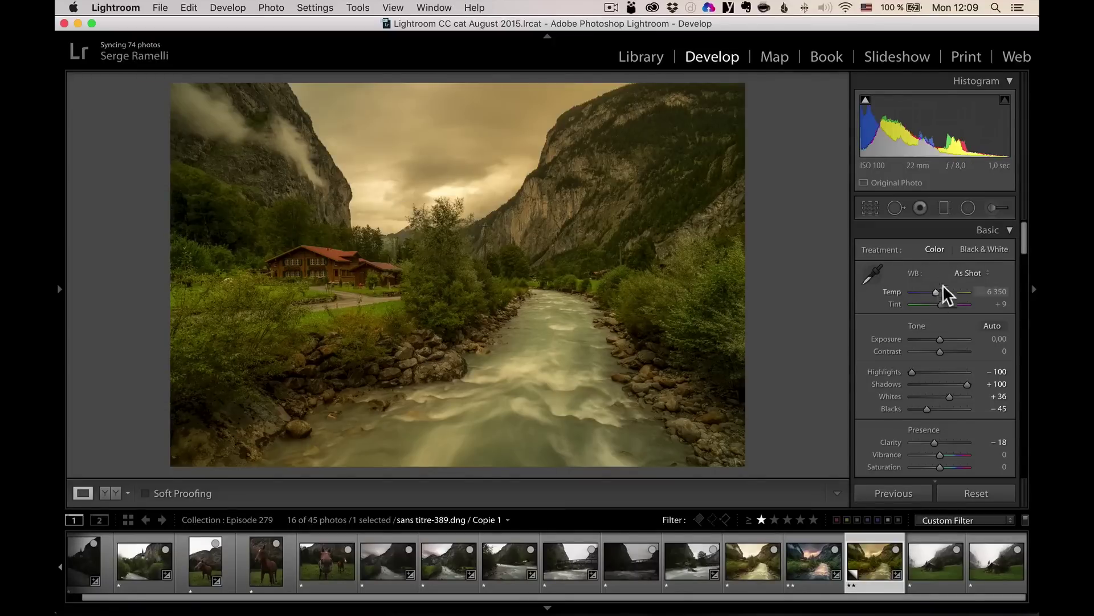
- Cool the white balance from the Daylight preset to a temperature of 4840 and set the tint to +23
click(963, 272)
click(964, 286)
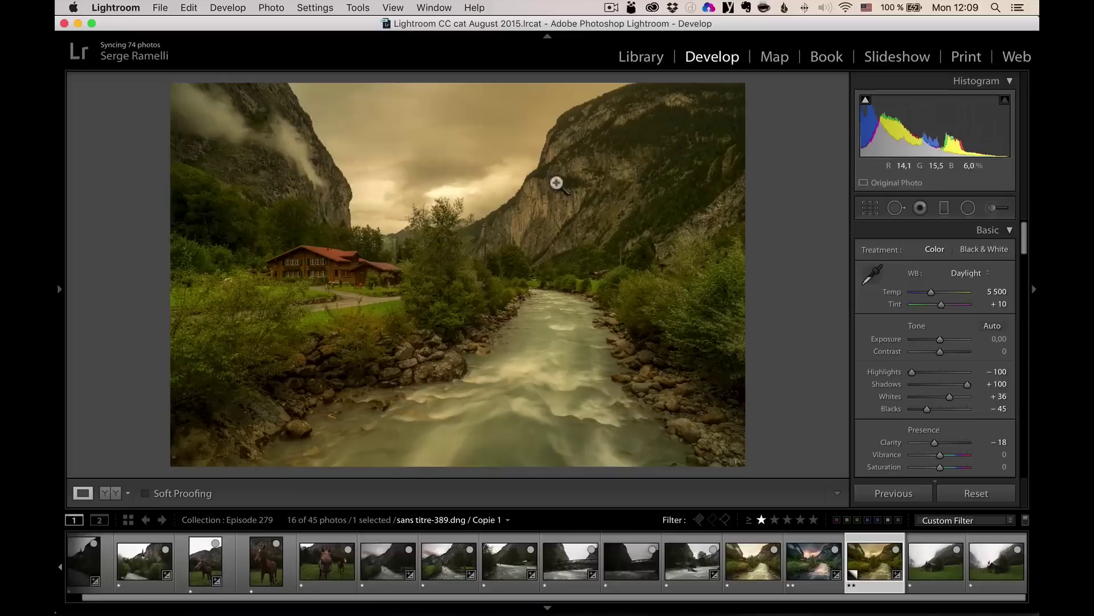
drag(931, 292, 926, 293)
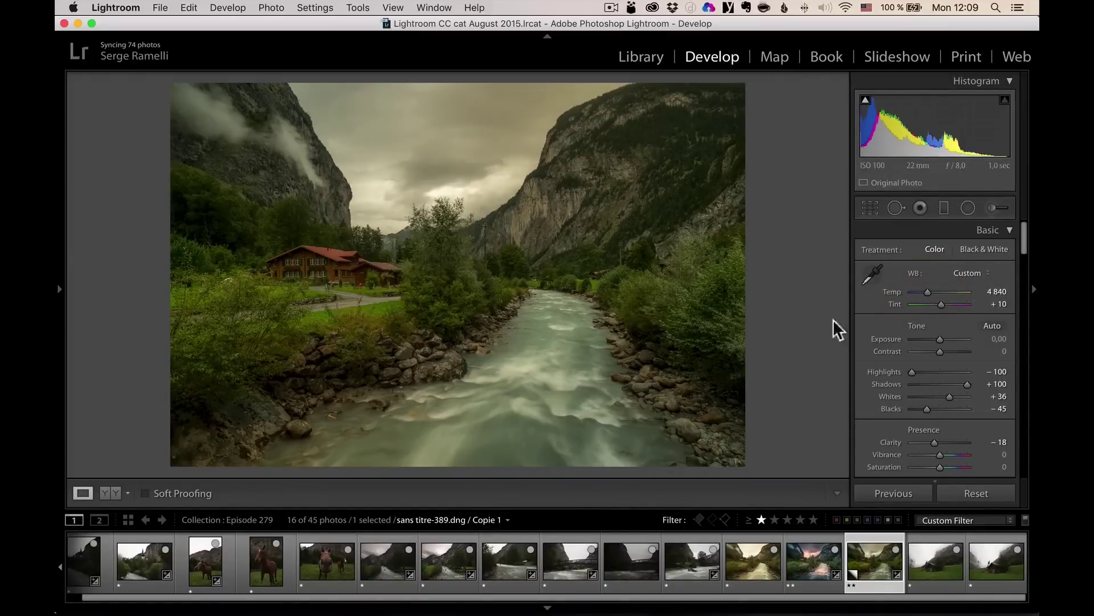
drag(942, 304, 943, 307)
- Check the finished river photo's split toning, and give Copie 1's highlights an orange tone with hue 30 and saturation 43
drag(1023, 234, 1031, 313)
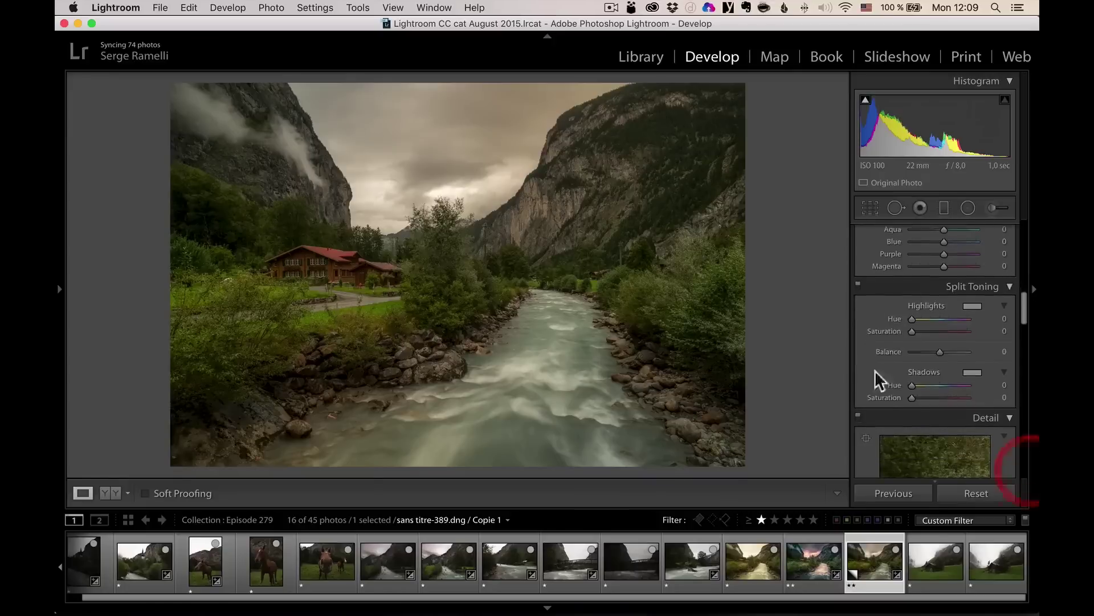
click(810, 556)
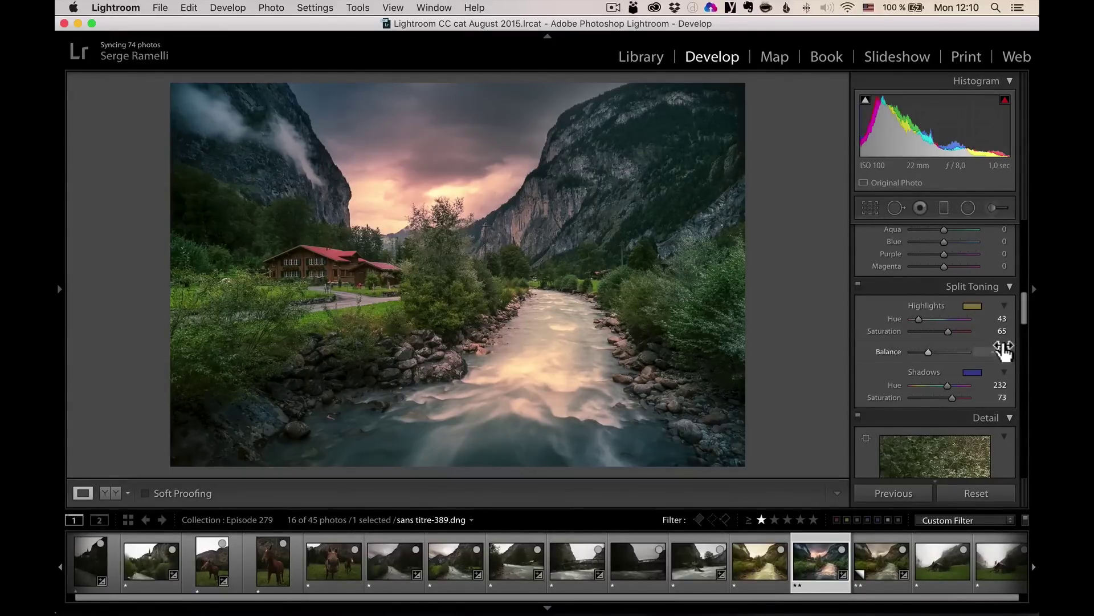
click(880, 562)
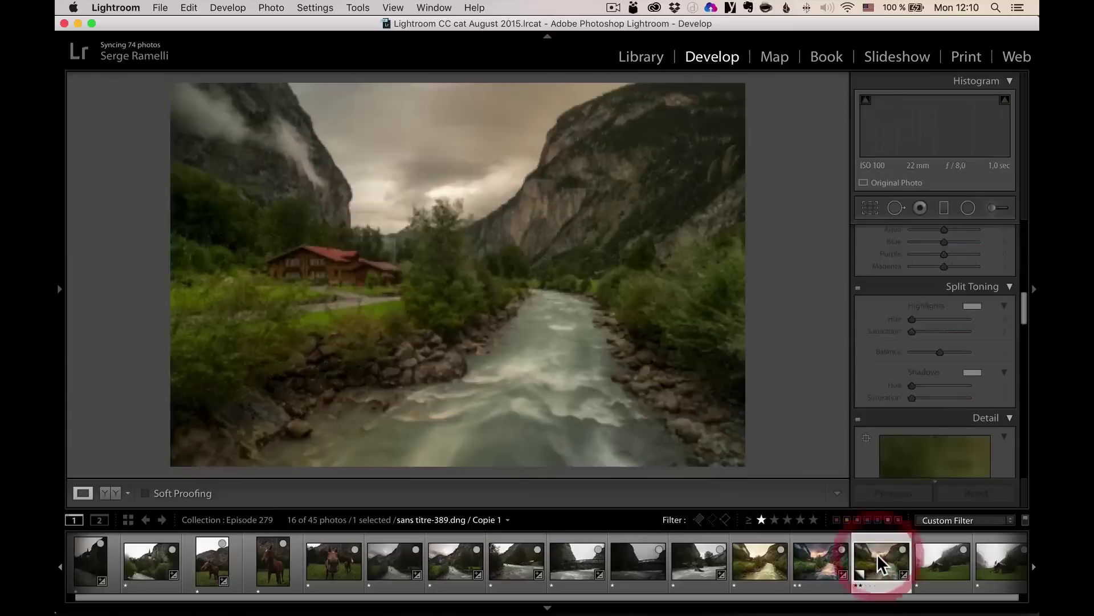
click(973, 305)
drag(757, 321, 714, 341)
click(684, 274)
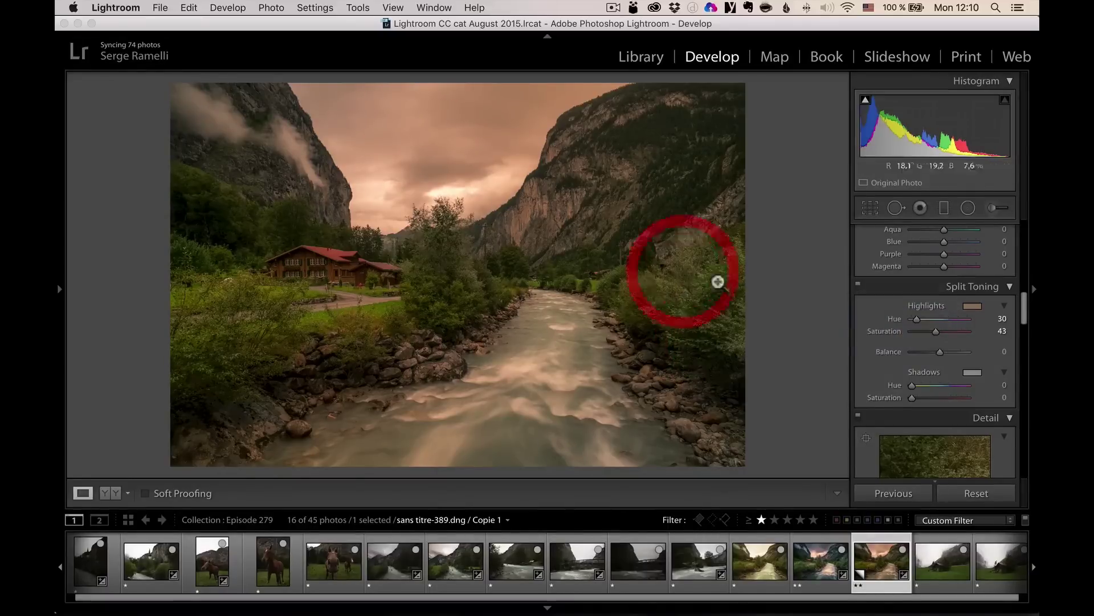
- Give the shadows a blue split tone with hue 227 and saturation 45
click(969, 371)
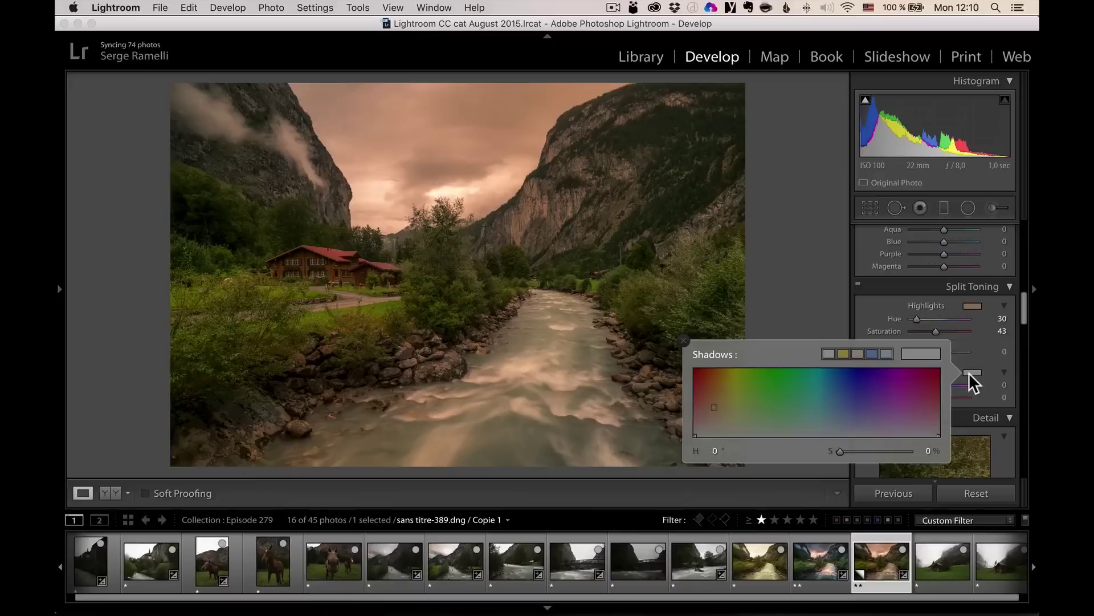
mouse_move(850, 396)
mouse_down()
mouse_move(862, 409)
mouse_move(848, 406)
mouse_up()
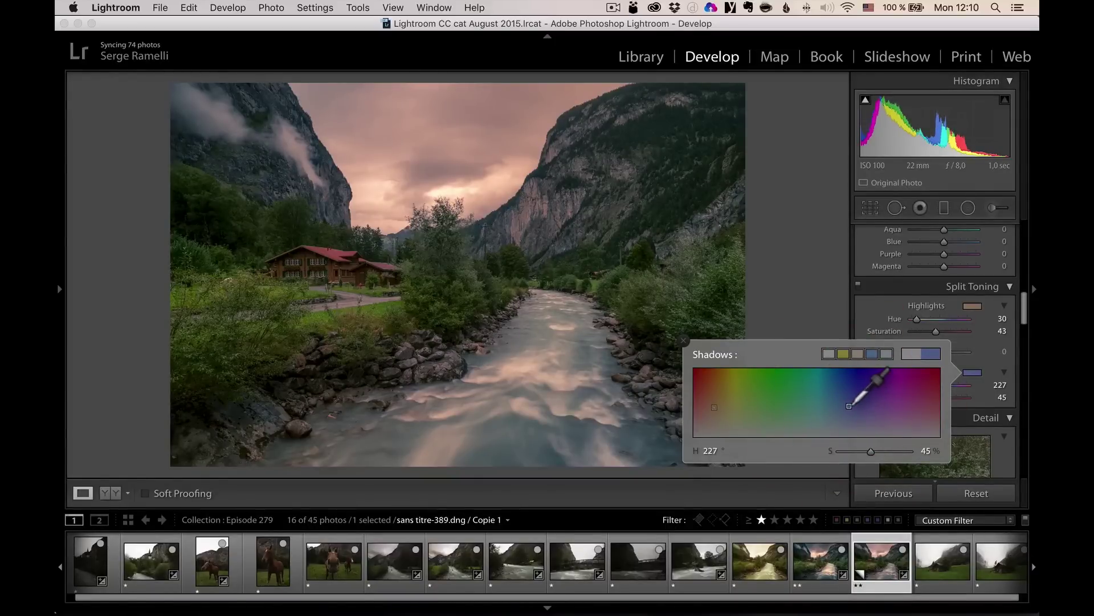
click(684, 341)
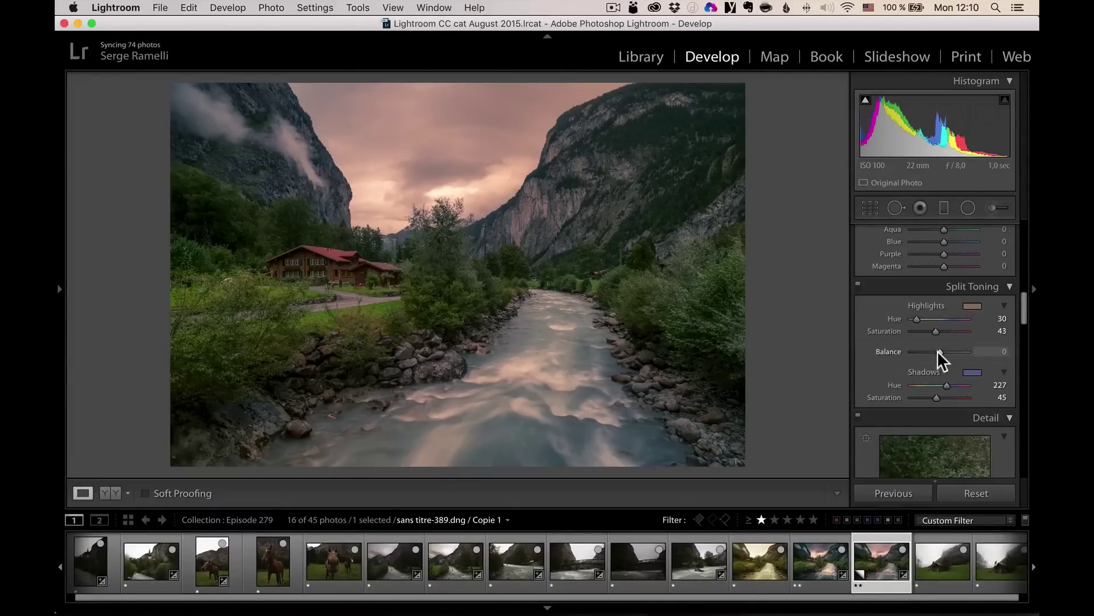
- Refine the split toning to shadow saturation 50, highlight saturation 46 and balance -2
mouse_move(937, 397)
mouse_down()
mouse_move(953, 395)
mouse_move(939, 397)
mouse_up()
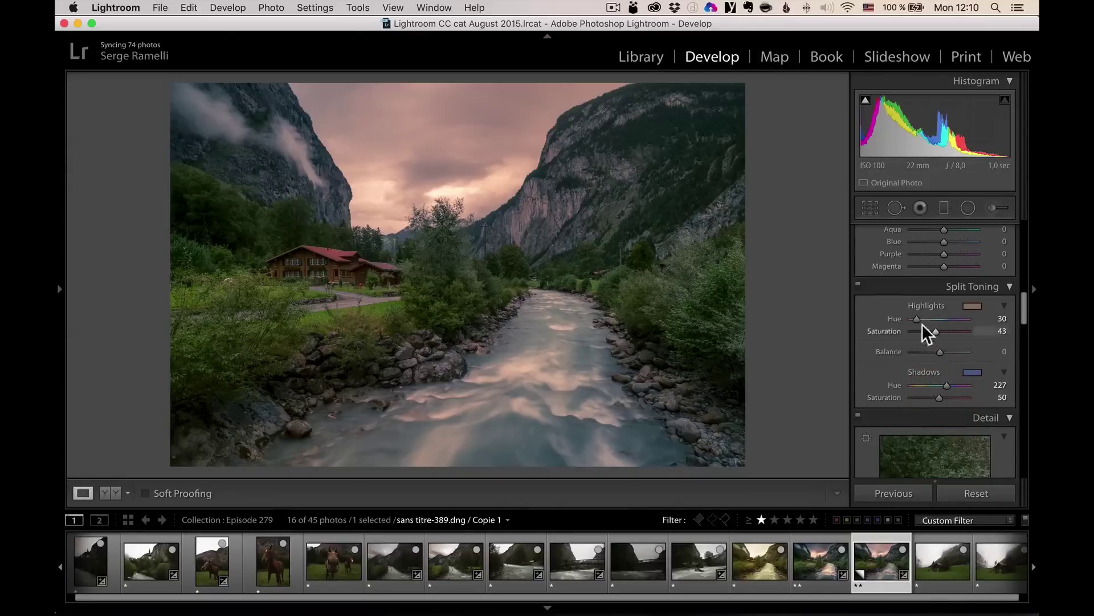
drag(932, 328, 923, 353)
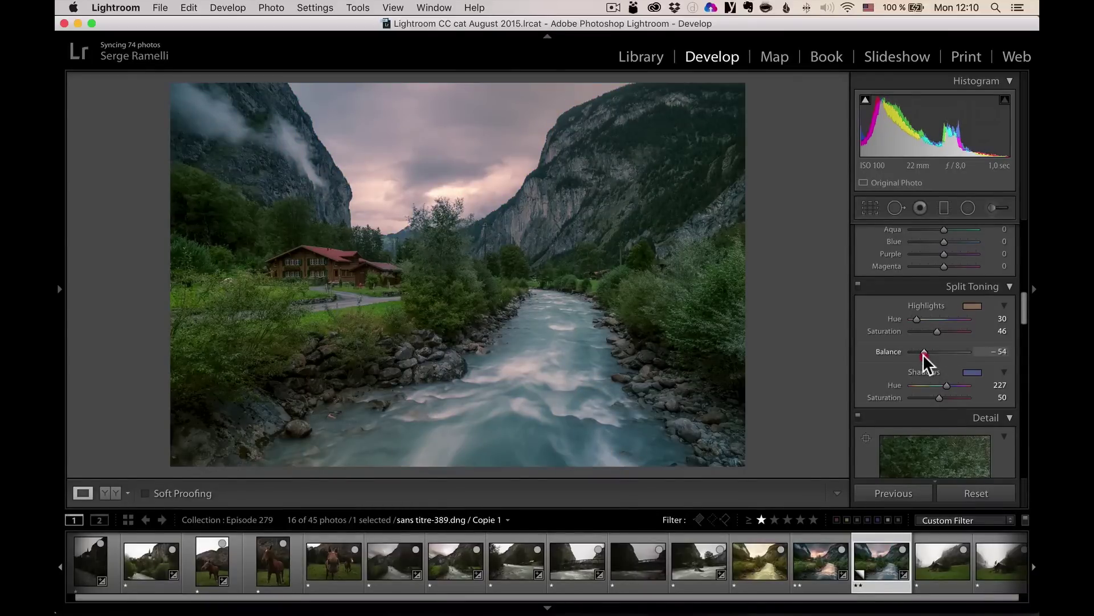
drag(926, 354, 940, 357)
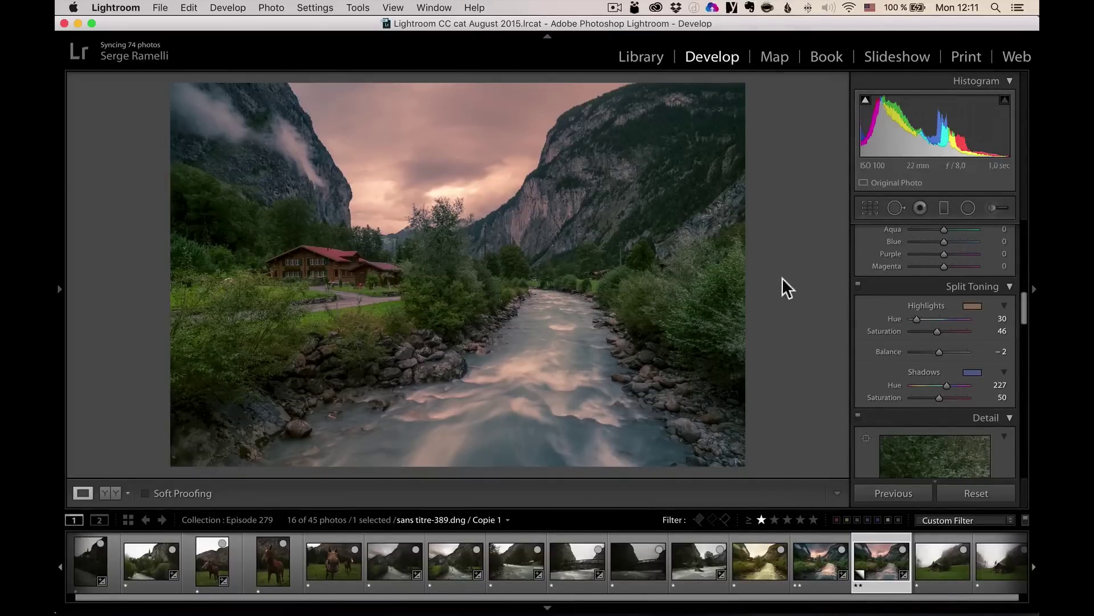
- Add a radial filter around the bright sky between the cliffs, with its mask inverted and feather at 100
drag(1024, 308, 1021, 223)
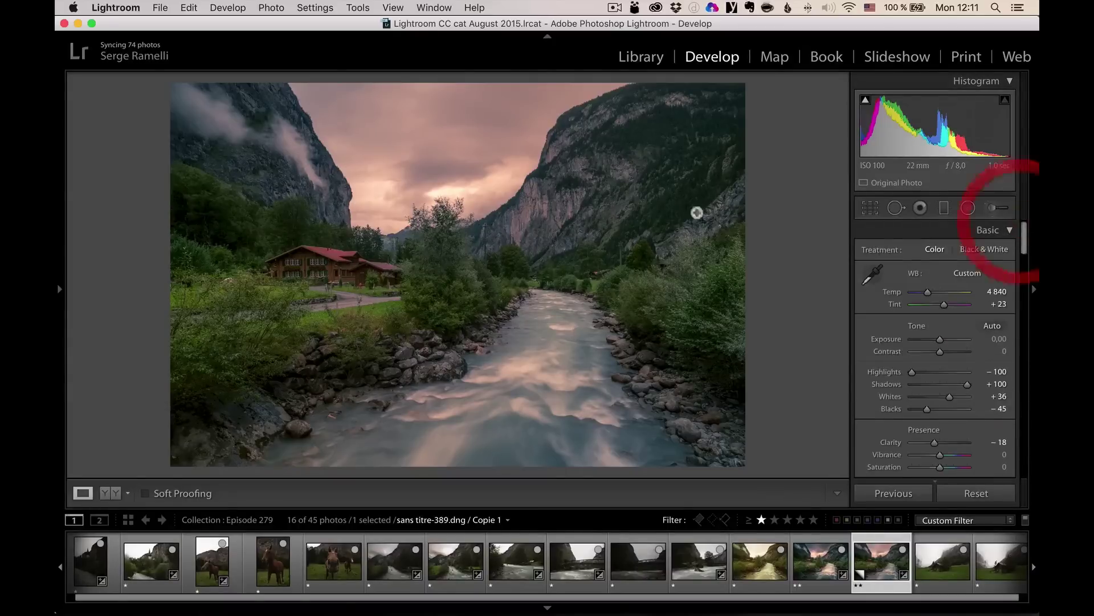
click(968, 208)
drag(443, 189, 568, 285)
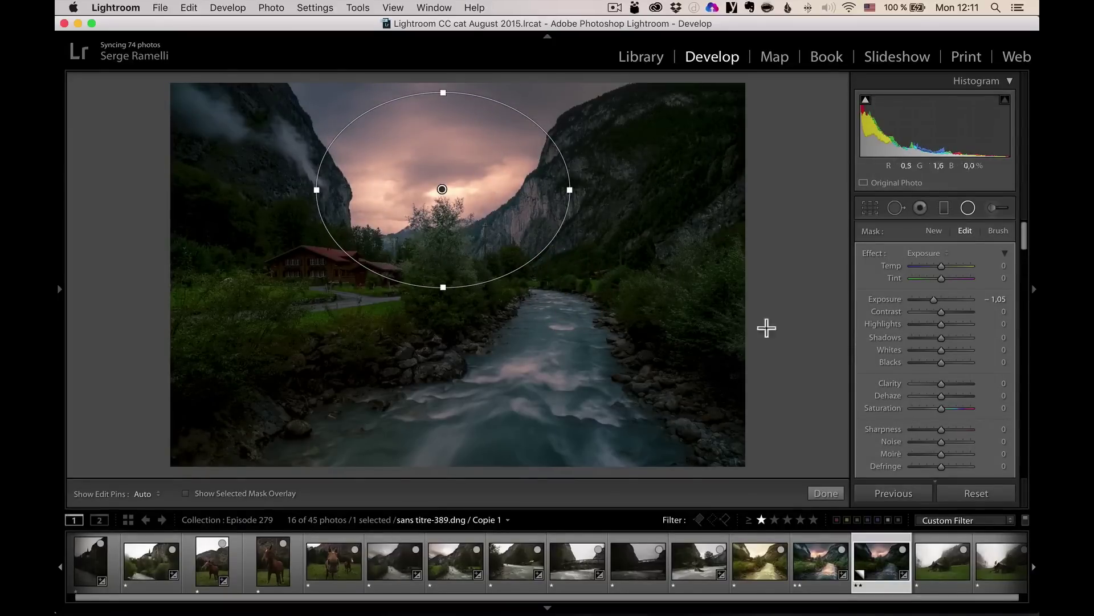
key(super+z)
key(super+shift+z)
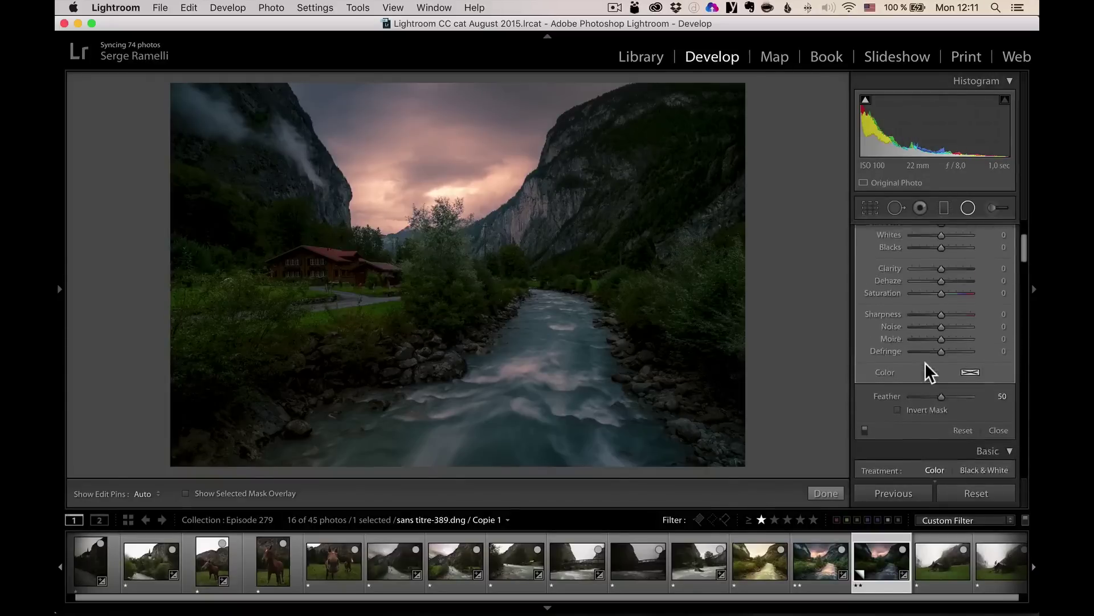
click(930, 409)
click(992, 405)
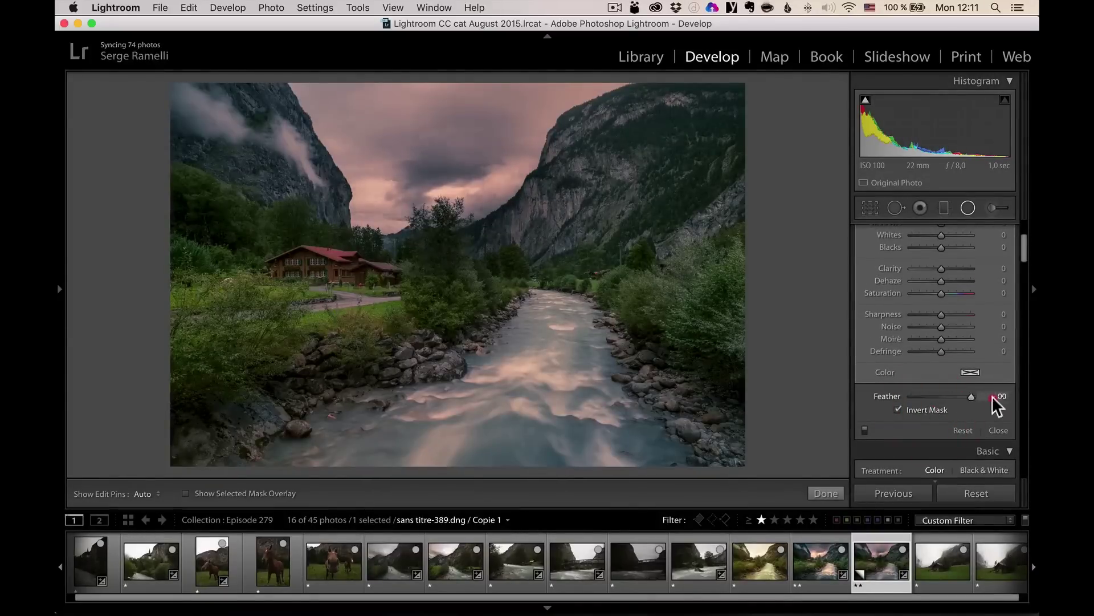
- Warm and brighten the sky's radial filter with Temp 49, Tint 34 and Exposure 0.96, centring it over the glow
scroll(918, 341, up, 5)
drag(933, 298, 951, 276)
mouse_move(452, 186)
mouse_down()
mouse_move(447, 205)
mouse_move(484, 209)
mouse_move(447, 186)
mouse_up()
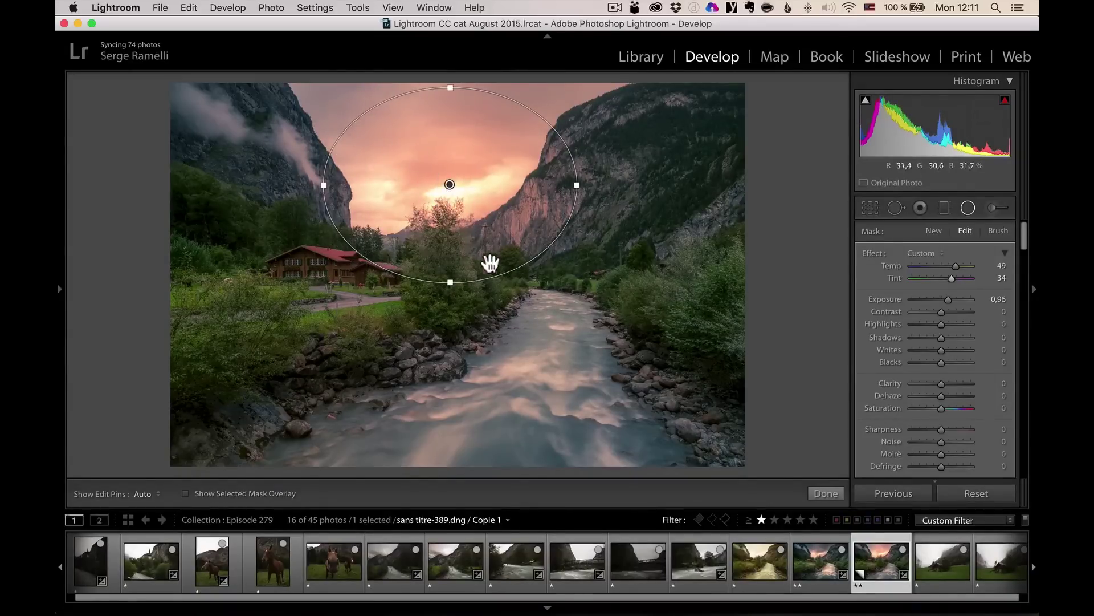
click(826, 494)
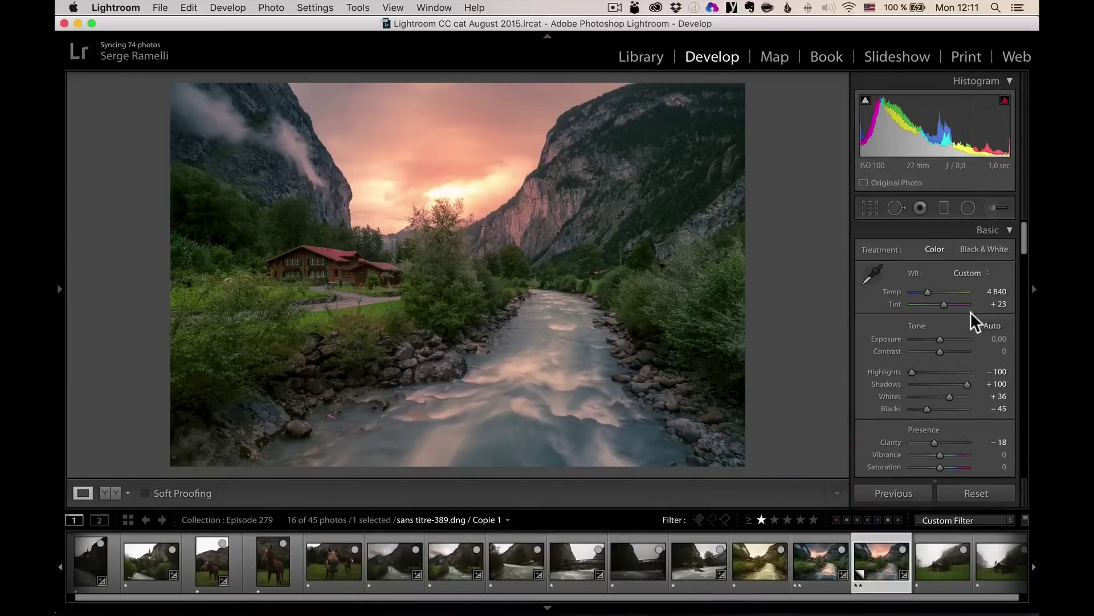
- Reduce the photo's Shadows to +71 and raise its overall Exposure to +0.41
drag(965, 384, 956, 382)
drag(939, 339, 938, 339)
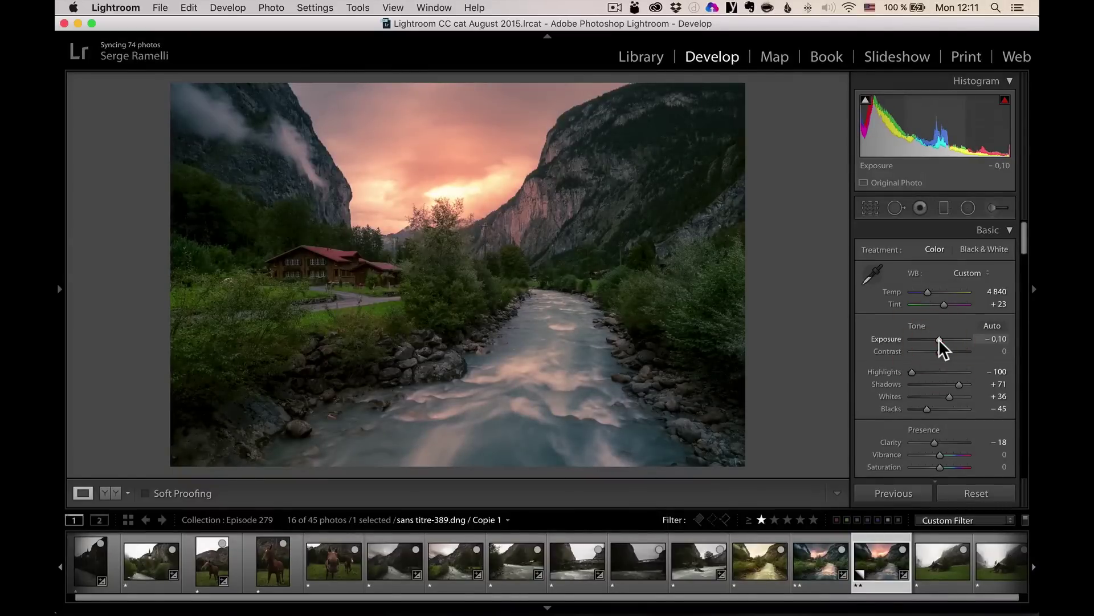
drag(939, 339, 940, 338)
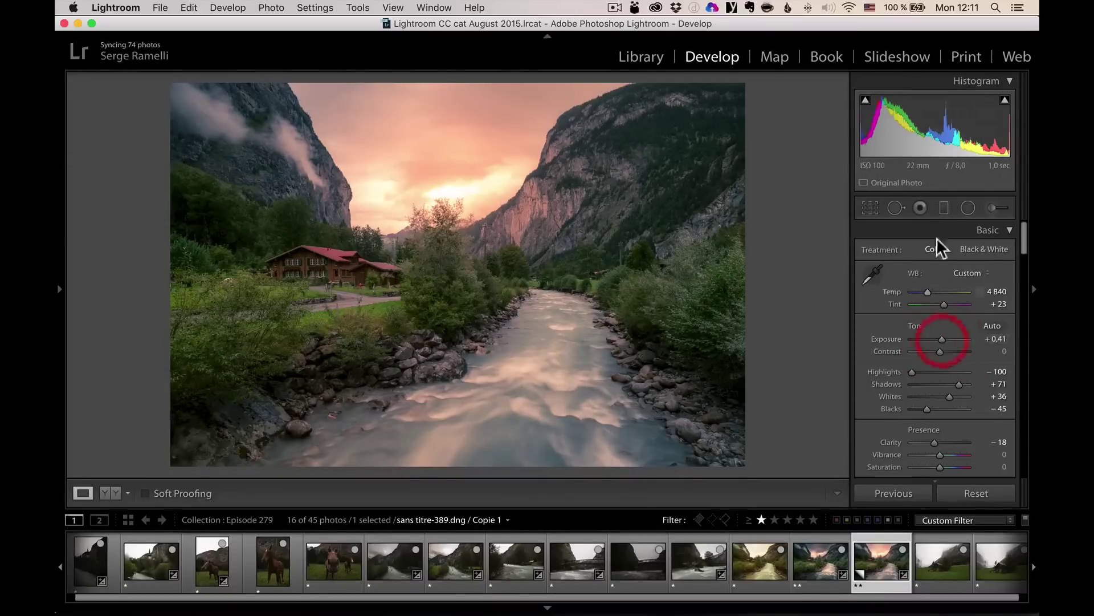
- Darken the sky with a slightly tilted graduated filter reaching down to the riverbank, at Exposure -1.21
click(944, 208)
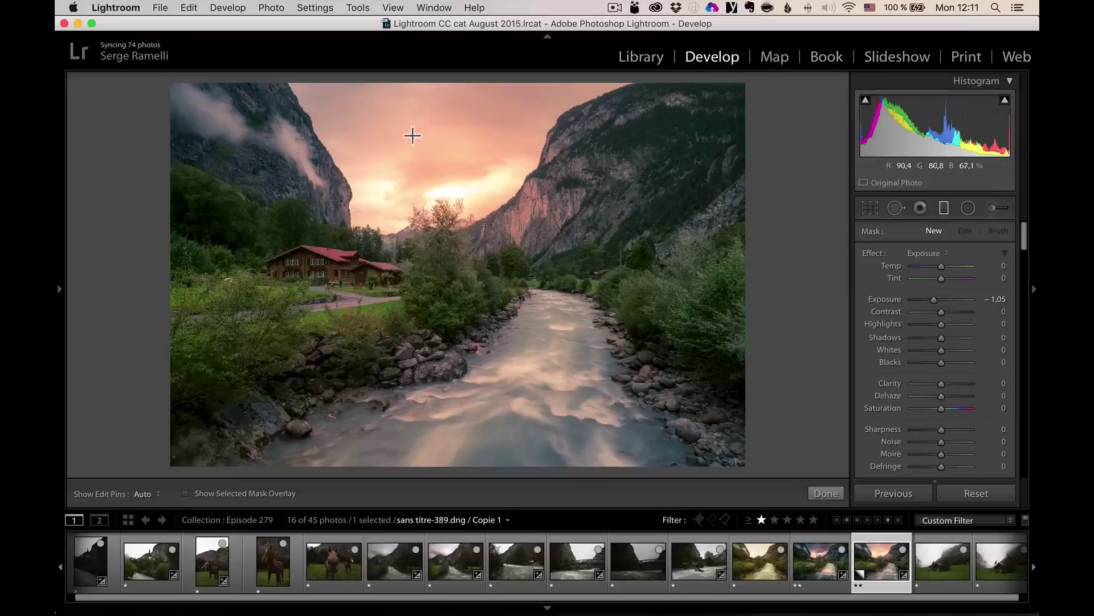
drag(411, 133, 435, 314)
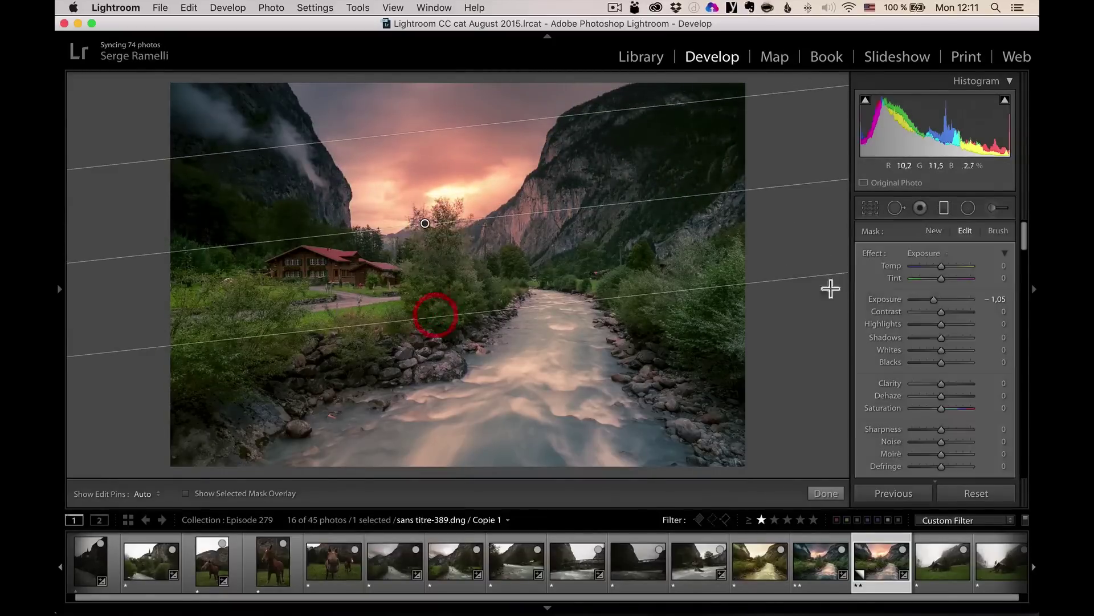
click(932, 252)
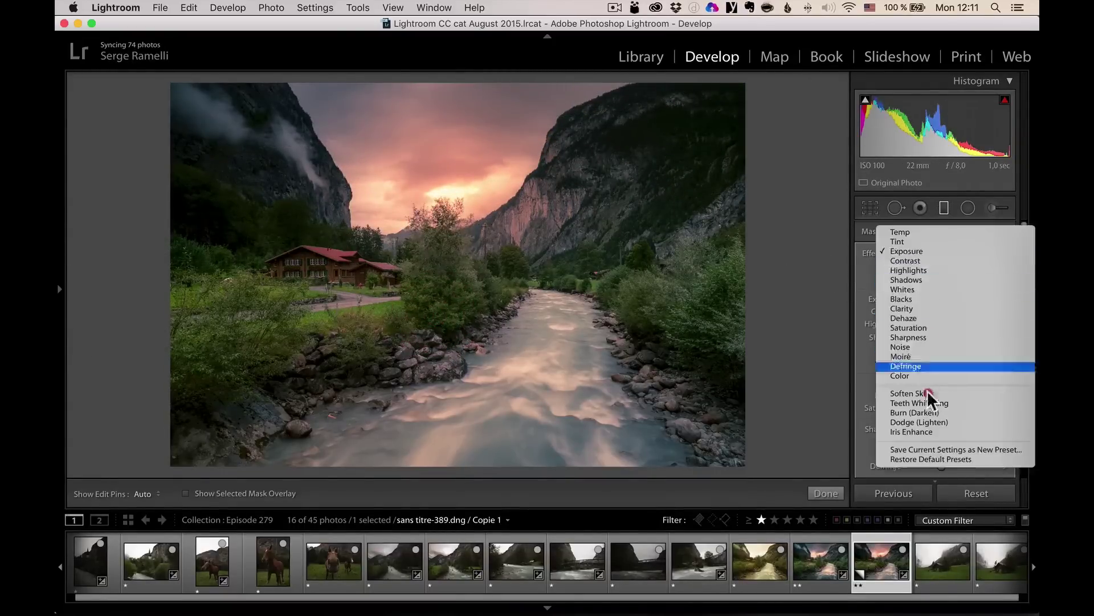
click(919, 251)
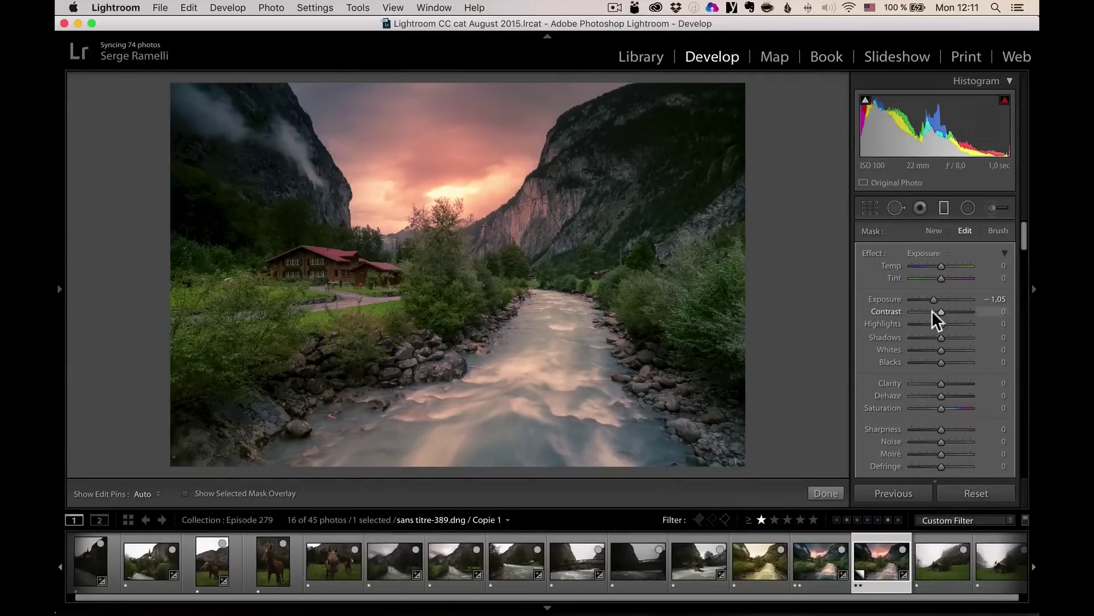
drag(933, 307, 918, 297)
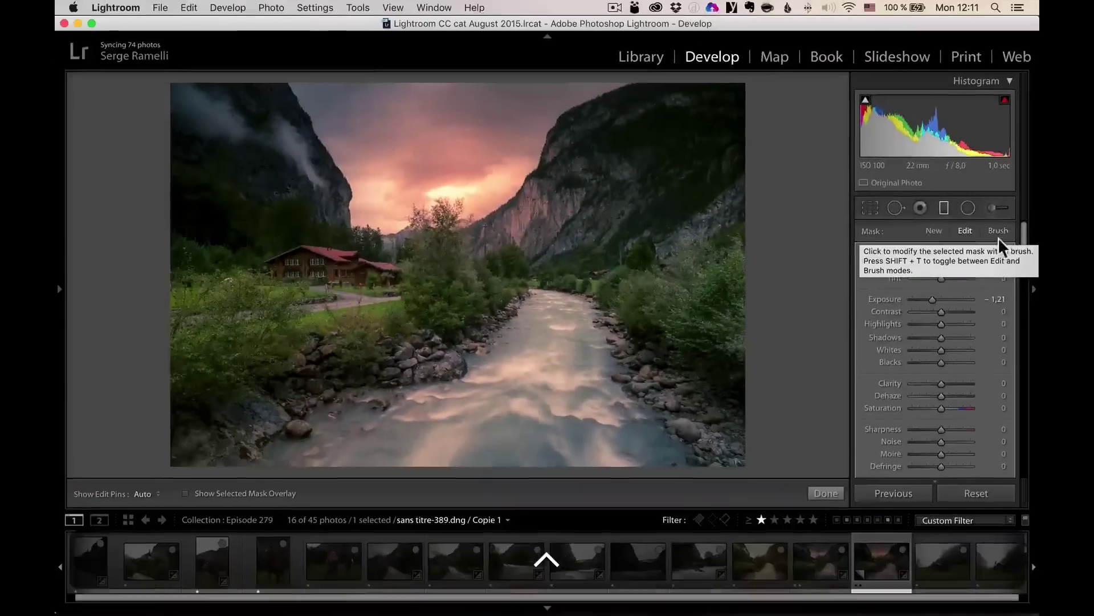
- Erase the graduated filter from the cliffs on both sides using an auto-masked brush with size 24, feather 100 and flow 78
click(998, 228)
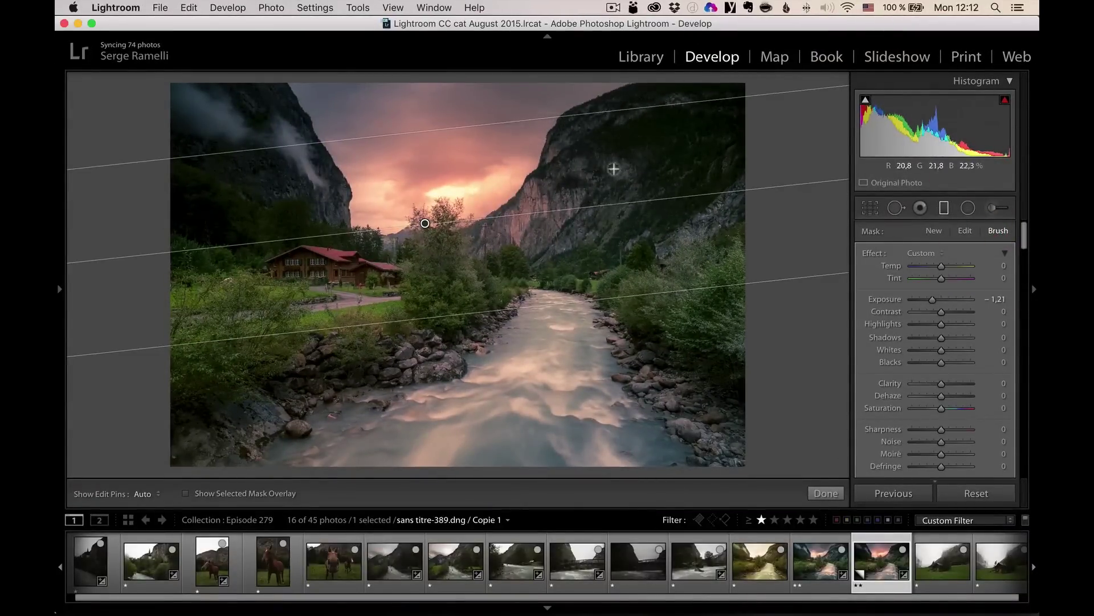
scroll(614, 167, down, 2)
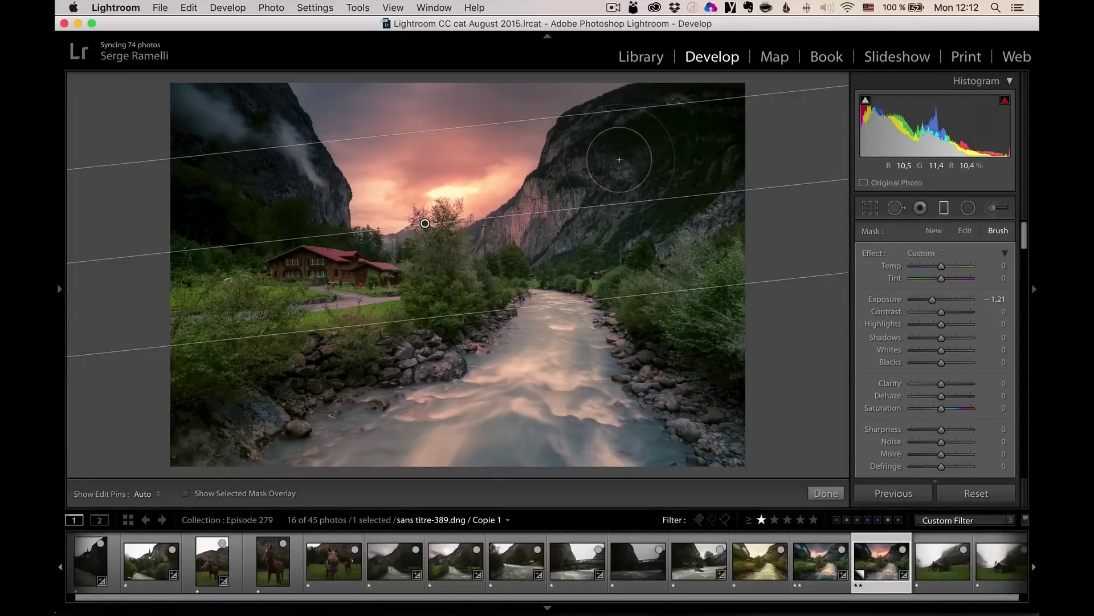
key(alt)
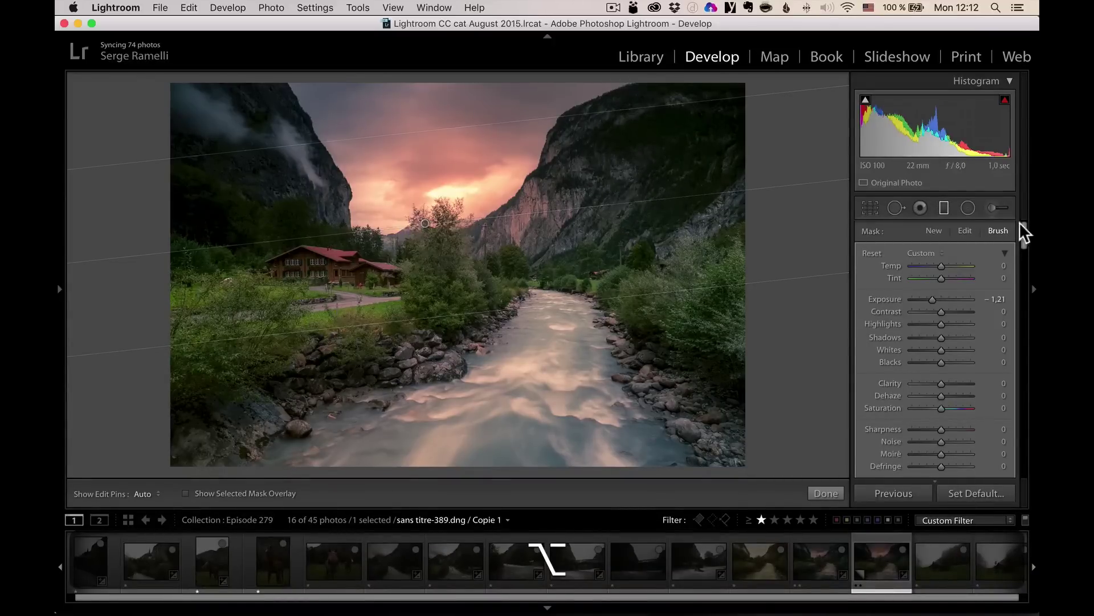
scroll(1025, 256, down, 3)
scroll(1026, 281, down, 5)
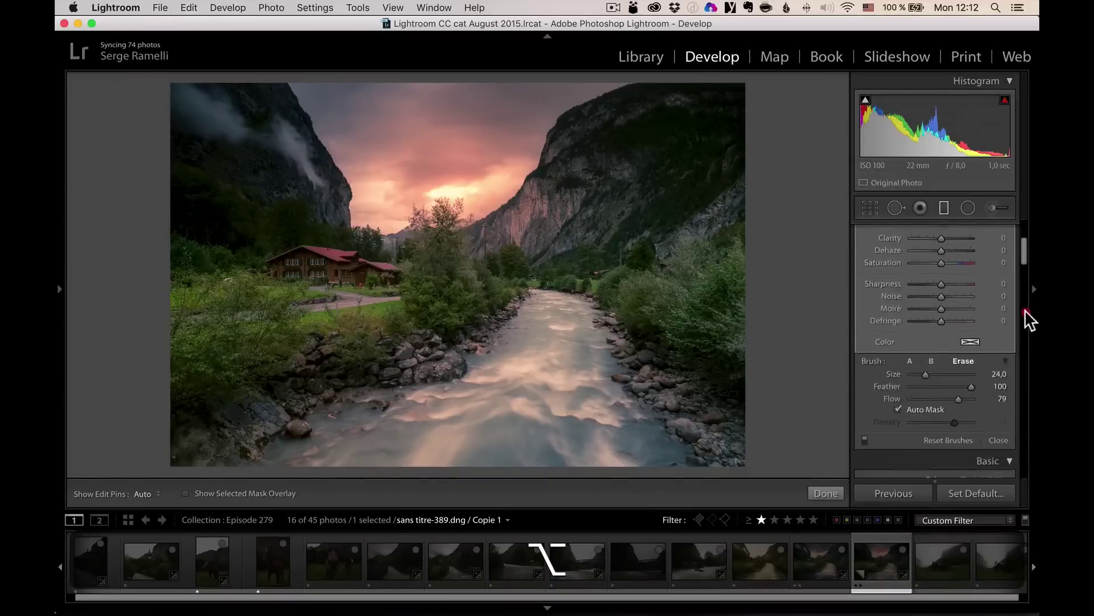
scroll(1025, 342, down, 1)
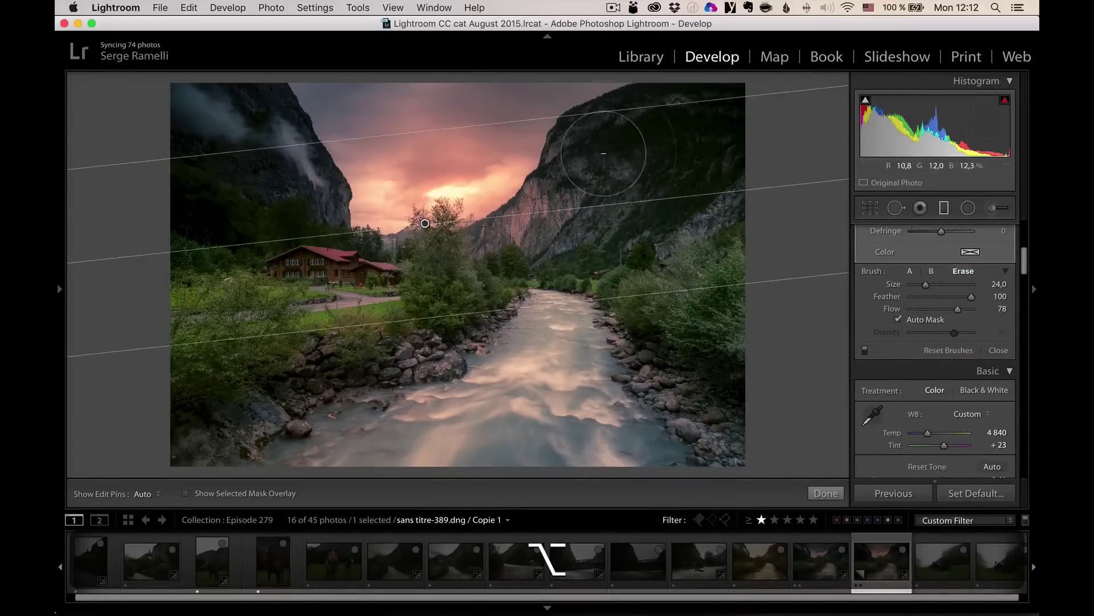
mouse_move(599, 140)
mouse_down()
mouse_move(603, 170)
mouse_move(643, 135)
mouse_move(714, 143)
mouse_move(731, 125)
mouse_move(722, 138)
mouse_move(689, 131)
mouse_move(670, 151)
mouse_move(696, 156)
mouse_up()
mouse_move(255, 137)
mouse_down()
mouse_move(291, 126)
mouse_move(304, 153)
mouse_move(282, 121)
mouse_move(253, 106)
mouse_move(256, 193)
mouse_move(314, 169)
mouse_move(242, 93)
mouse_move(191, 122)
mouse_up()
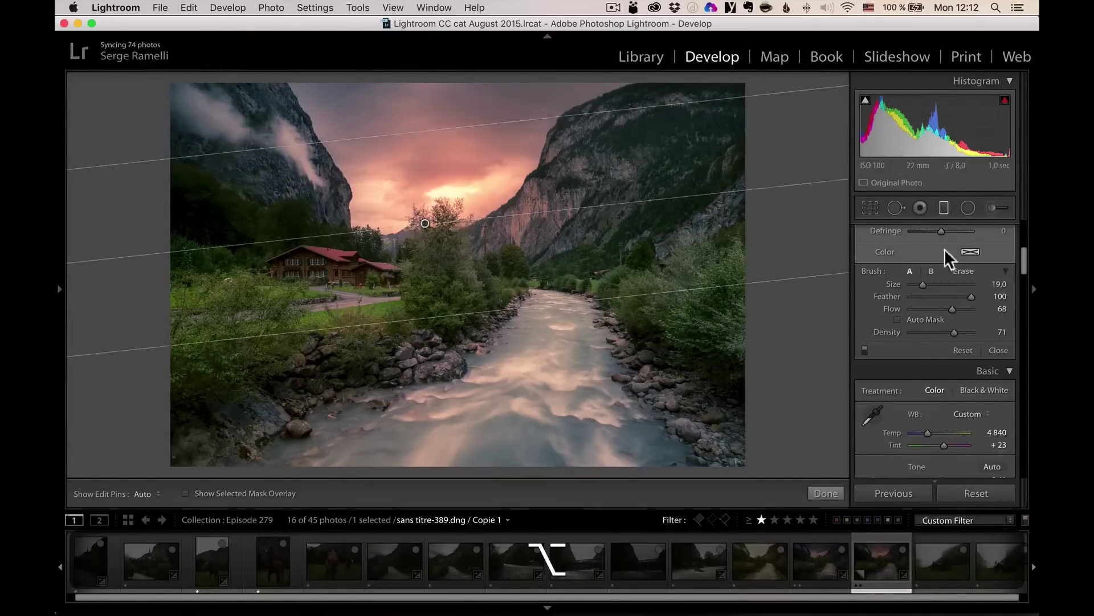
- Compare the photo with its graduated filters switched off and on
click(864, 346)
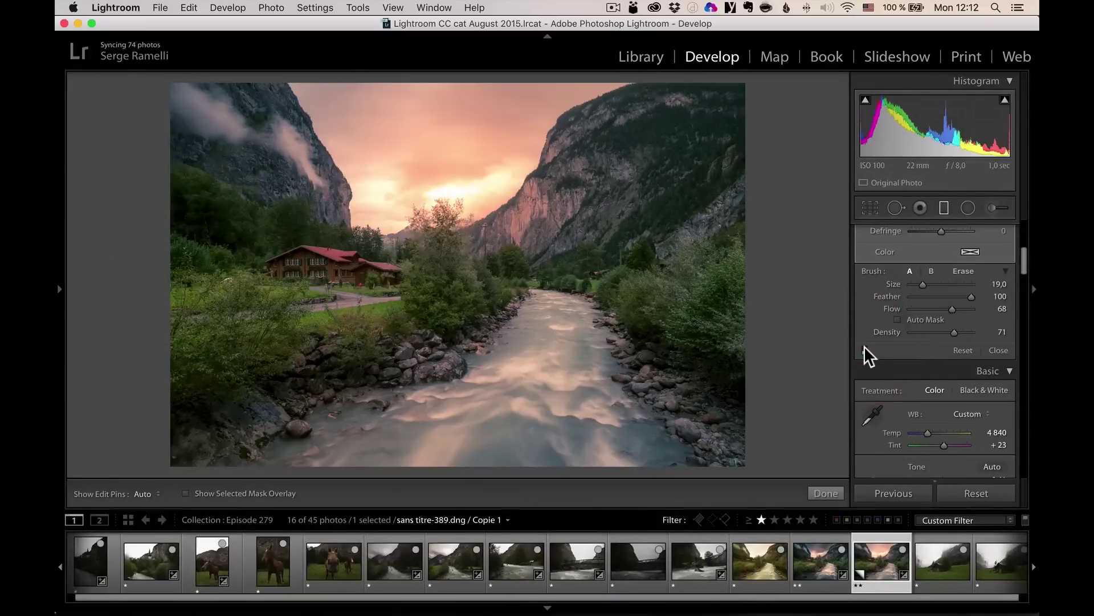
click(864, 347)
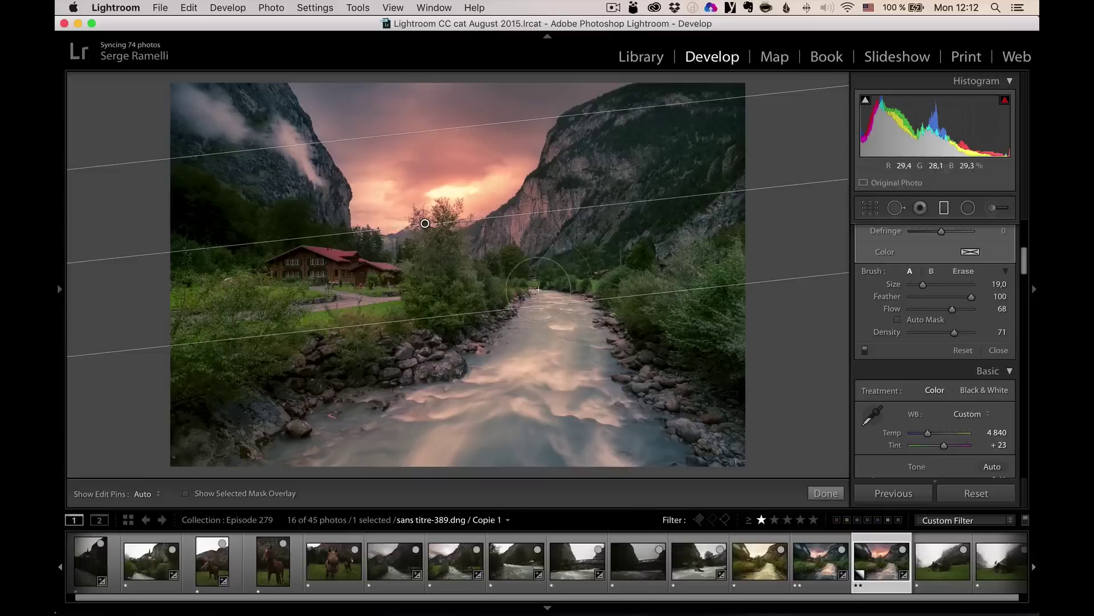
click(825, 492)
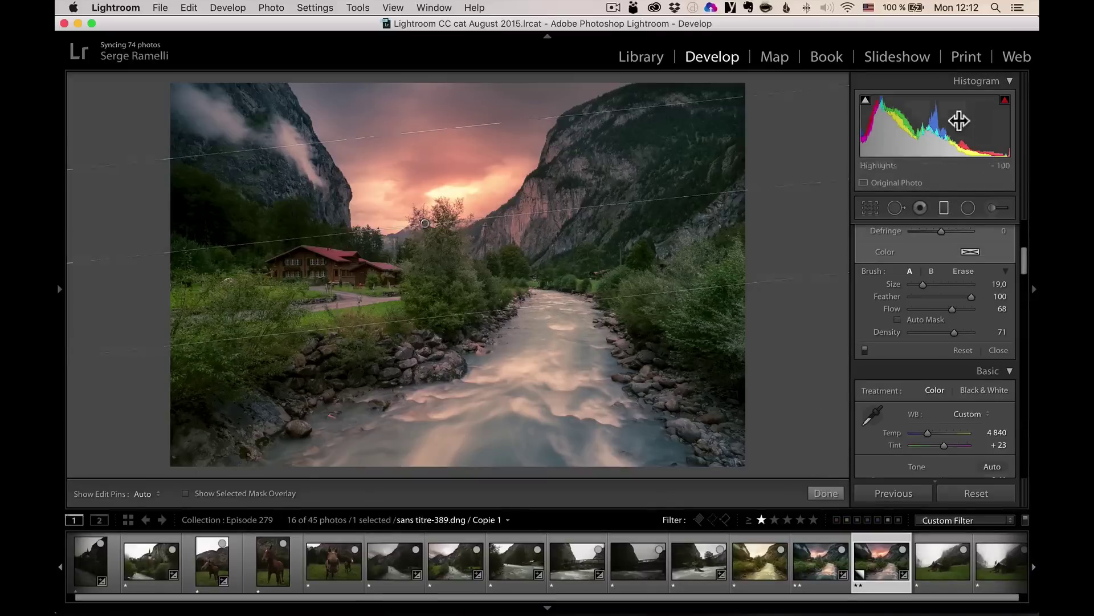
- Darken the river foreground with a slightly tilted graduated filter rising from the photo's lower edge, at Exposure -1.02
click(944, 208)
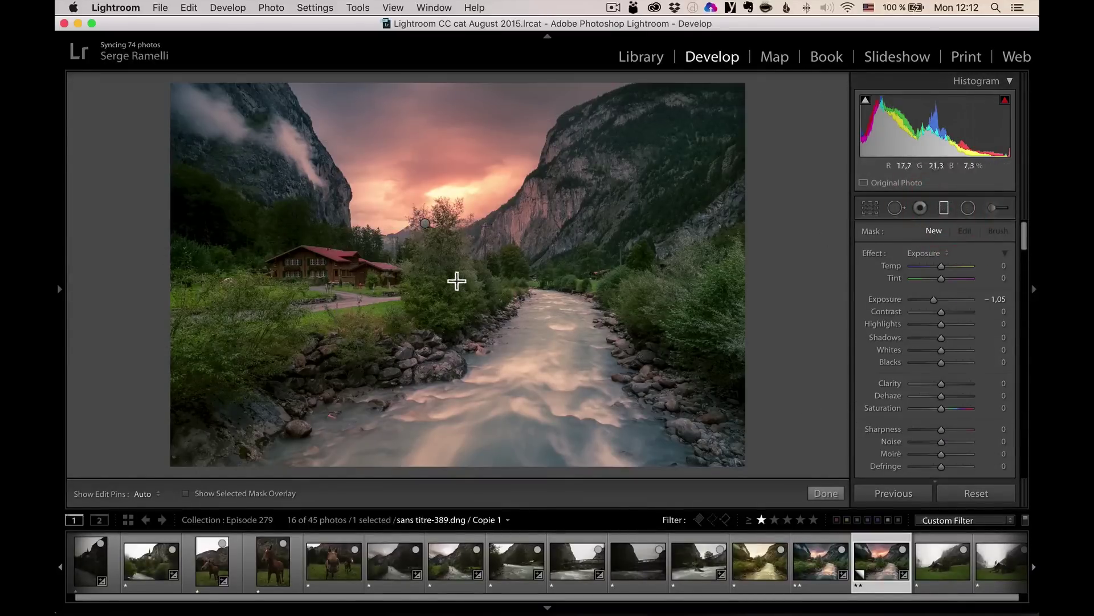
drag(491, 442, 473, 287)
drag(932, 299, 934, 298)
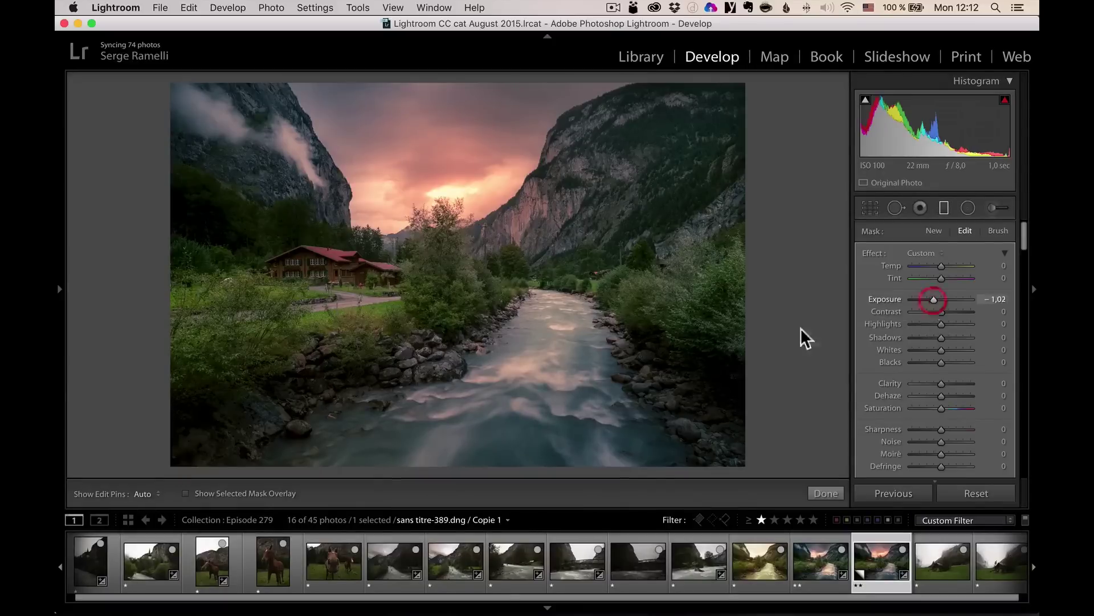
drag(481, 367, 482, 386)
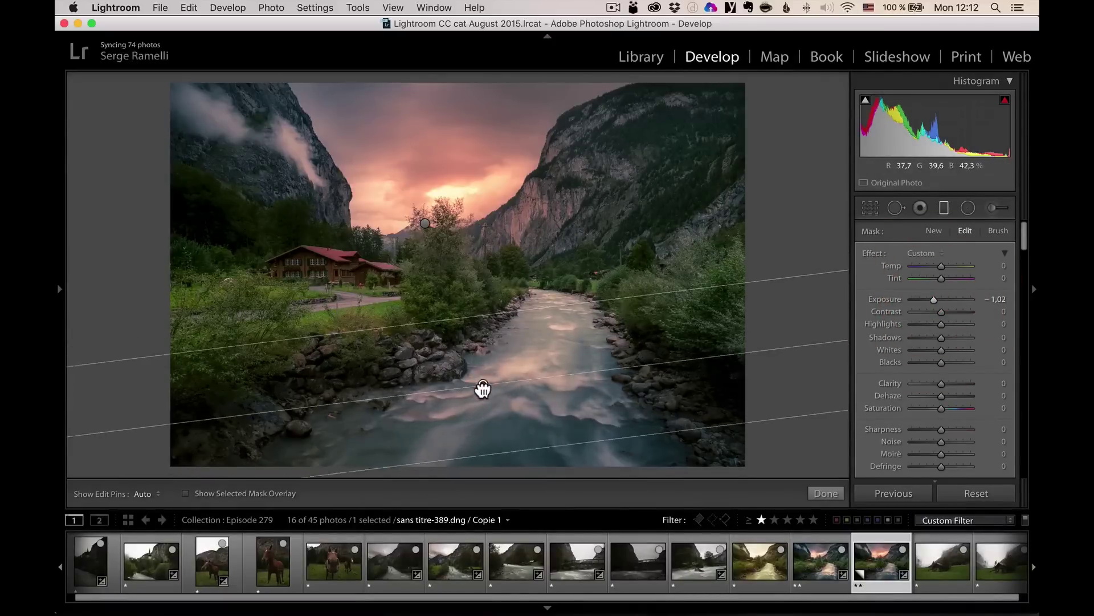
click(825, 493)
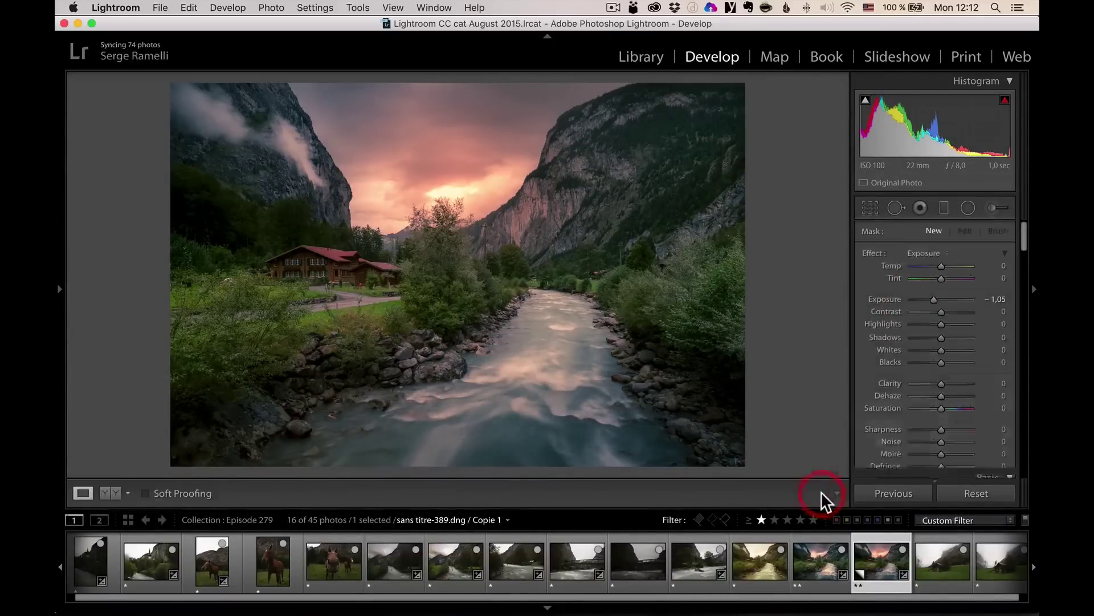
- Raise the photo's overall Contrast to +34
drag(944, 352, 947, 351)
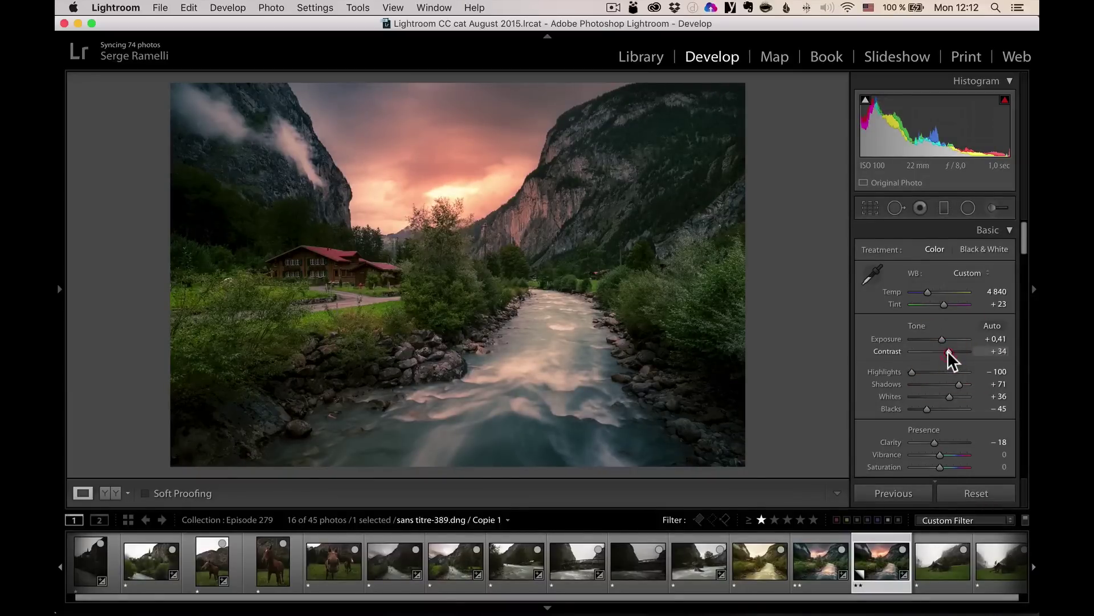
key(alt+shift)
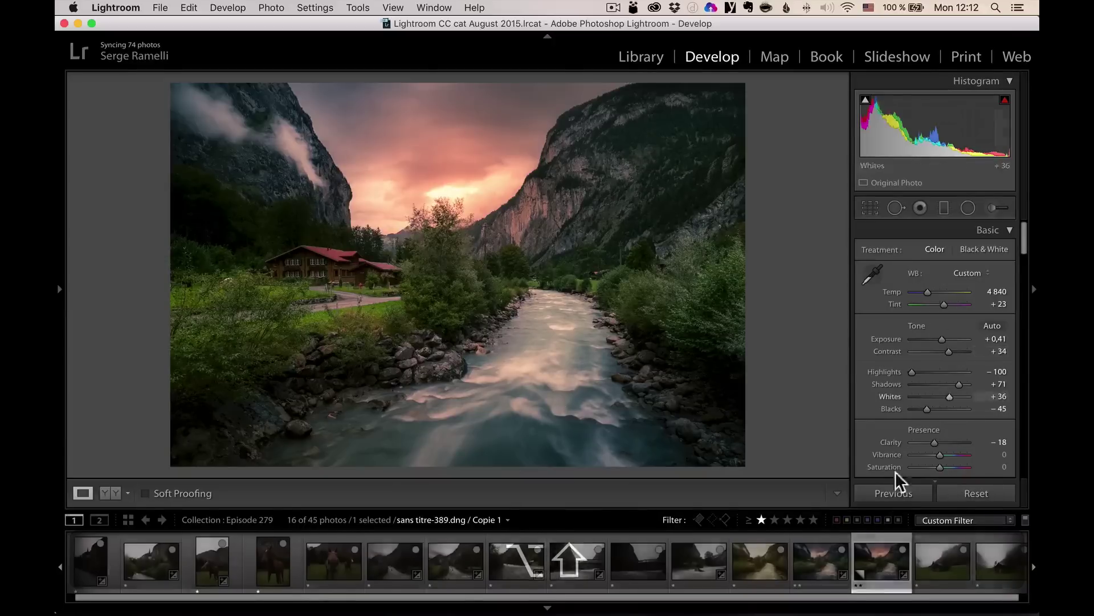
key(shift+s)
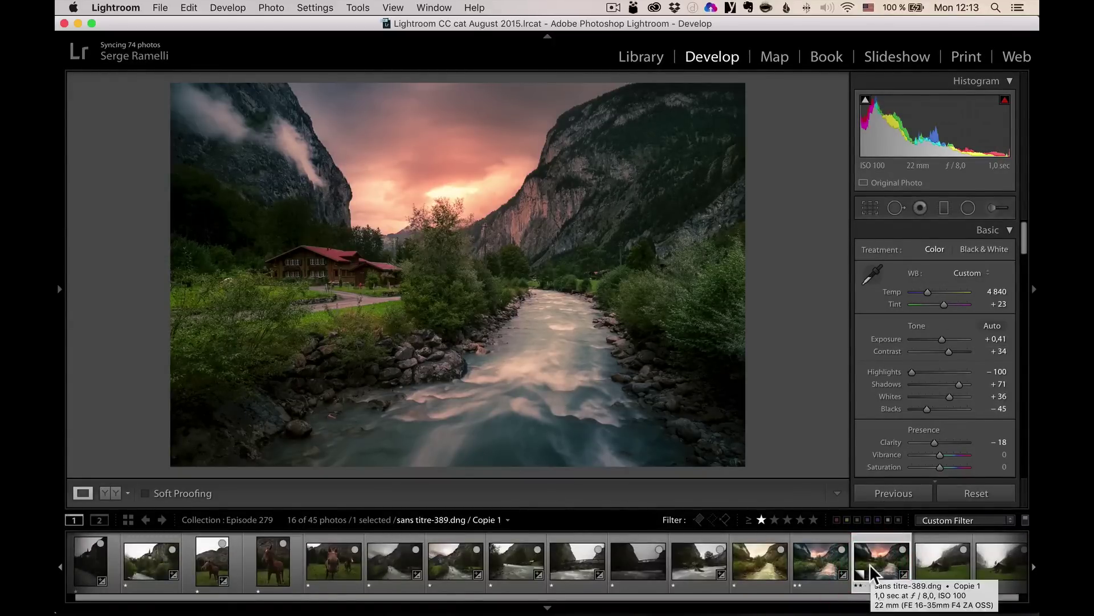
- Compare the history state Réinitialiser les paramètres with the latest Contrast state, ending on the latter
click(60, 289)
mouse_move(68, 365)
mouse_down()
mouse_move(70, 354)
mouse_move(68, 482)
mouse_move(69, 345)
mouse_up()
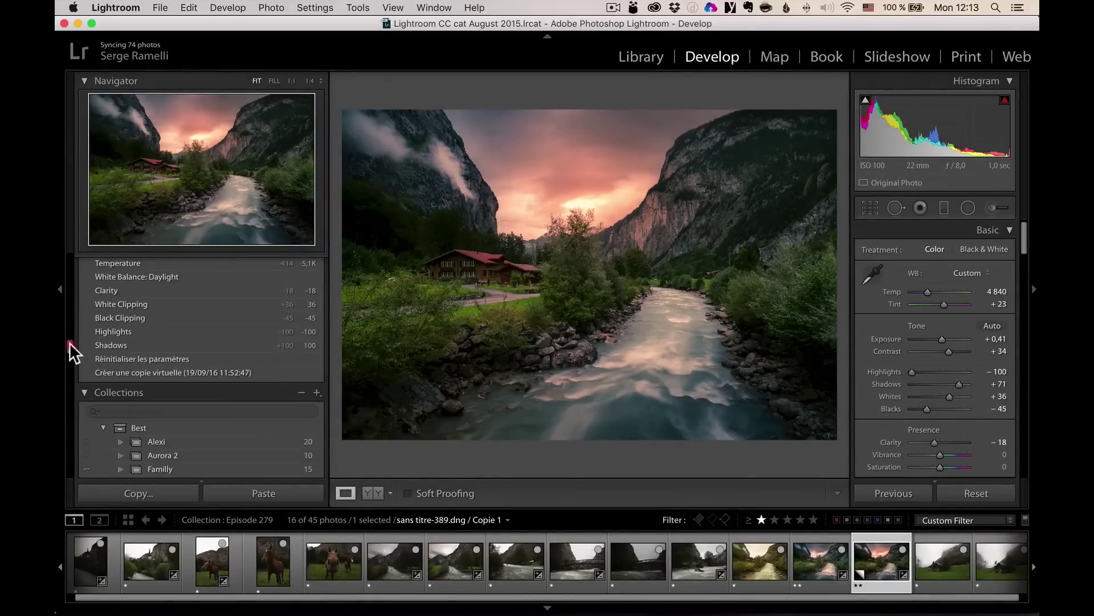
click(178, 359)
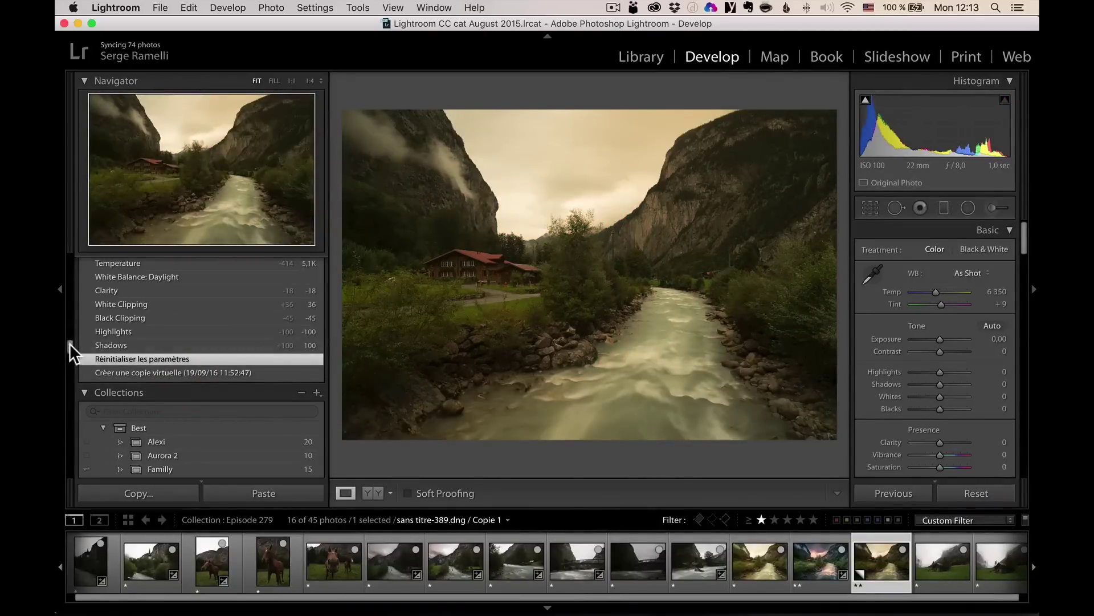
drag(70, 343, 70, 315)
click(117, 336)
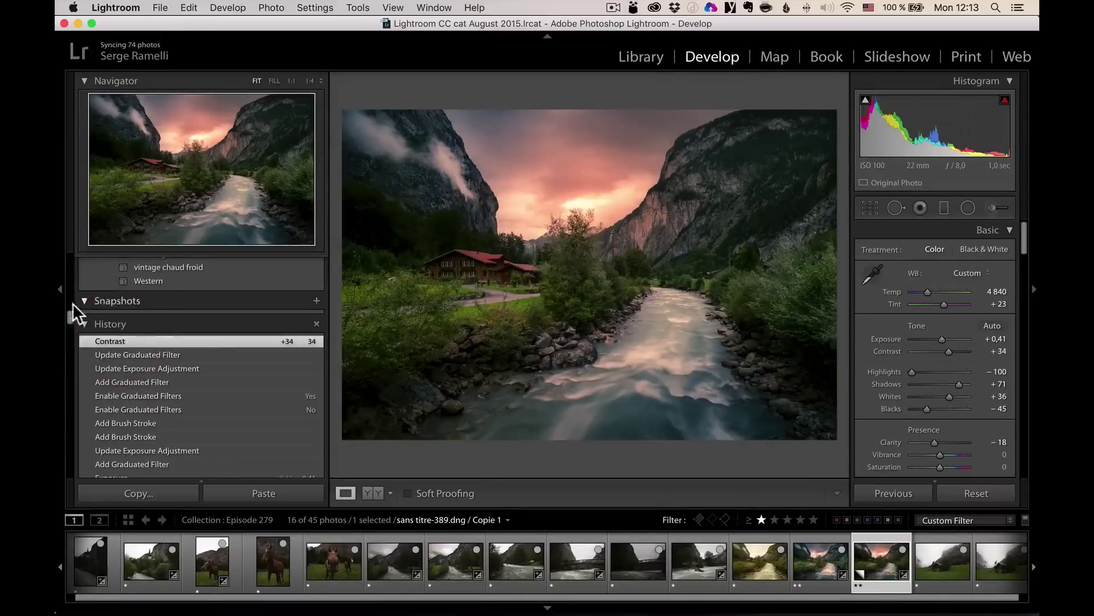
click(60, 287)
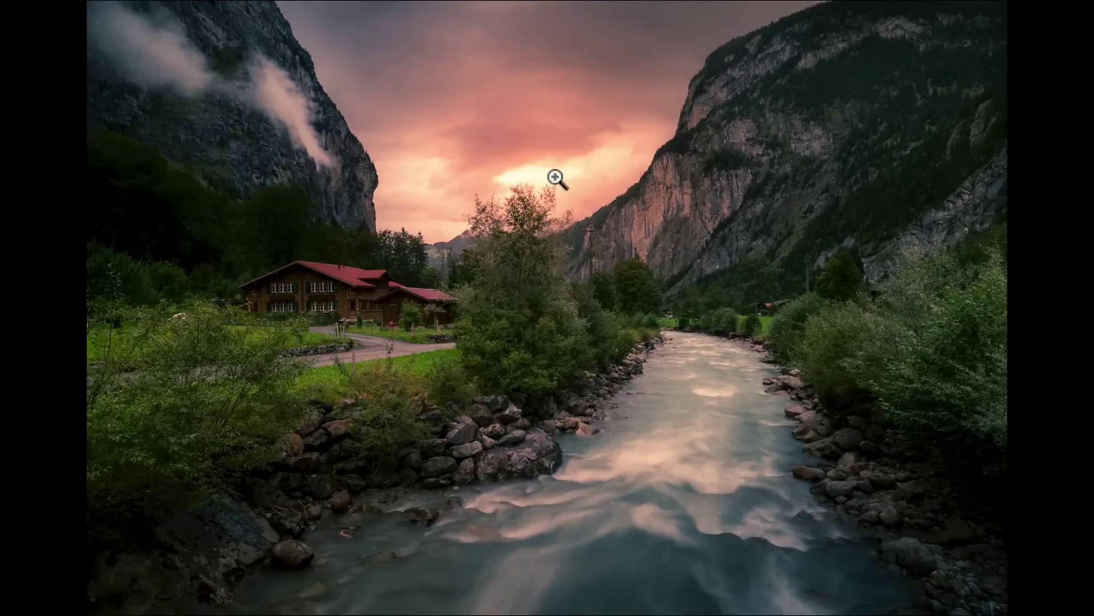
- View the retouched photo full screen and without the surrounding panels, to judge the result
key(shift+Tab)
key(f)
key(shift+Tab)
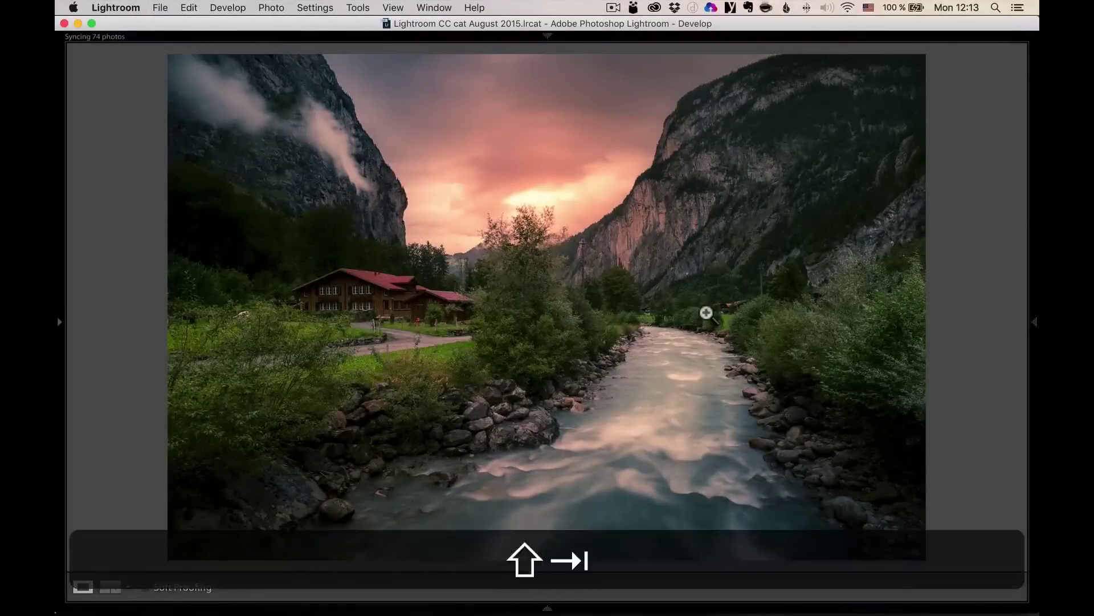
- Soften the split toning by reducing Saturation to 38 for the shadows and 34 for the highlights
drag(1026, 239, 1030, 310)
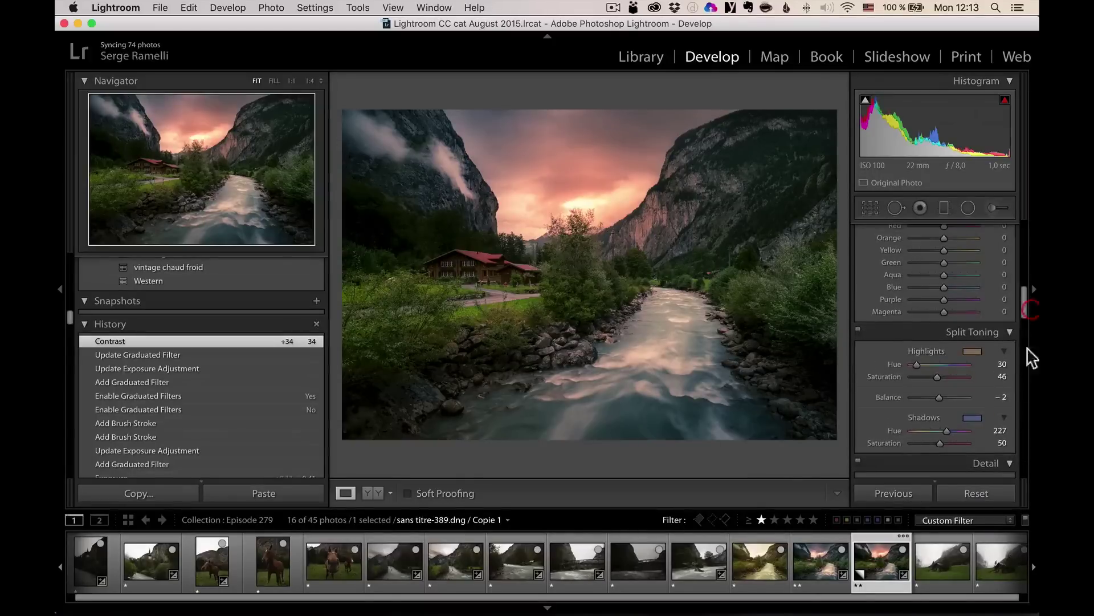
drag(937, 442, 933, 443)
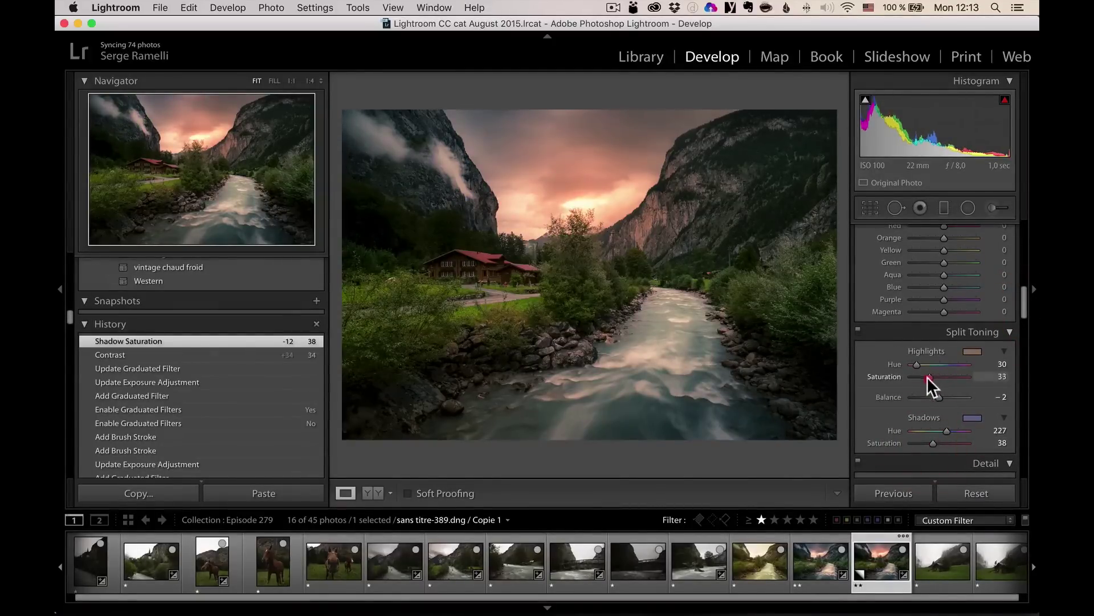
drag(929, 381, 930, 381)
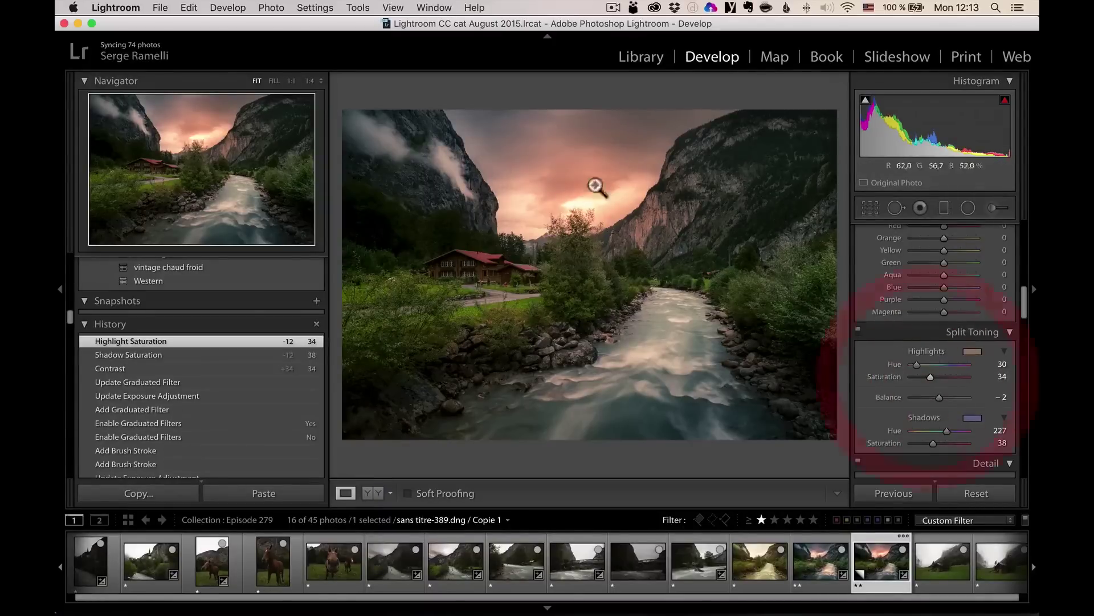
- Lower the Temp of the sky's radial filter to 22 and check the photo full screen
click(968, 209)
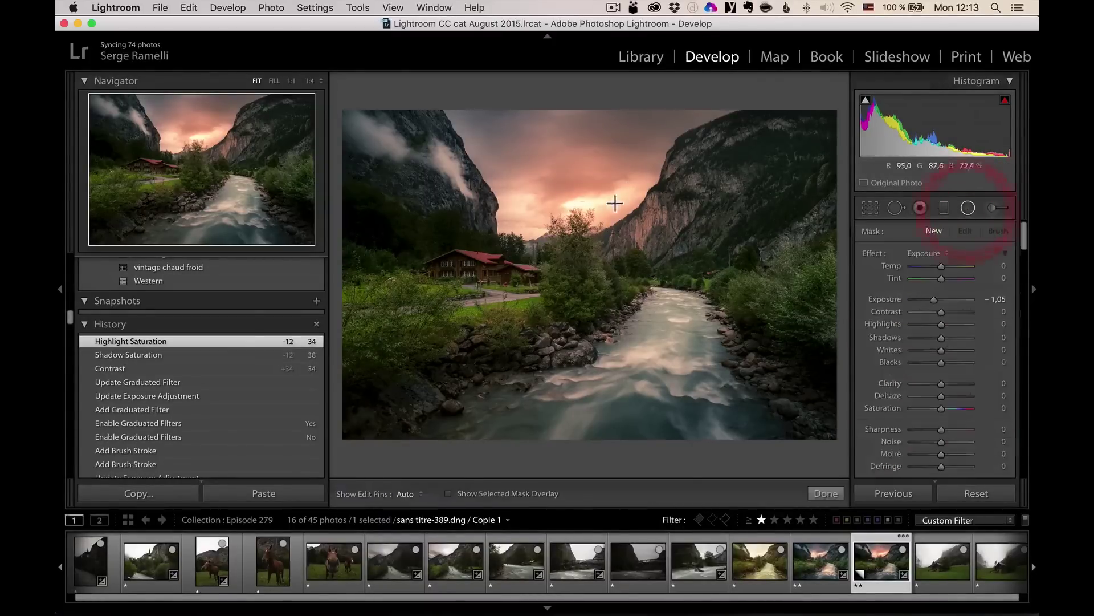
drag(582, 200, 692, 280)
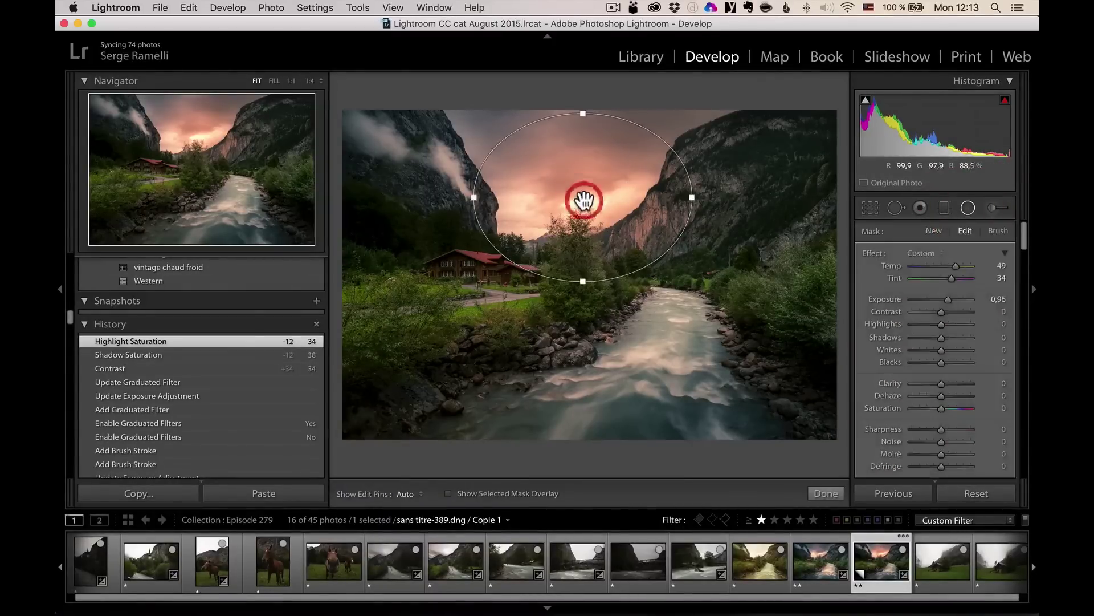
click(947, 267)
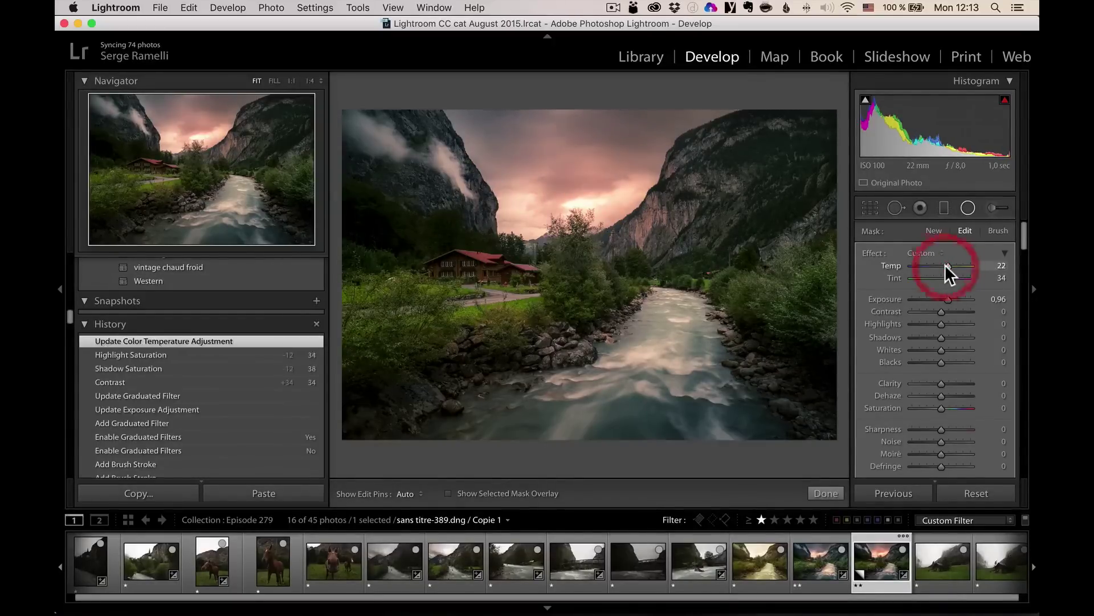
click(835, 489)
key(f)
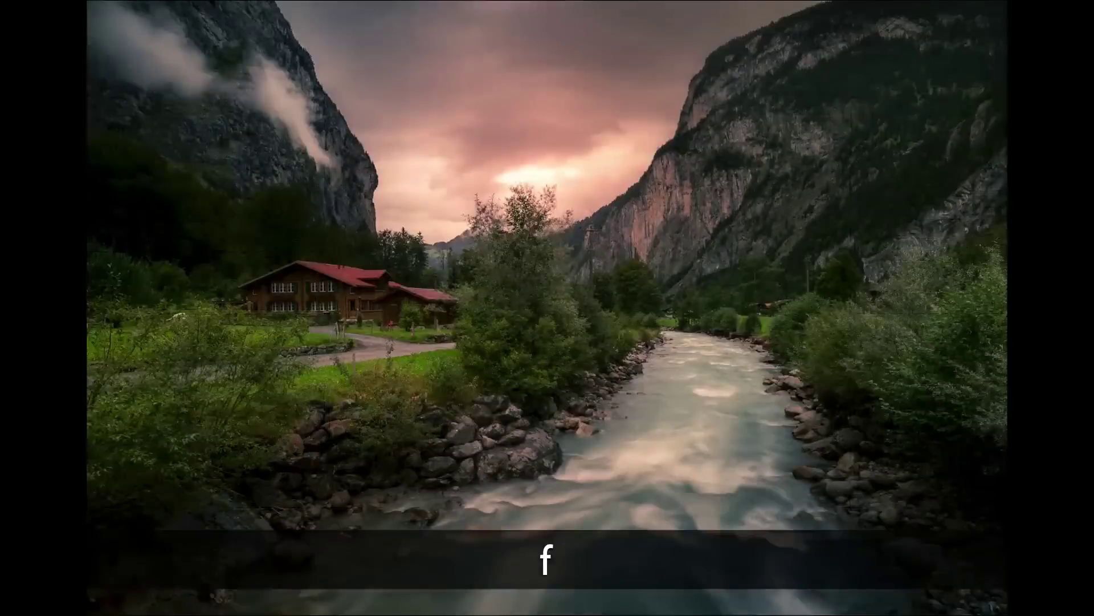
key(f)
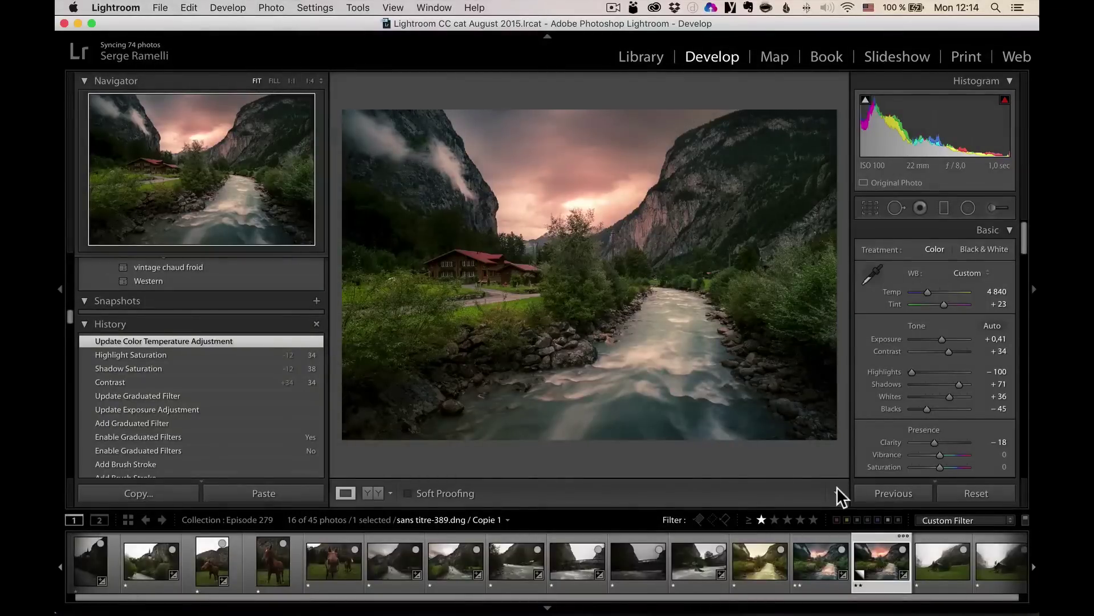
drag(69, 316, 69, 261)
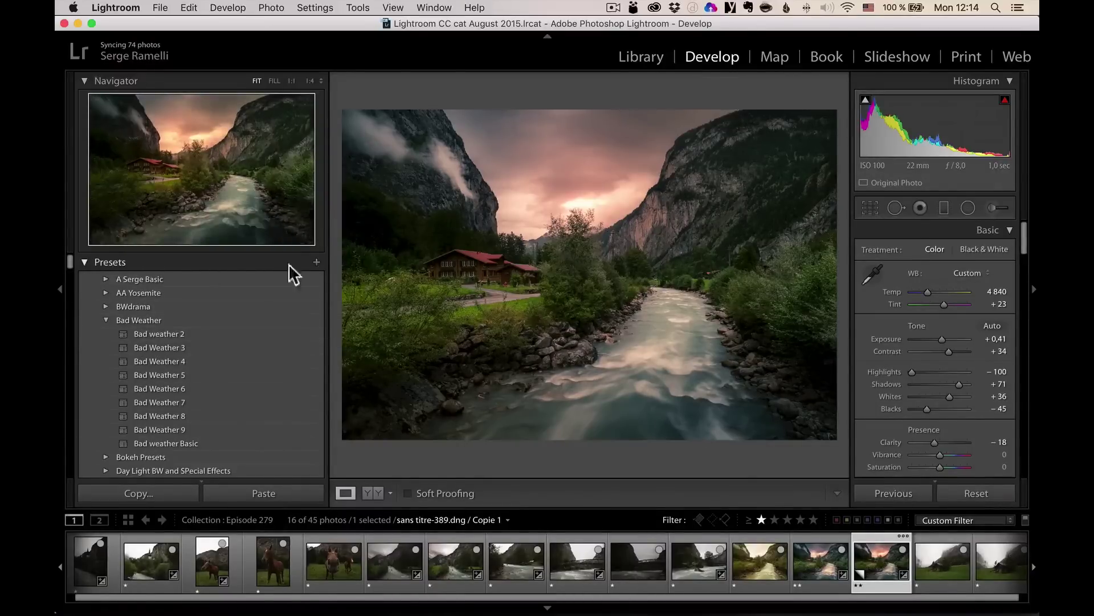
click(315, 262)
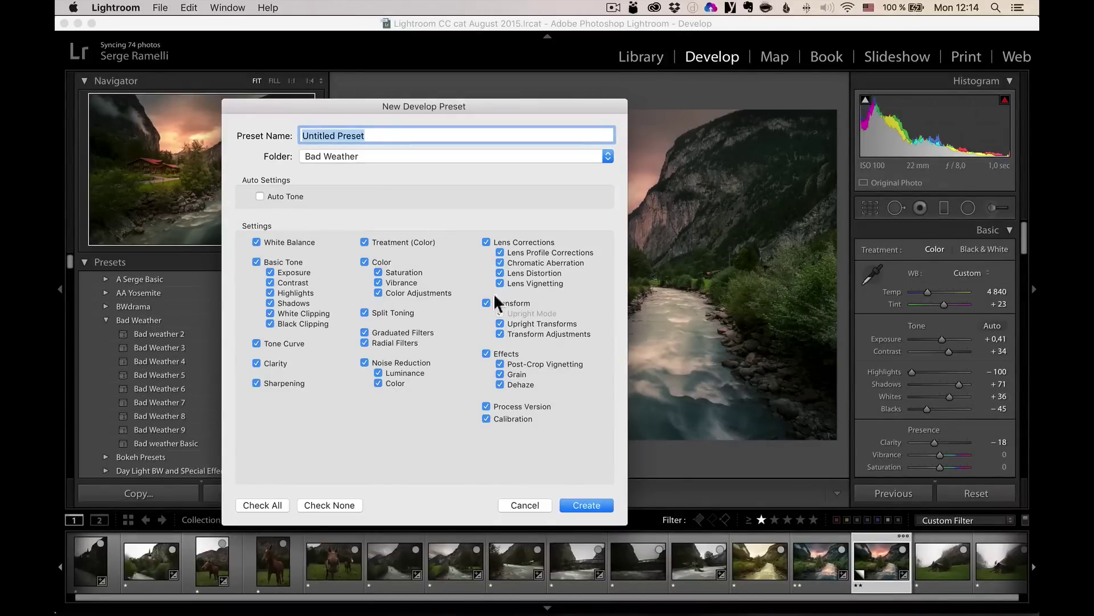
click(542, 507)
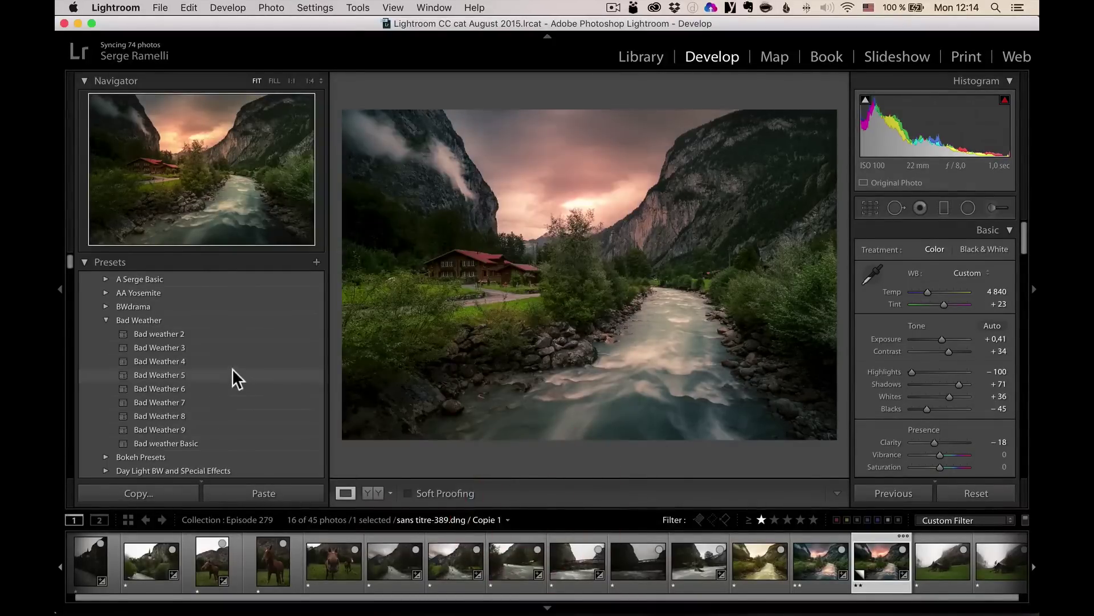
- Open the church photo sans titre-327.dng and apply the Bad Weather 8 preset to it
key(ctrl+p)
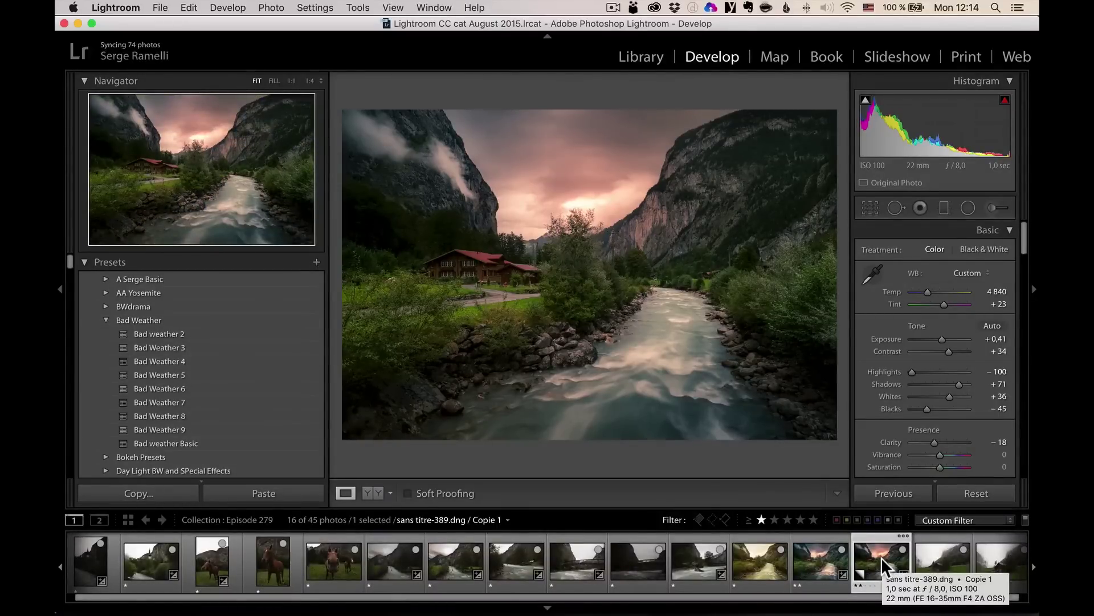
drag(848, 602, 367, 587)
click(157, 566)
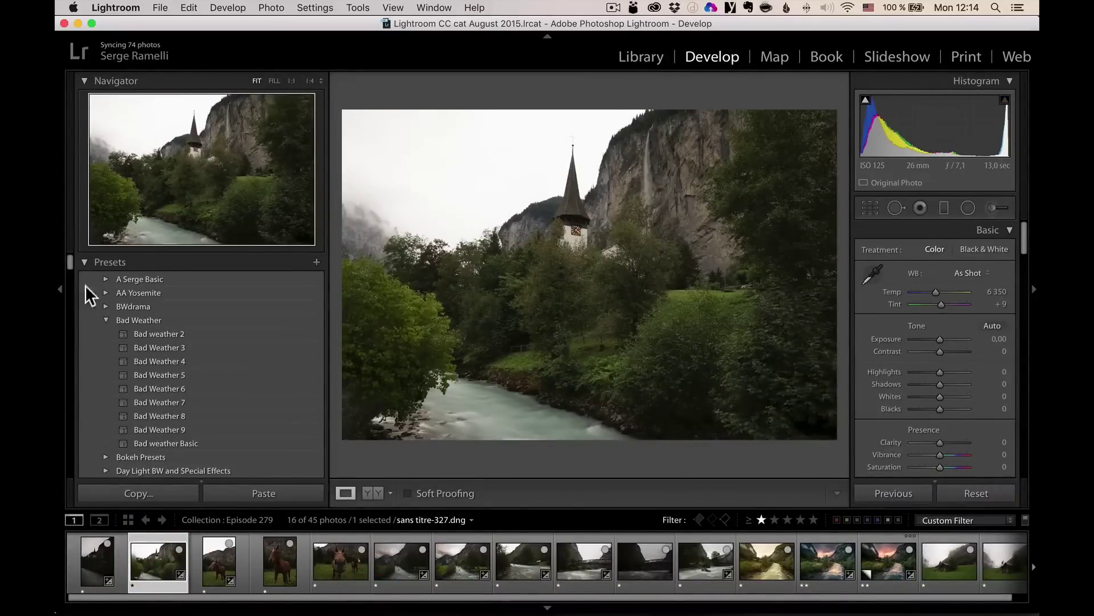
mouse_move(69, 264)
mouse_down()
mouse_move(70, 274)
mouse_move(70, 258)
mouse_up()
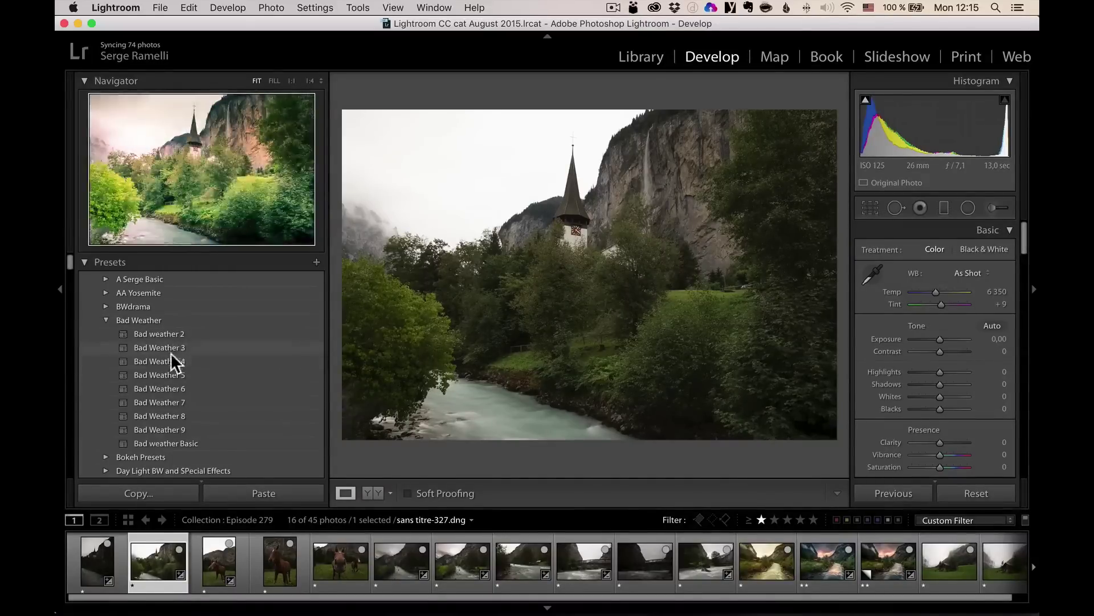
click(159, 410)
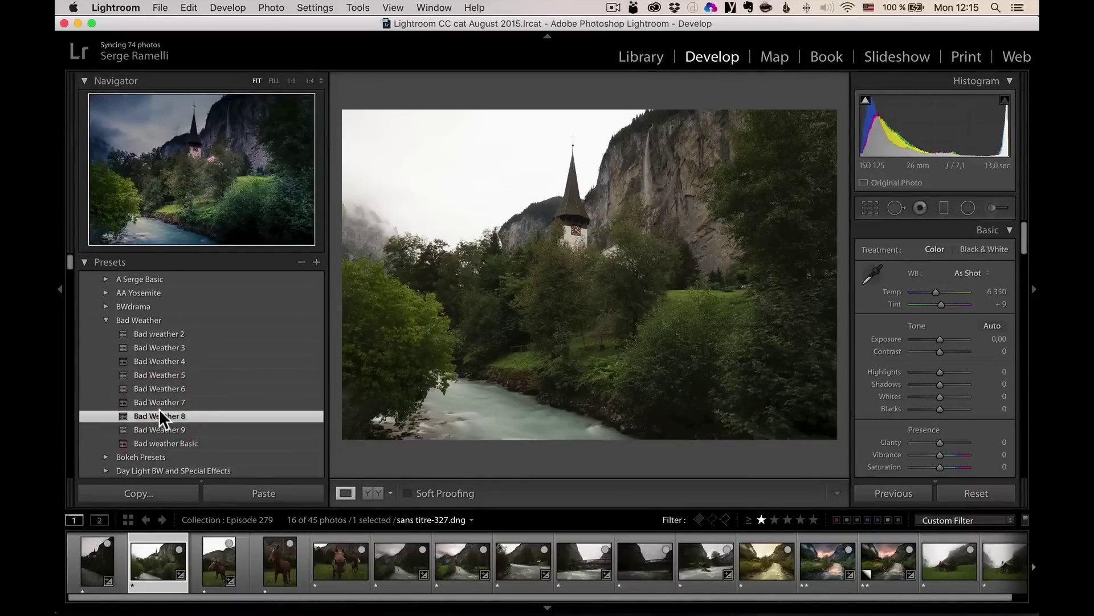
- Delete the graduated filter that covers the sky and cliff in the church photo
click(59, 292)
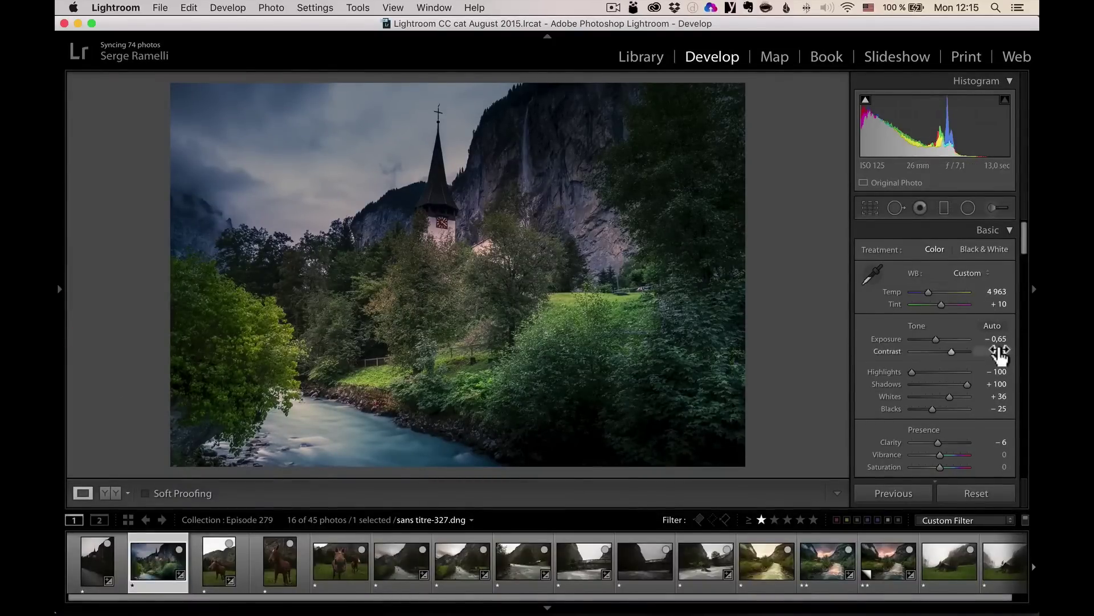
scroll(1000, 353, down, 1)
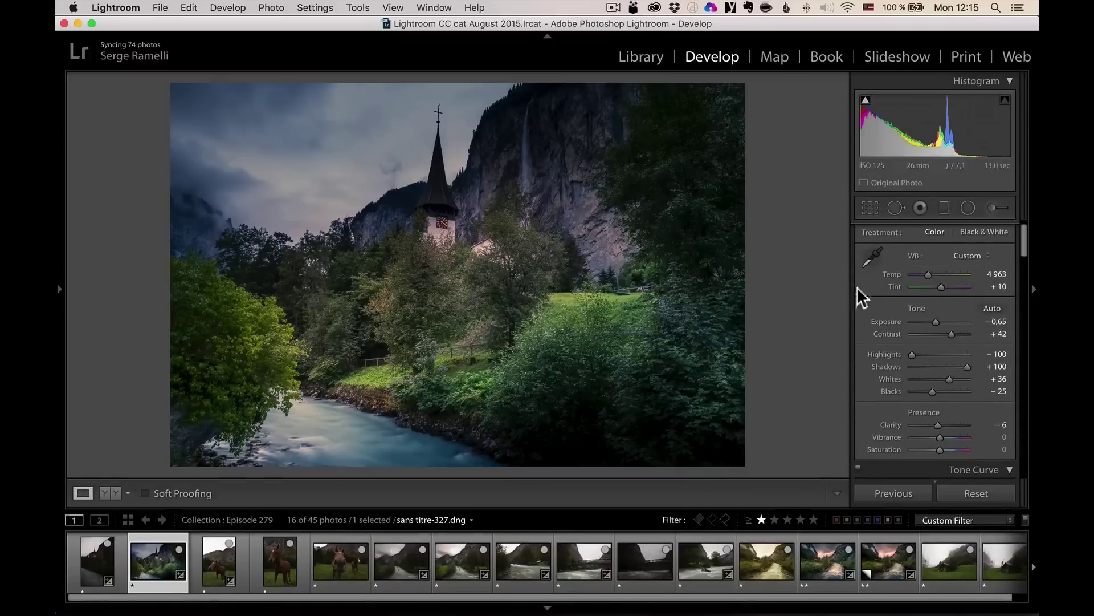
click(894, 208)
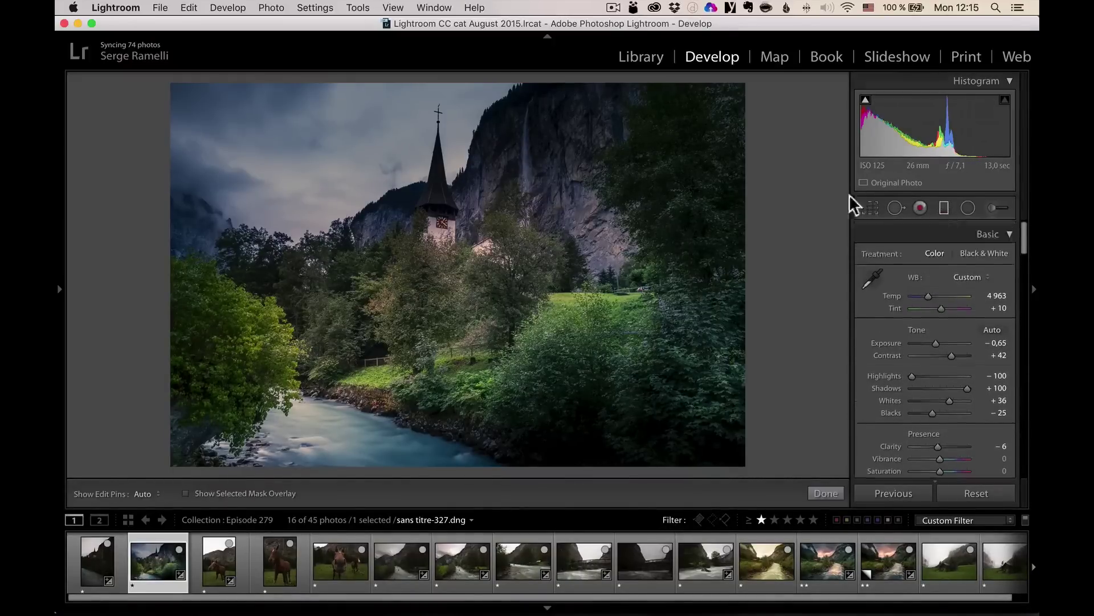
click(524, 234)
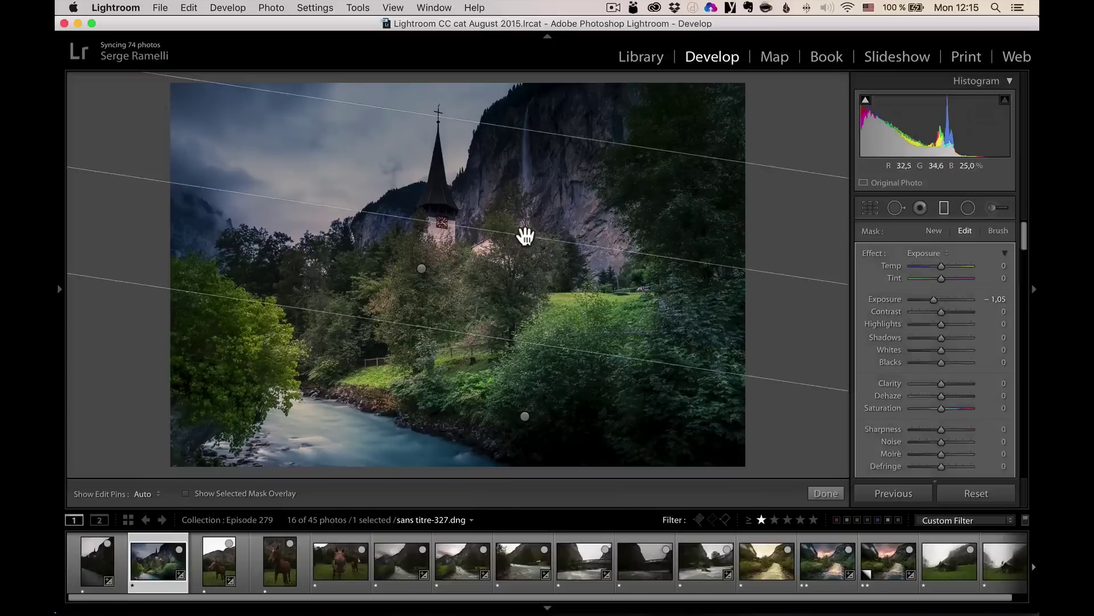
mouse_move(529, 235)
key(BackSpace)
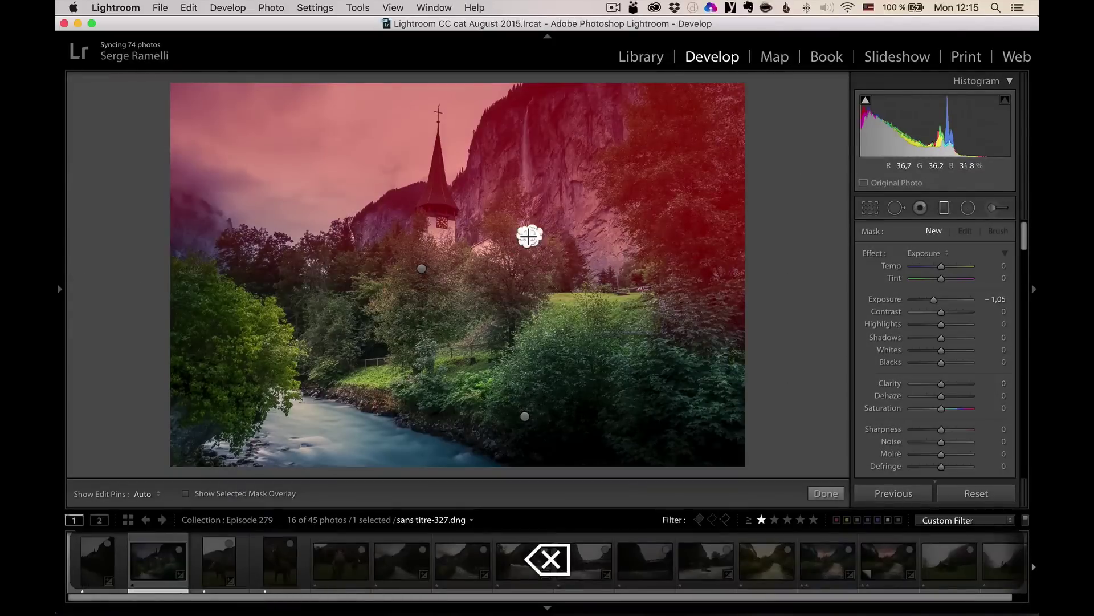
- Restore the deleted sky graduated filter, shift it toward the photo's upper-left corner and widen its gradient
key(super+z)
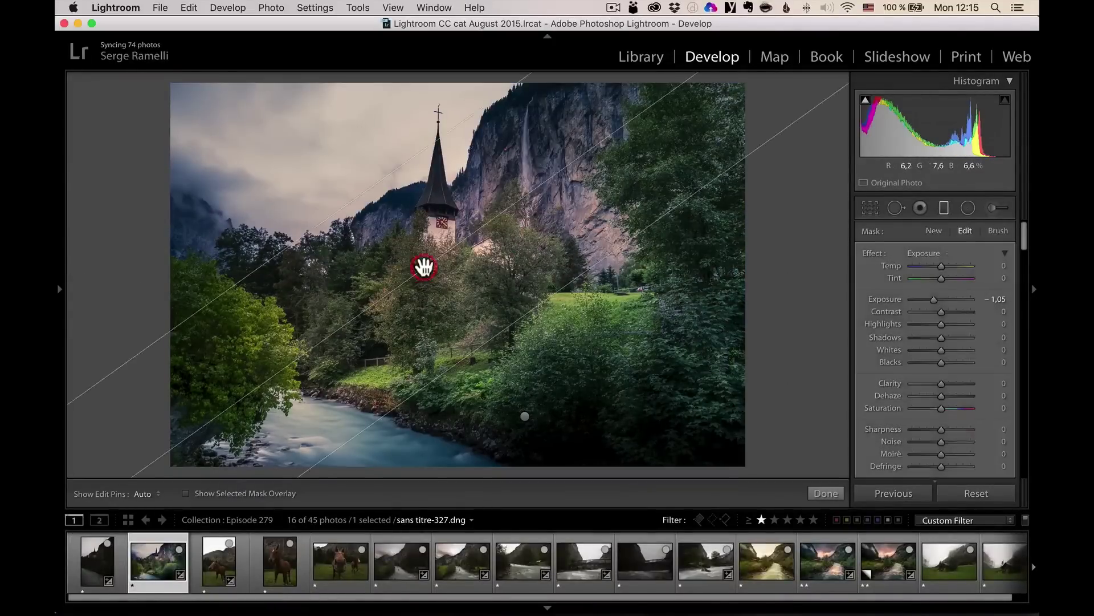
drag(421, 266, 381, 228)
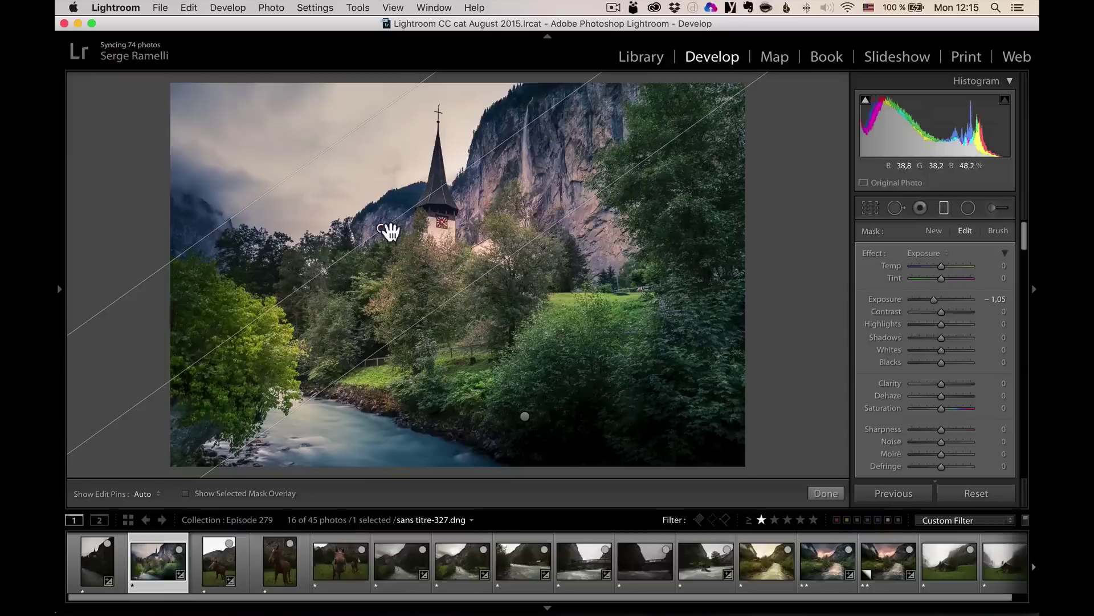
drag(498, 266, 547, 325)
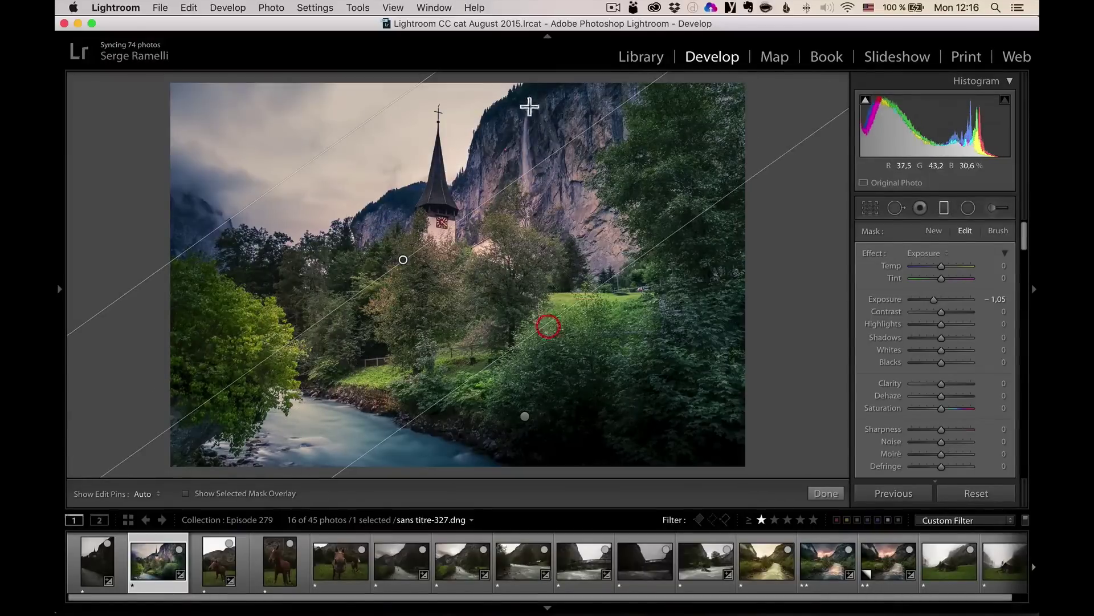
- Erase the sky graduated filter's darkening from the cliff and the mountain beside the church with the filter's brush
click(998, 230)
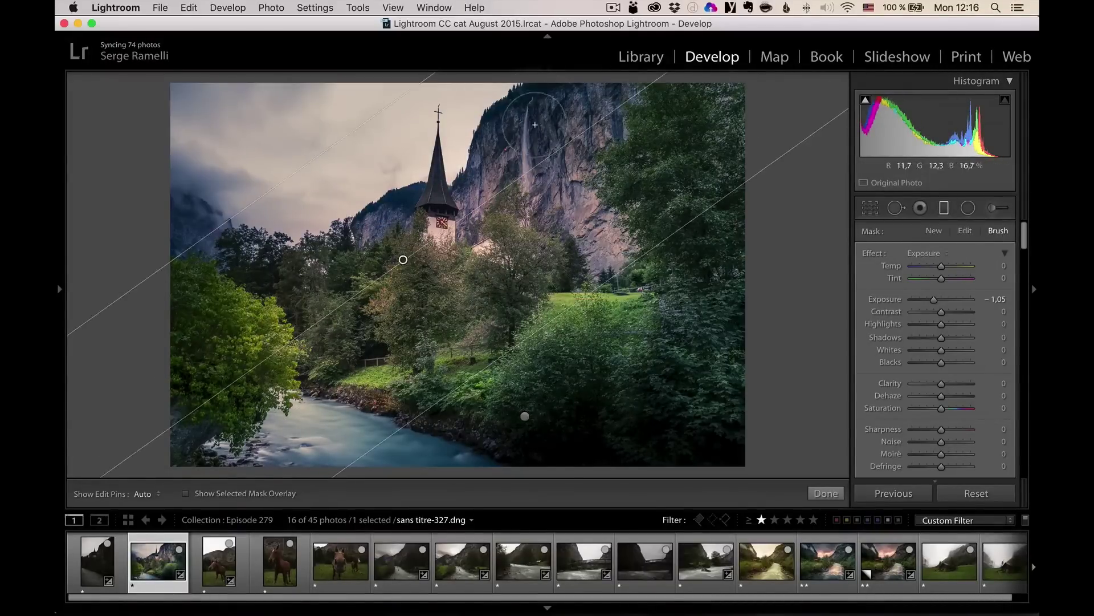
key(alt)
key(h)
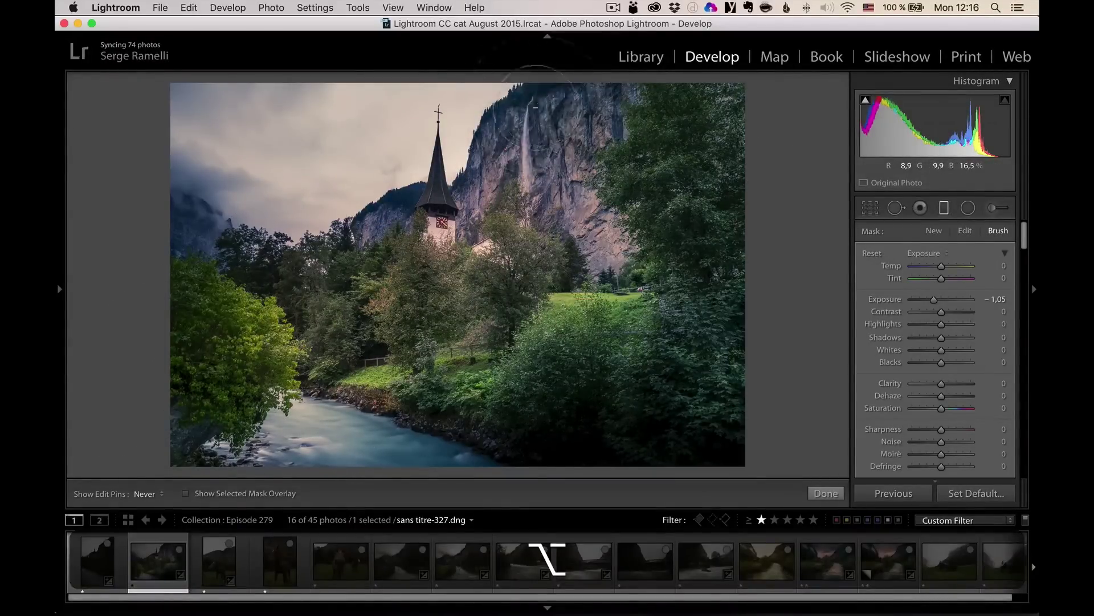
mouse_move(584, 138)
mouse_down()
mouse_move(529, 193)
mouse_move(547, 161)
mouse_up()
mouse_move(383, 250)
mouse_down()
mouse_move(399, 233)
mouse_move(373, 242)
mouse_up()
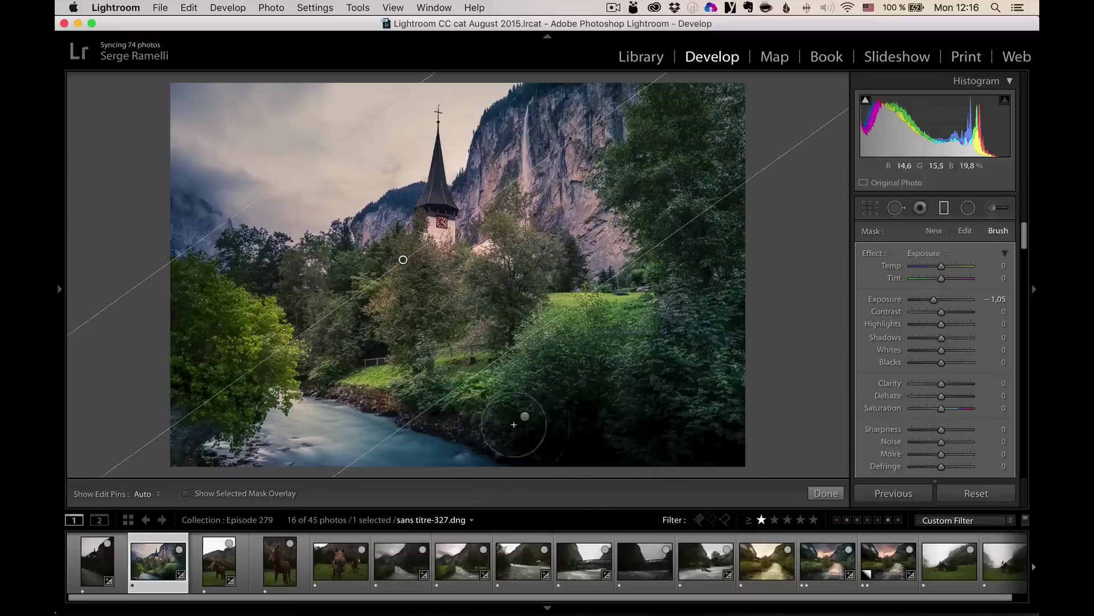
- Move the lower graduated filter slightly down toward the photo's bottom edge and finish the filter editing
click(525, 416)
drag(526, 431, 529, 432)
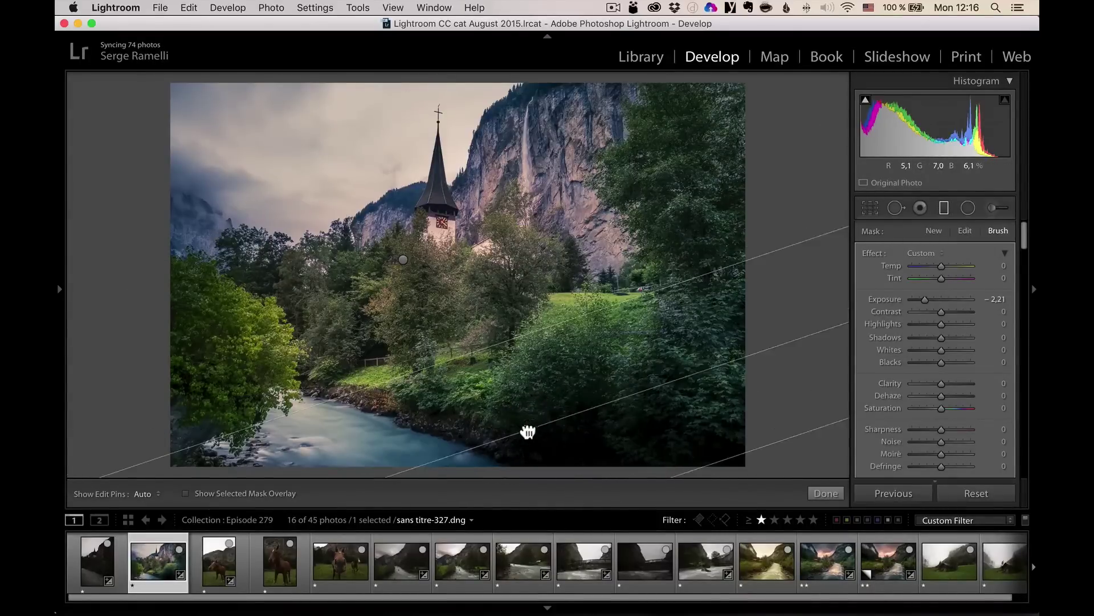
click(828, 493)
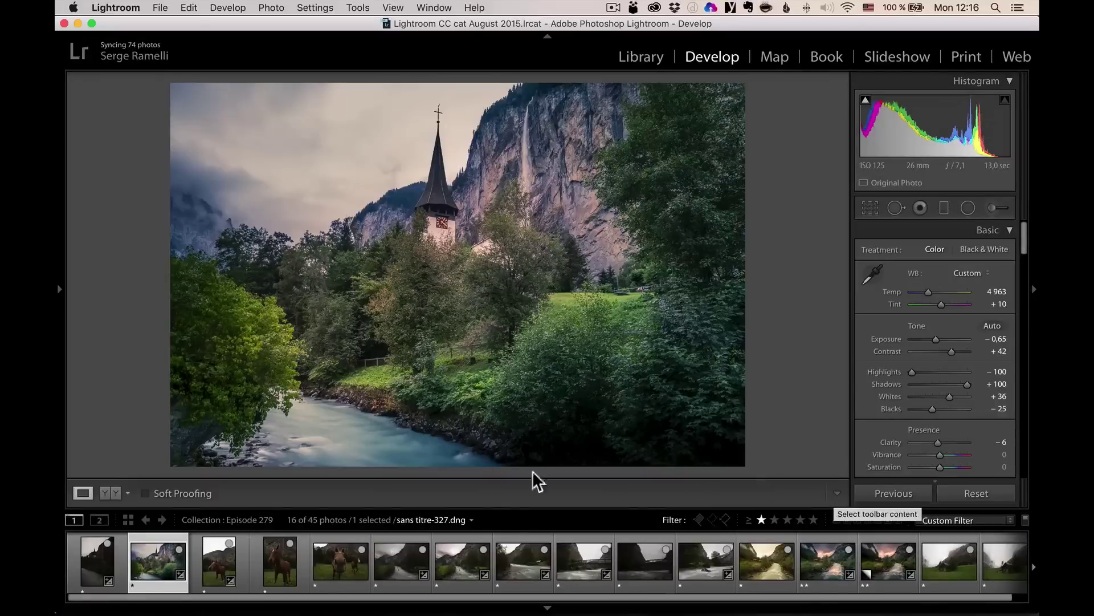
- Open the river photo sans titre-367.dng and apply the Bad weather Basic preset to it
click(397, 566)
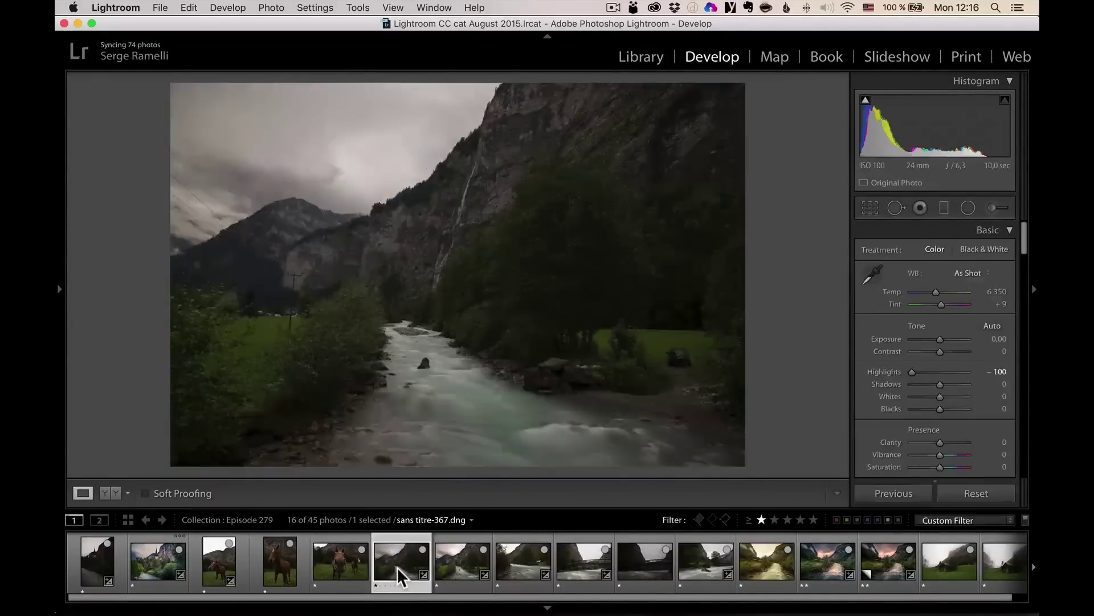
click(60, 290)
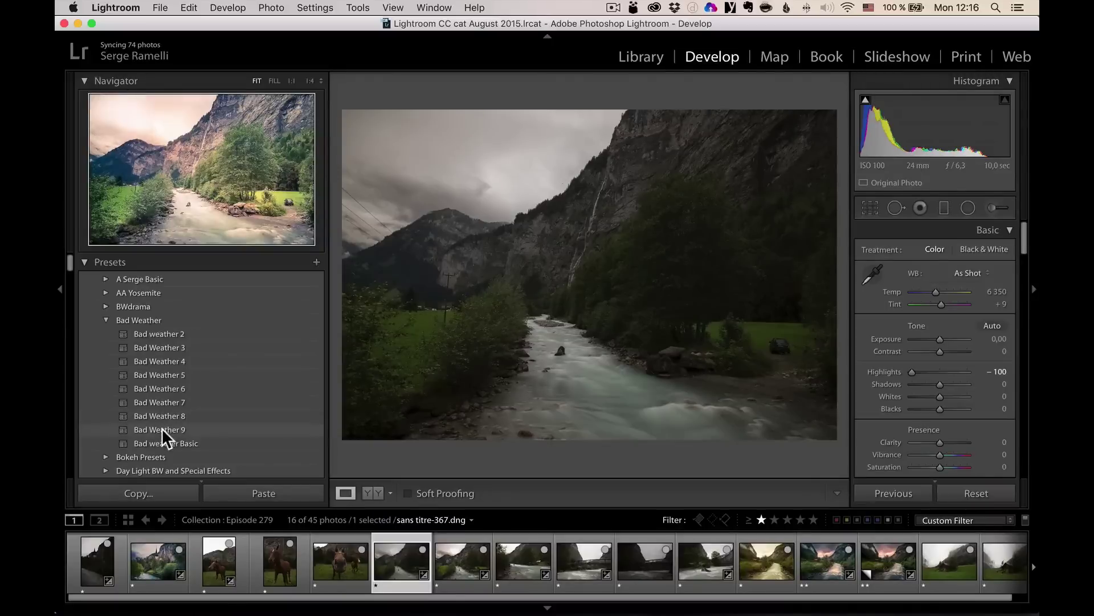
click(162, 443)
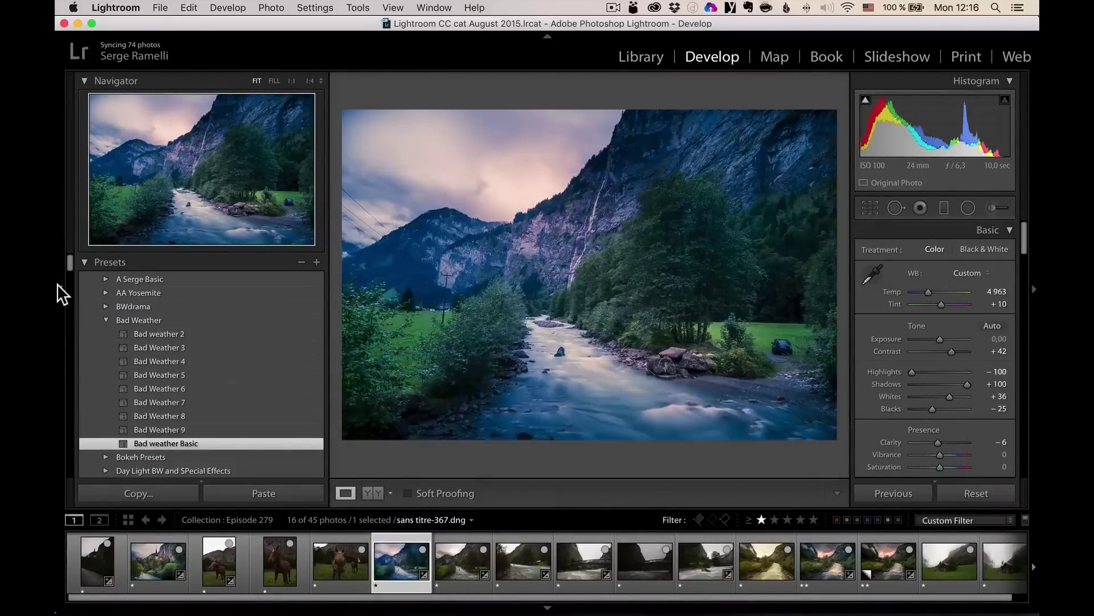
key(t)
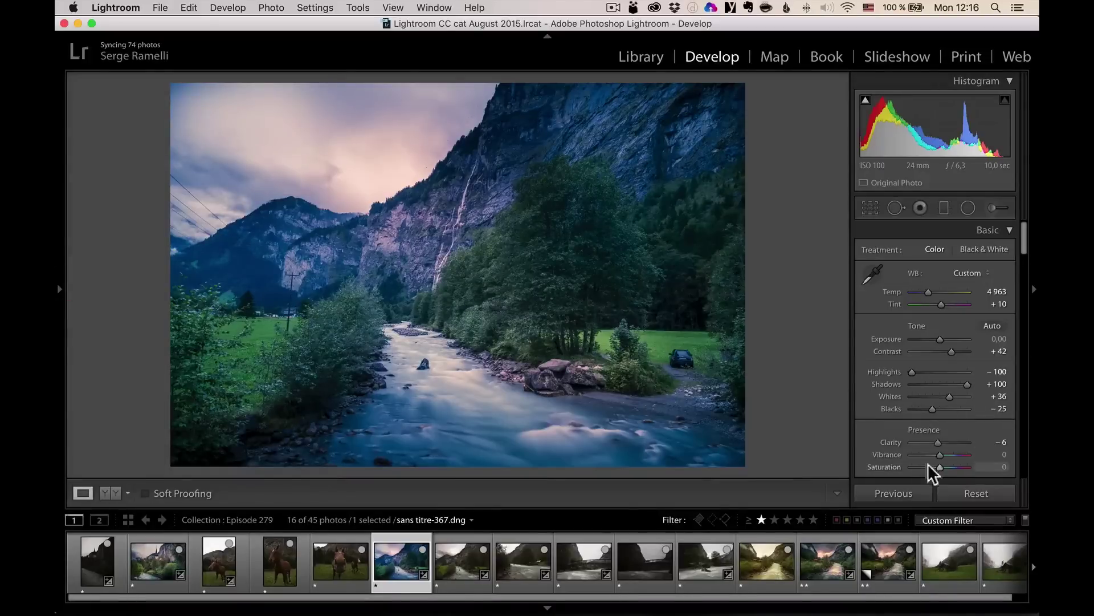
- Warm the river photo by setting Temp to 5704 and the split toning shadows' Saturation to 44
drag(928, 291, 932, 292)
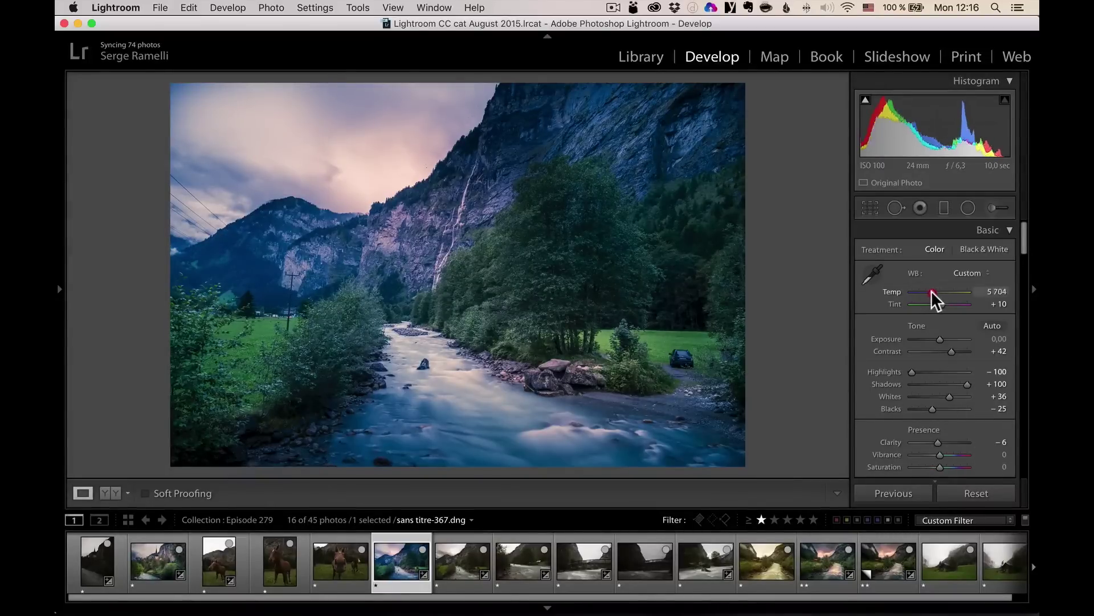
drag(1023, 245, 1021, 311)
drag(952, 414, 932, 412)
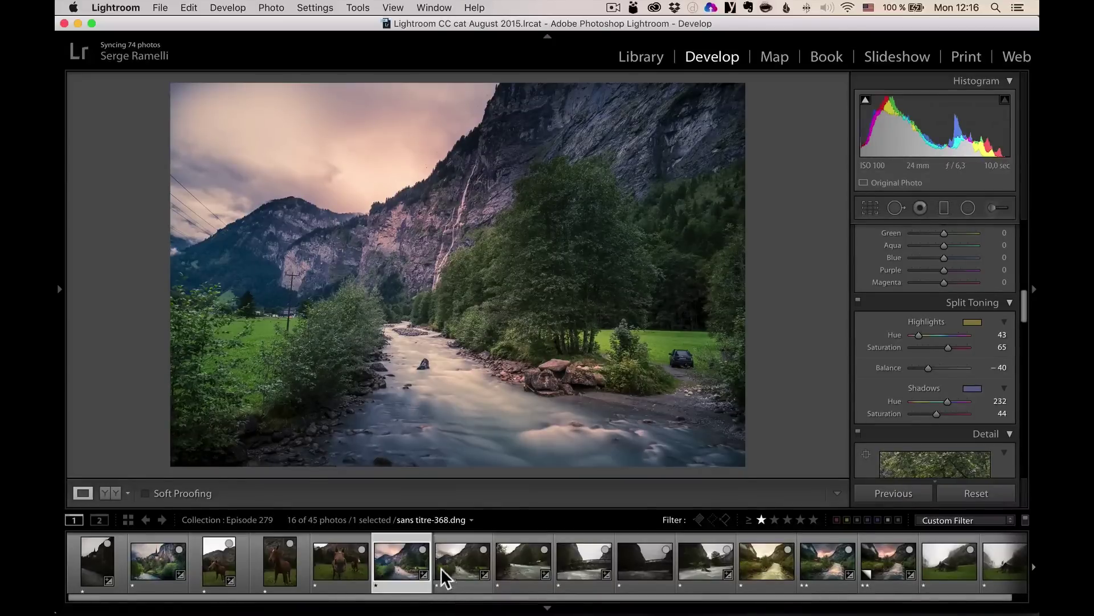
- Open the river photo sans titre-374.dng, apply the Bad Weather 3 preset and compare it with the original
click(528, 560)
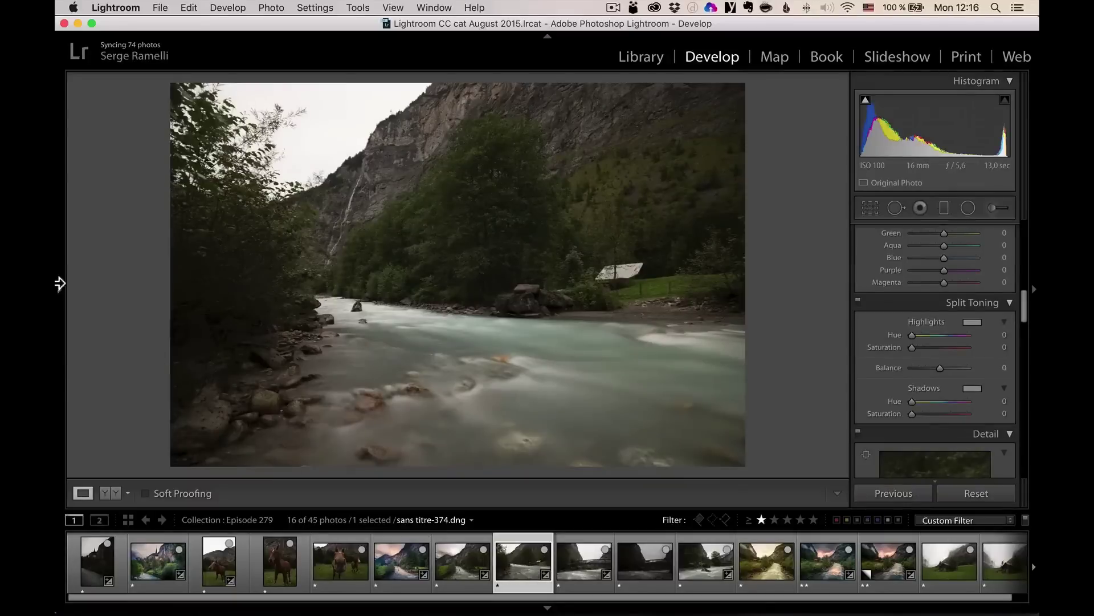
click(59, 289)
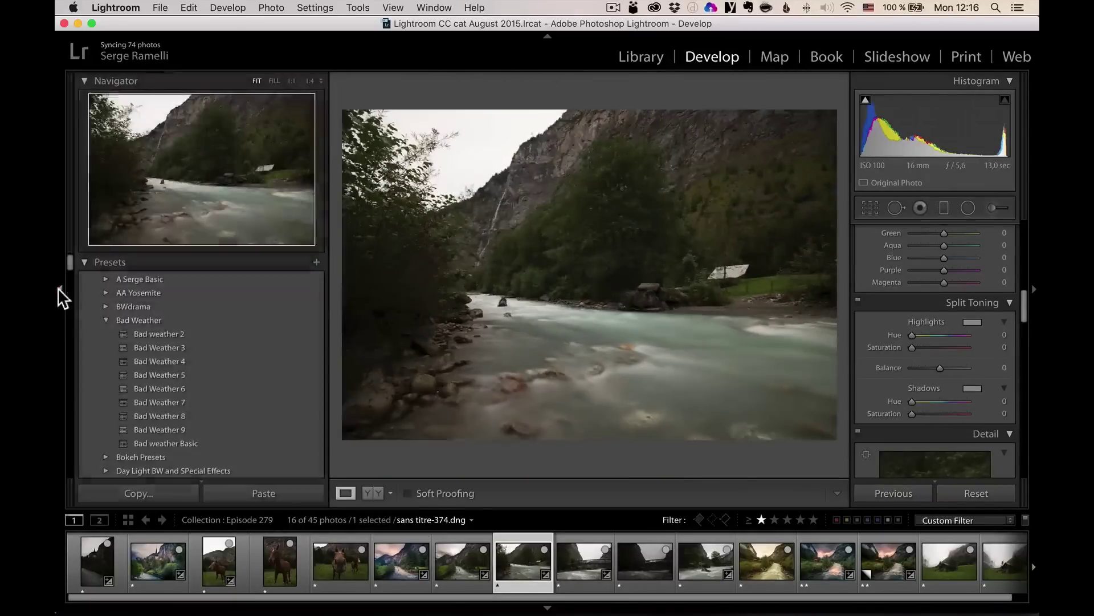
click(156, 348)
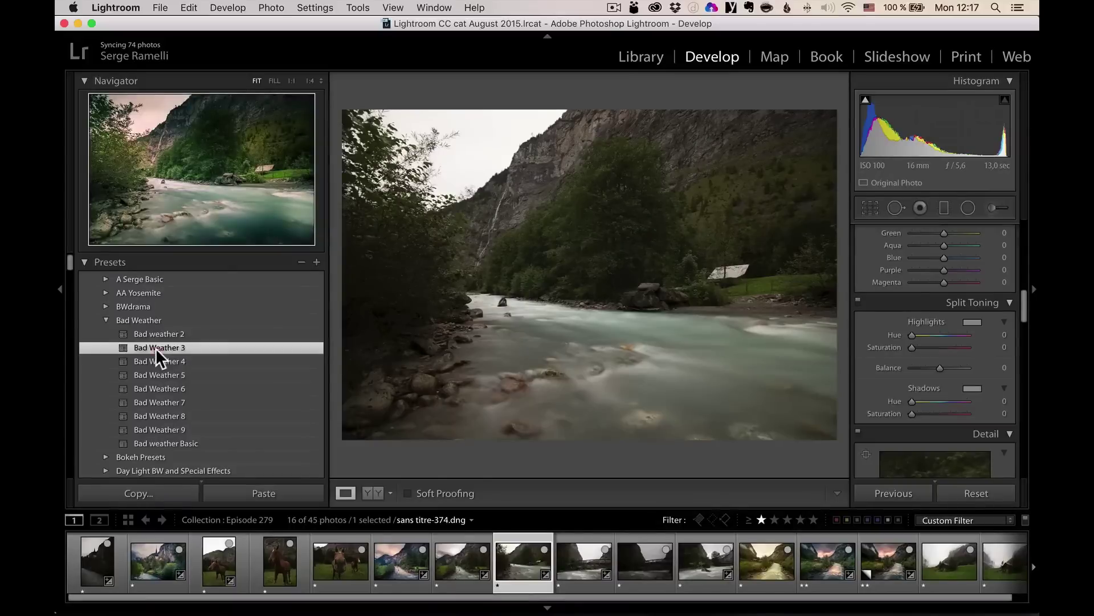
click(63, 287)
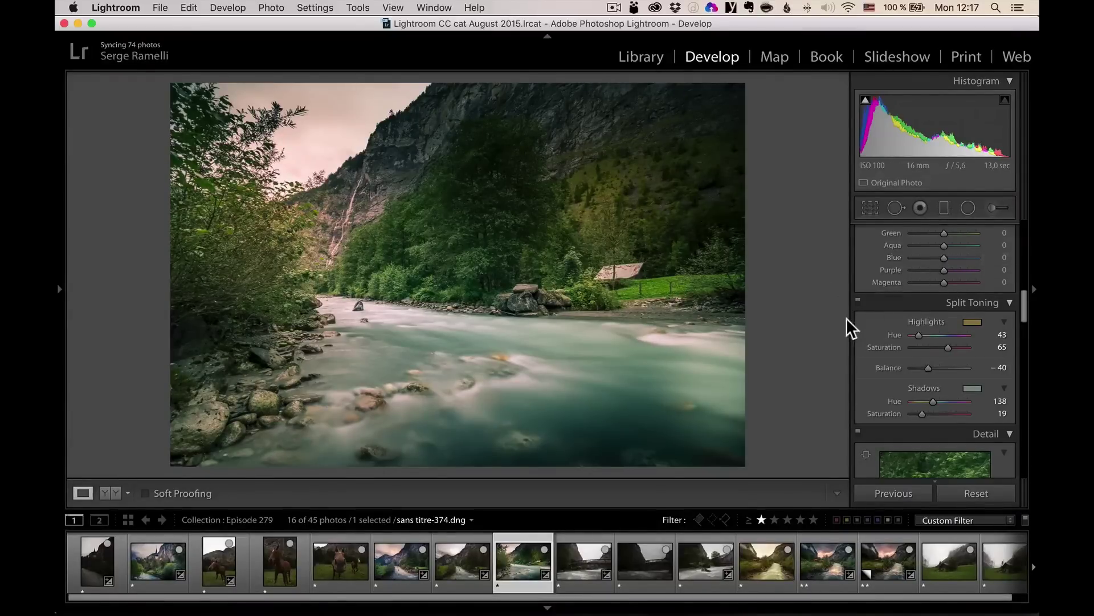
key(backslash)
key(backslash)
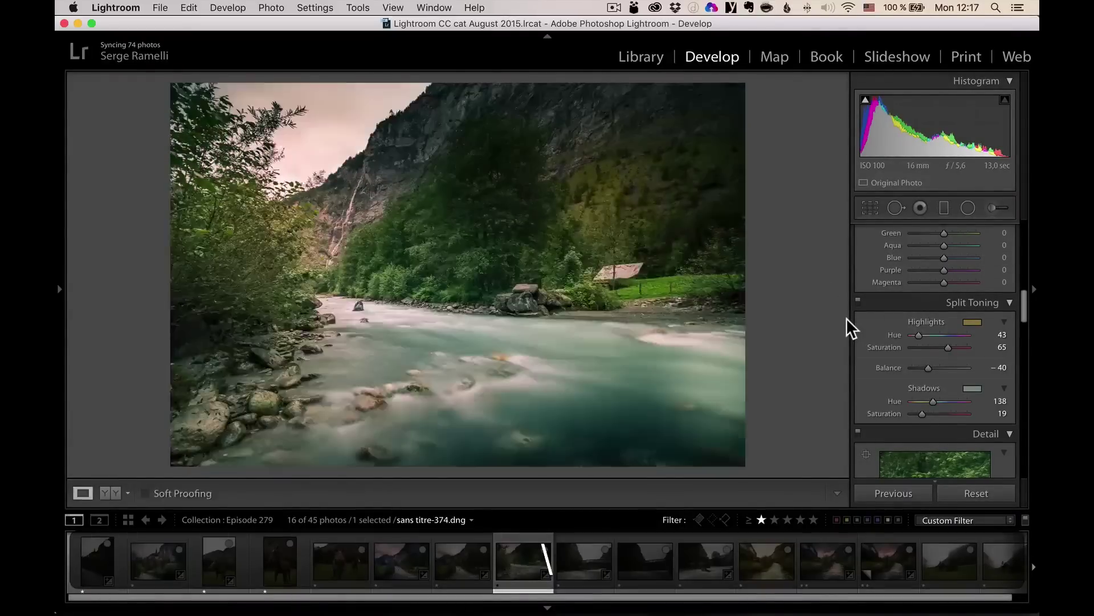
key(backslash)
key(backslash)
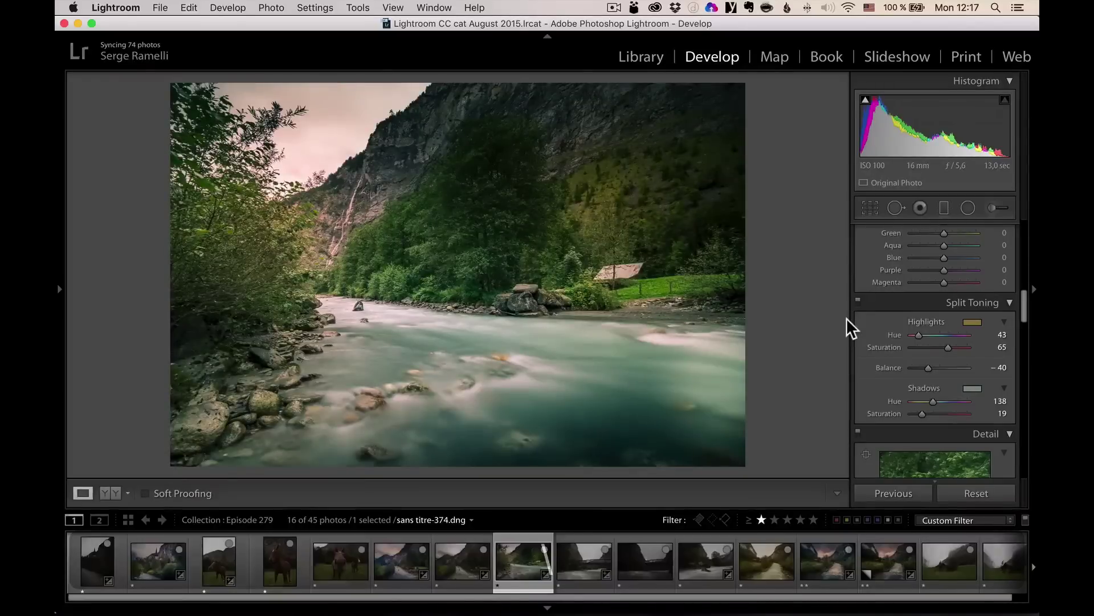
- Tilt and move the upper graduated filter onto the sky beside the cliff, and raise the lower filter slightly over the river
click(945, 206)
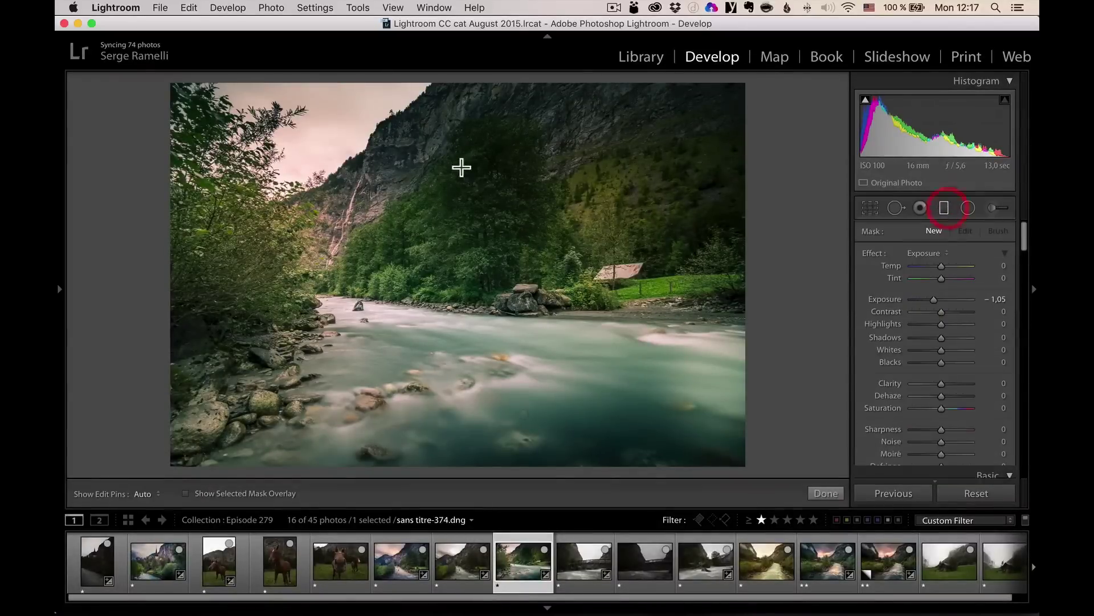
drag(476, 221, 478, 215)
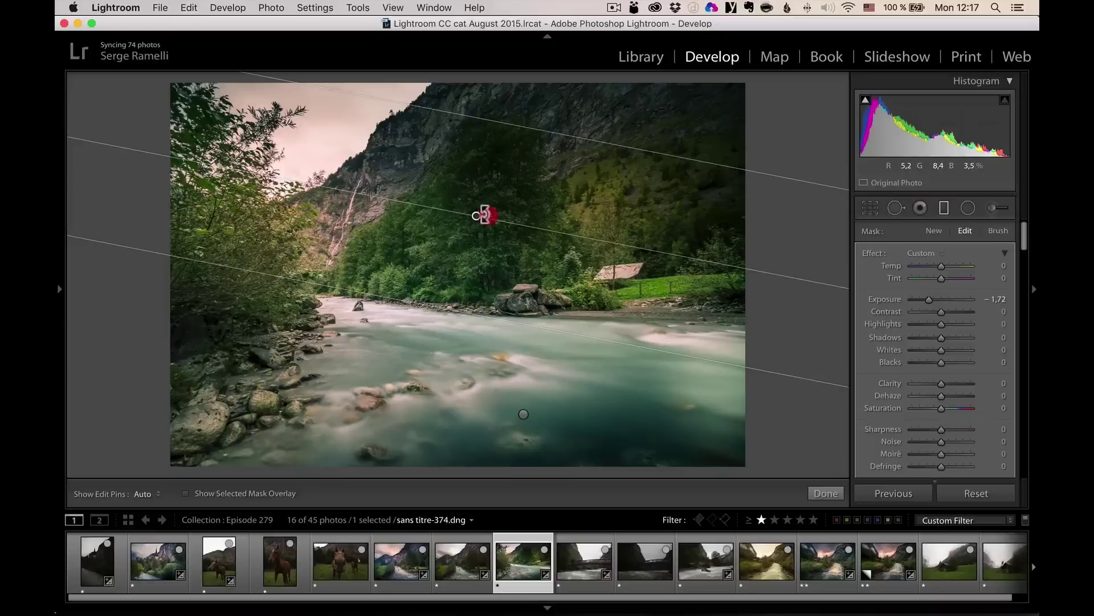
drag(486, 212, 394, 142)
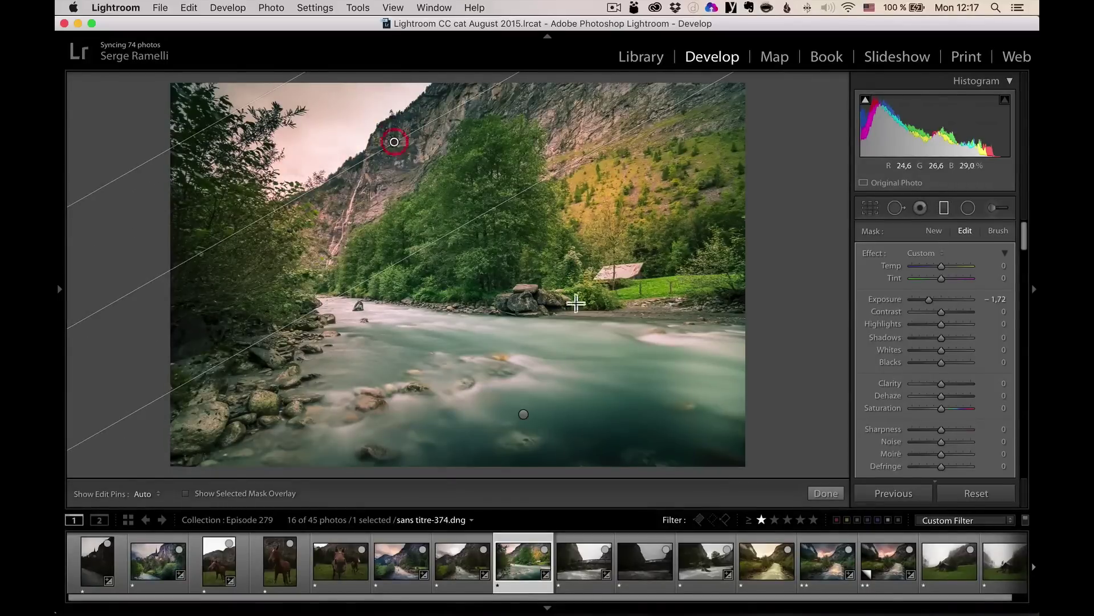
click(524, 414)
drag(525, 414, 514, 388)
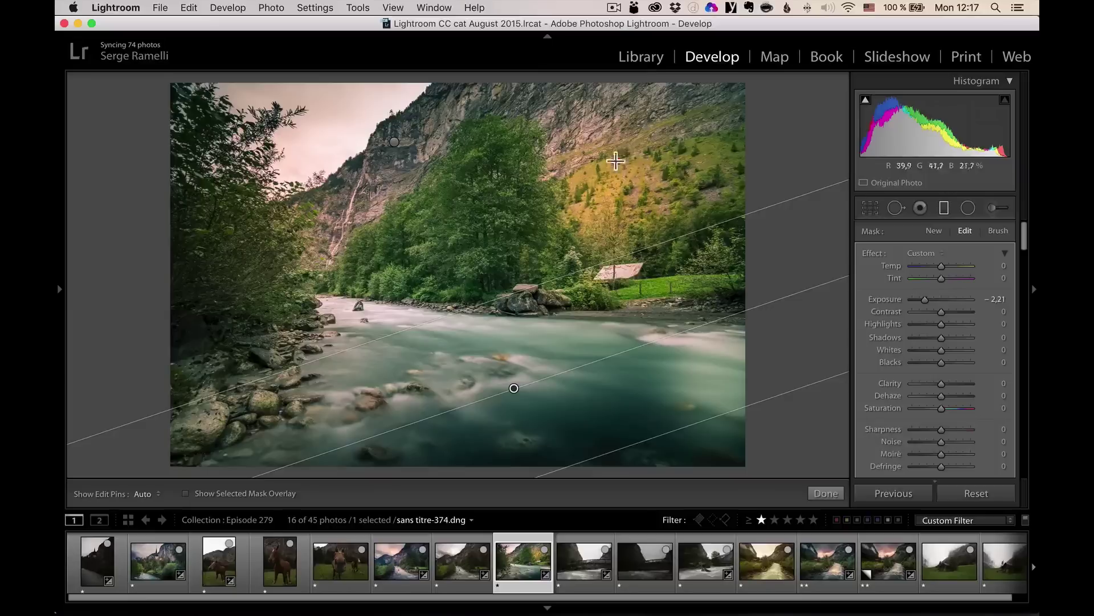
- Add a graduated filter over the hillside, widen its gradient and shift it out toward the photo's upper-right corner
drag(528, 238, 623, 153)
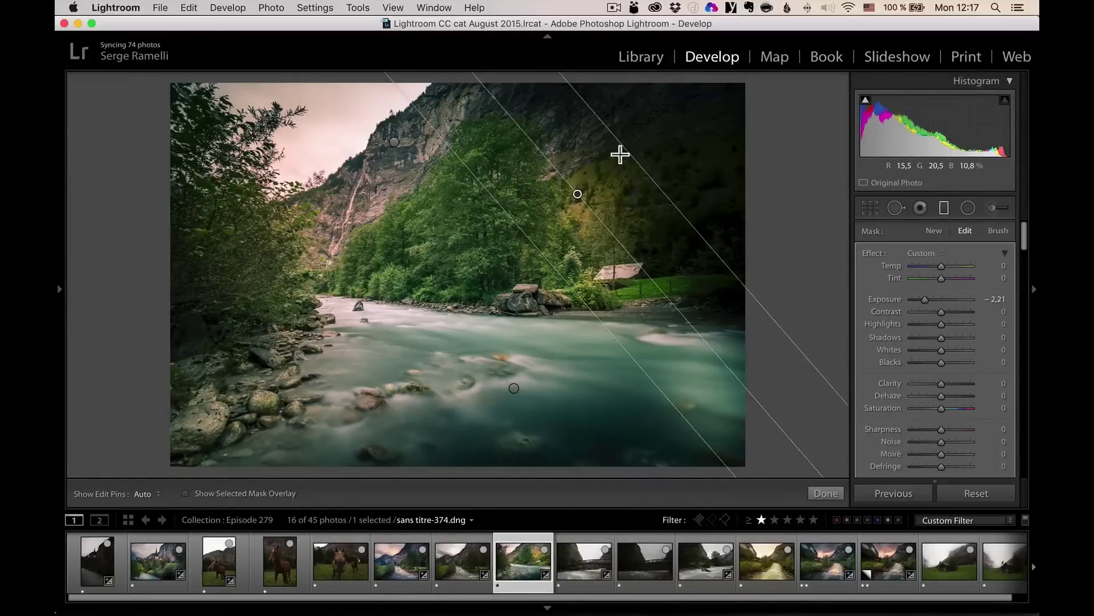
click(412, 323)
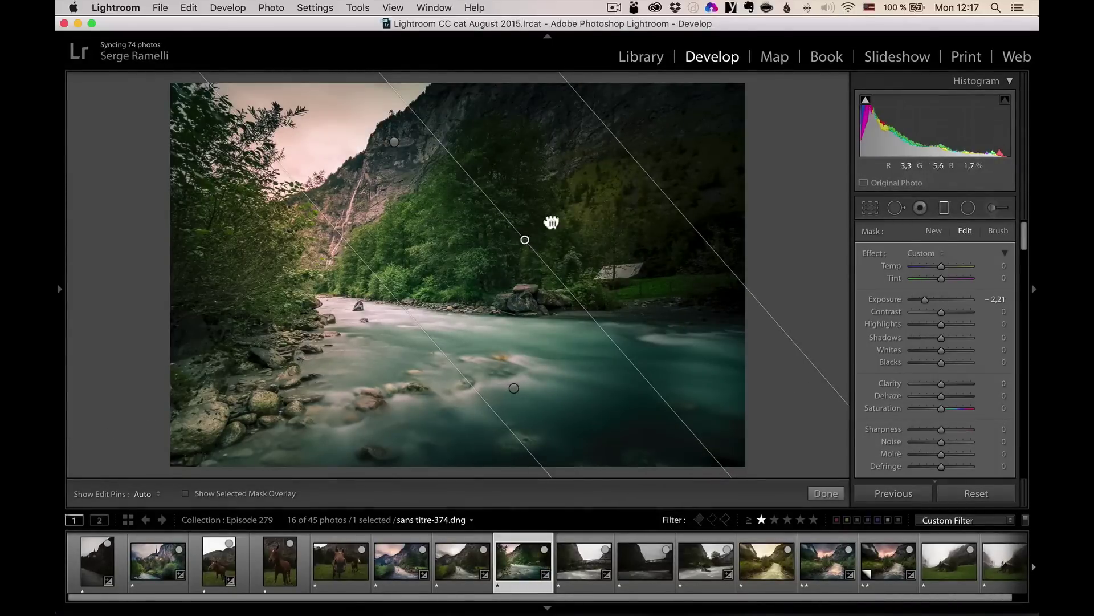
click(622, 162)
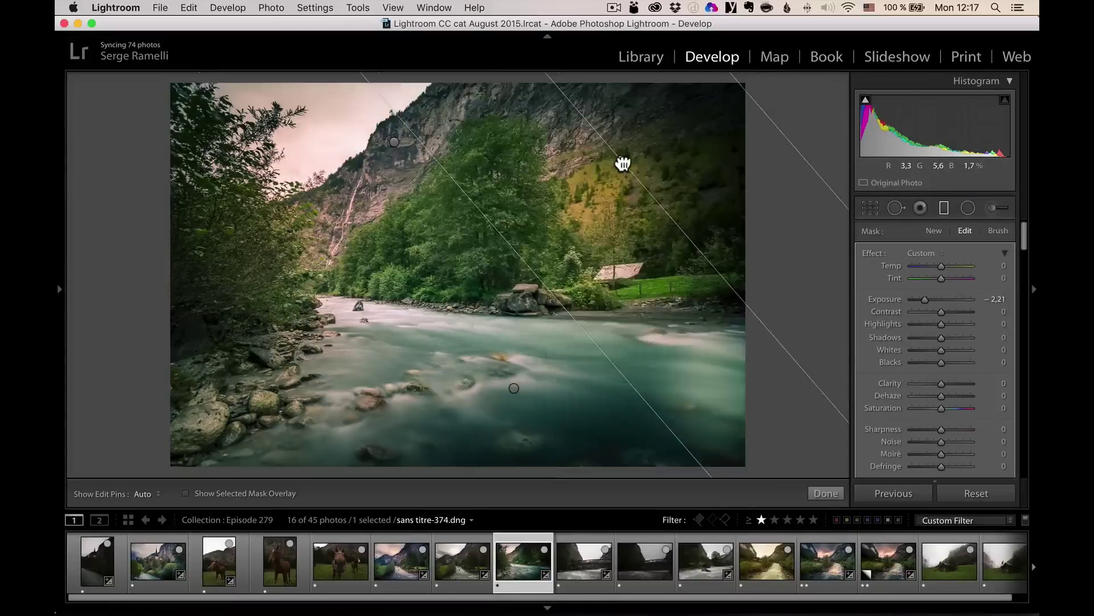
drag(653, 151, 687, 118)
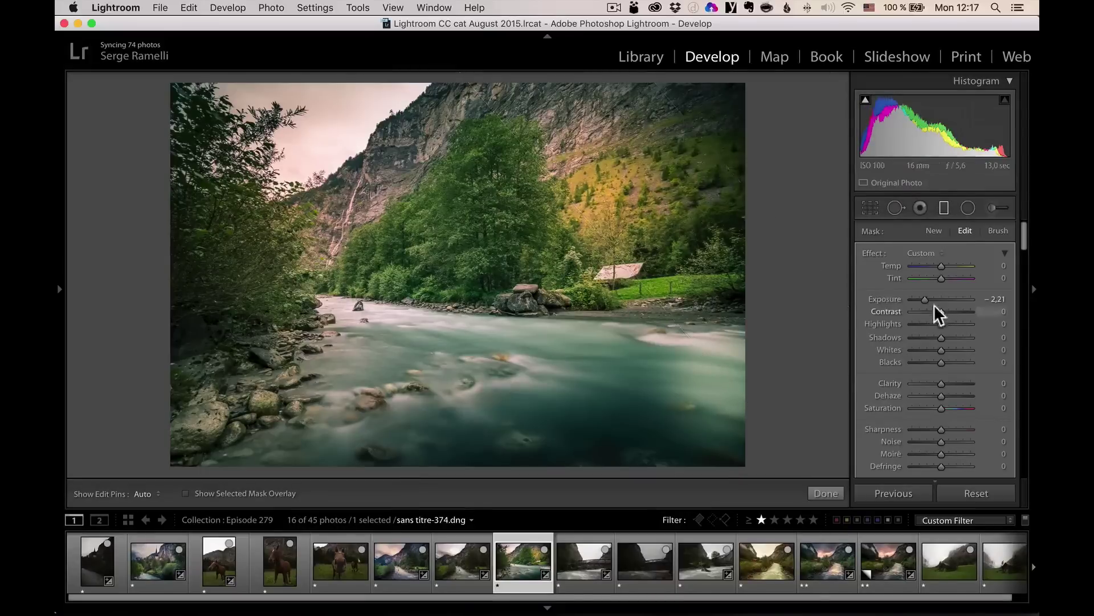
- Set the new hillside filter's Exposure to −1.12, finish the filter editing and compare the photo with its original
drag(932, 297, 936, 296)
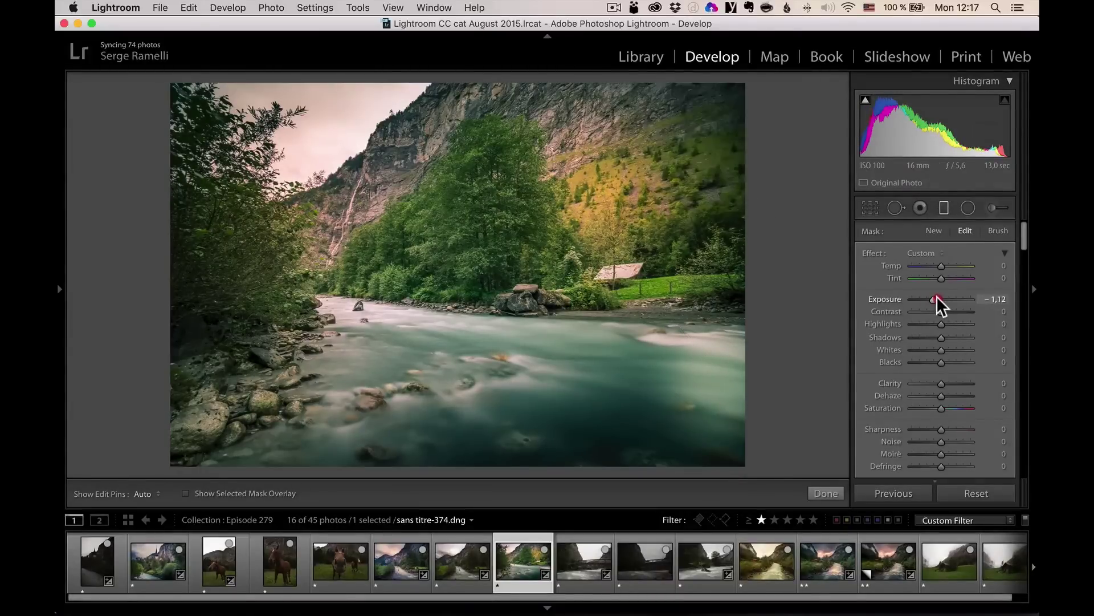
click(826, 493)
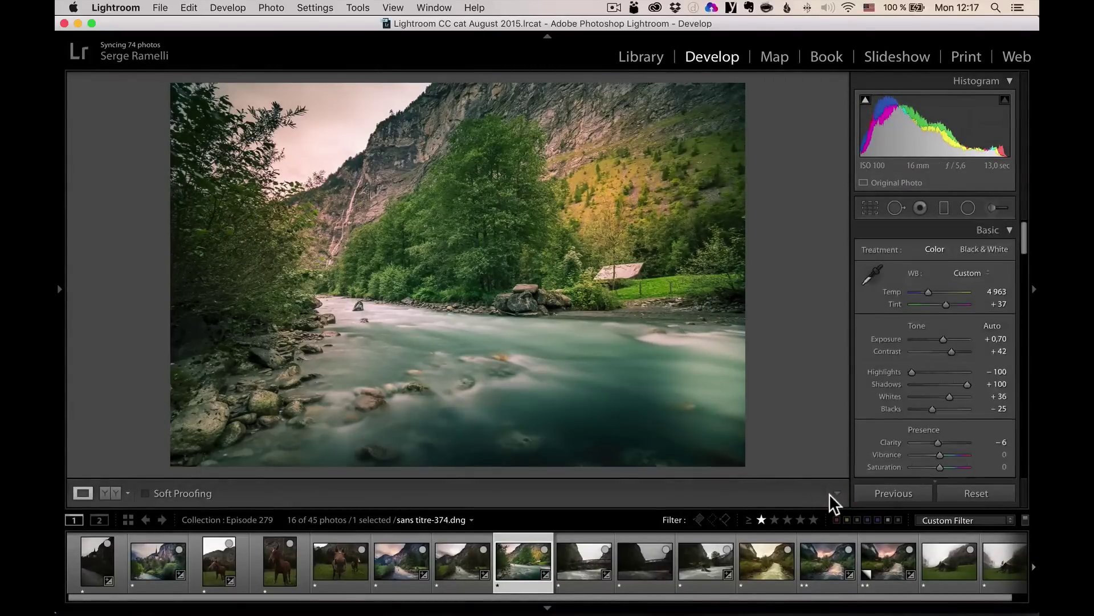
key(backslash)
key(backslash)
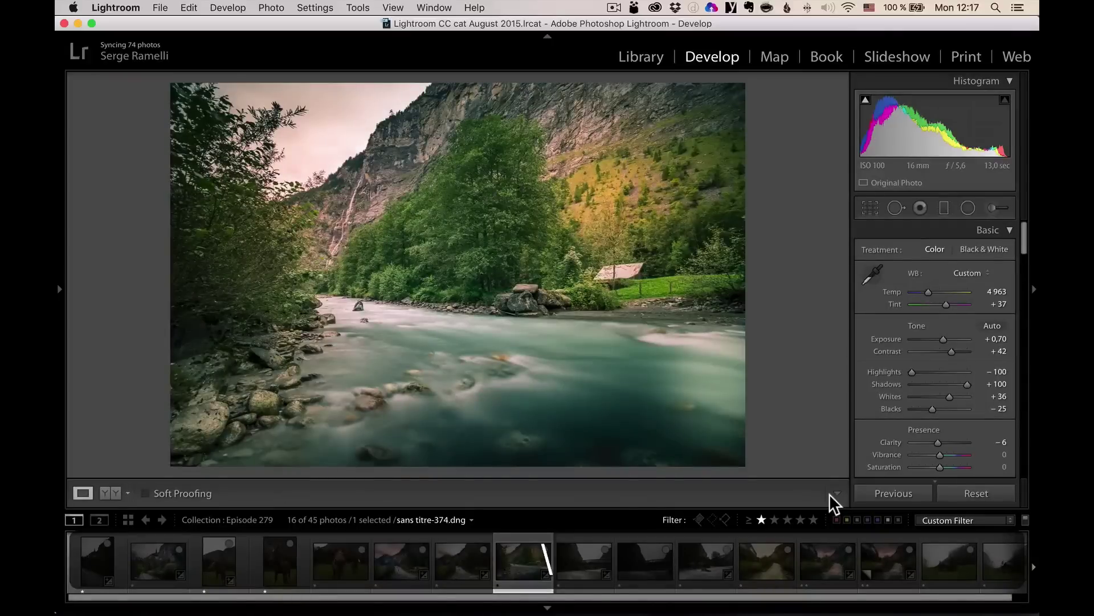
- Open the bridge photo sans titre-375.dng and apply the Bad weather 2 preset to it
click(583, 550)
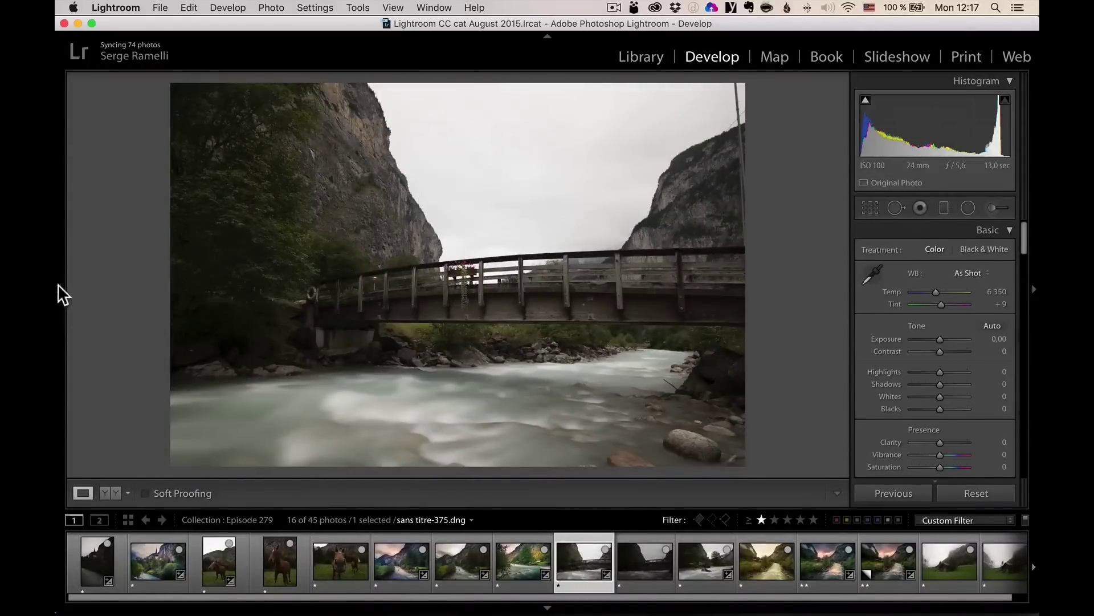
click(57, 284)
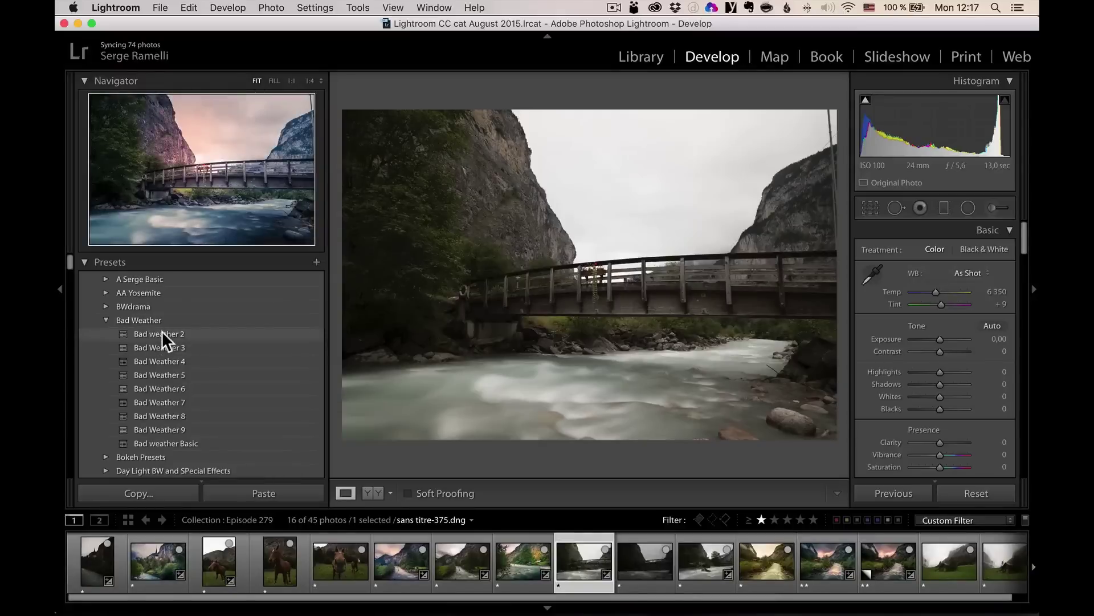
click(162, 332)
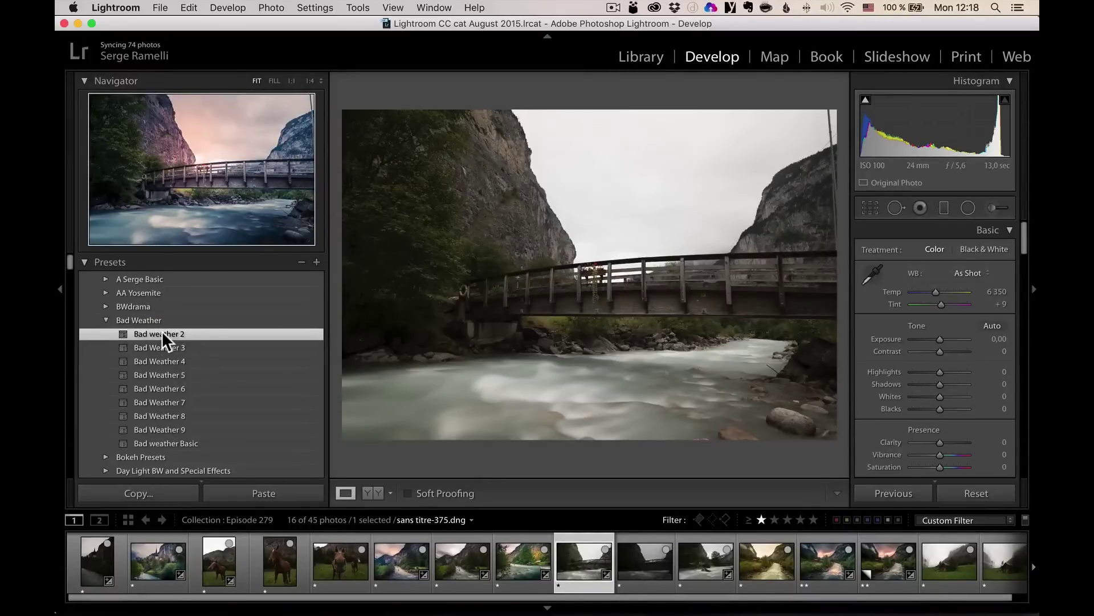
click(57, 287)
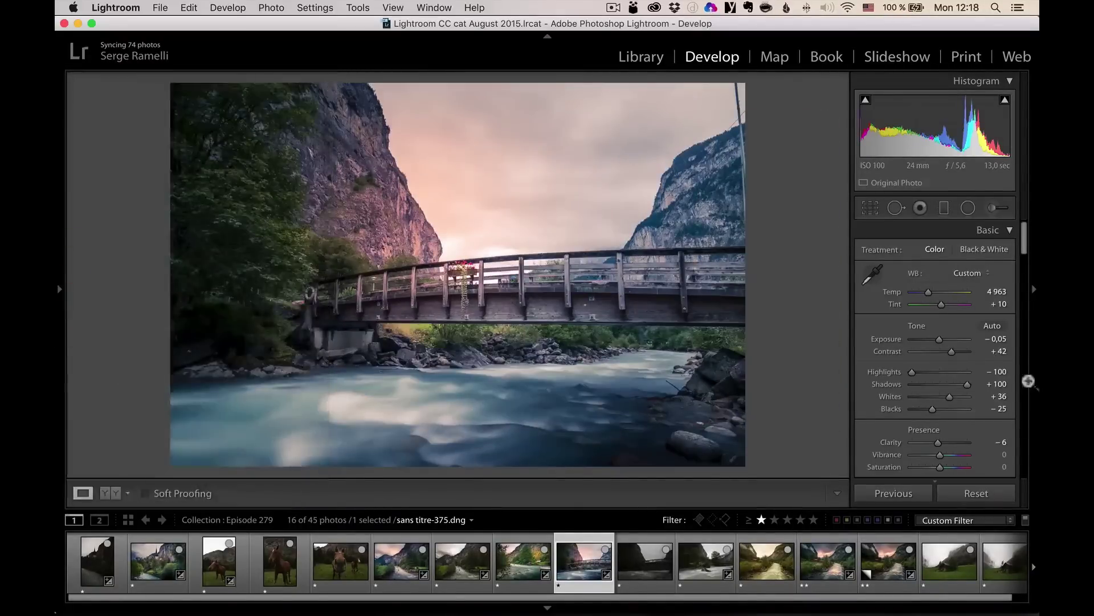
- Reselect the bridge photo sans titre-375.dng and compare it with its original
key(super+d)
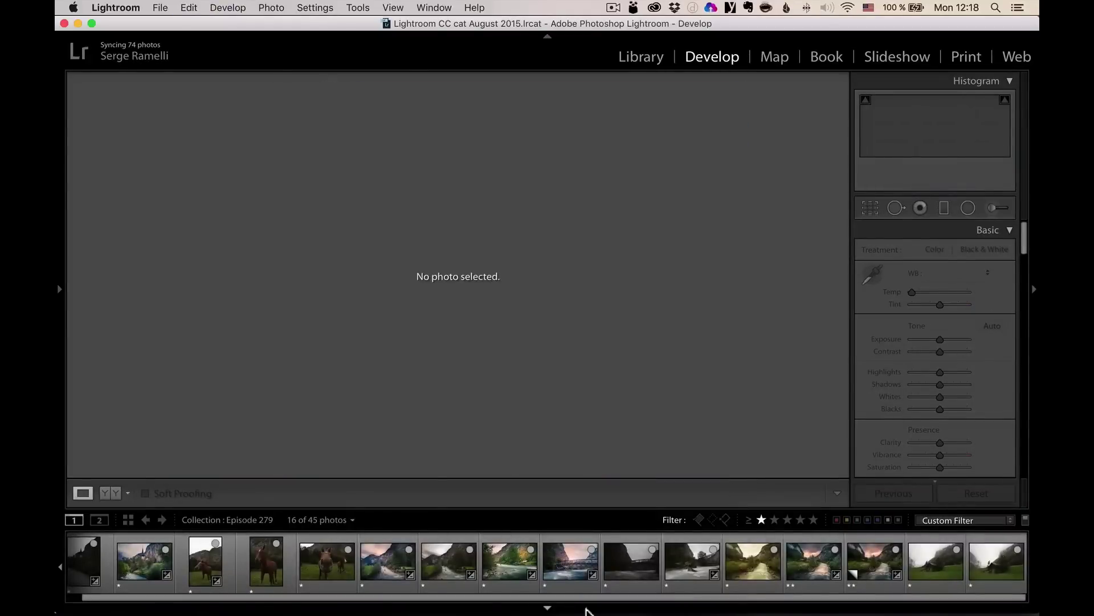
click(572, 566)
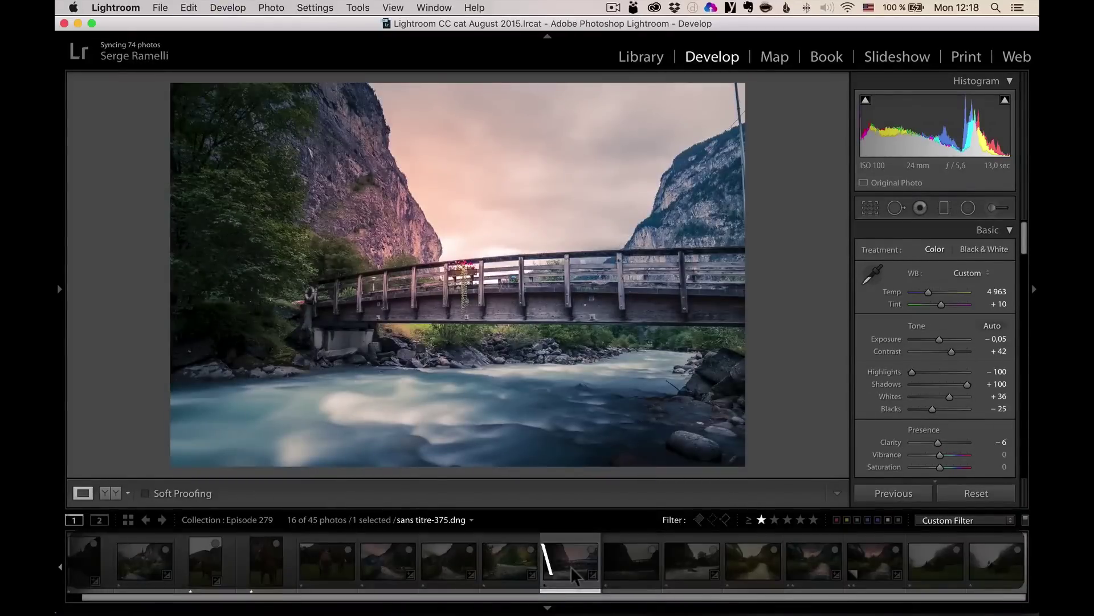
key(backslash)
key(backslash)
- Set the bridge photo's Saturation to −58
scroll(956, 425, down, 2)
click(925, 414)
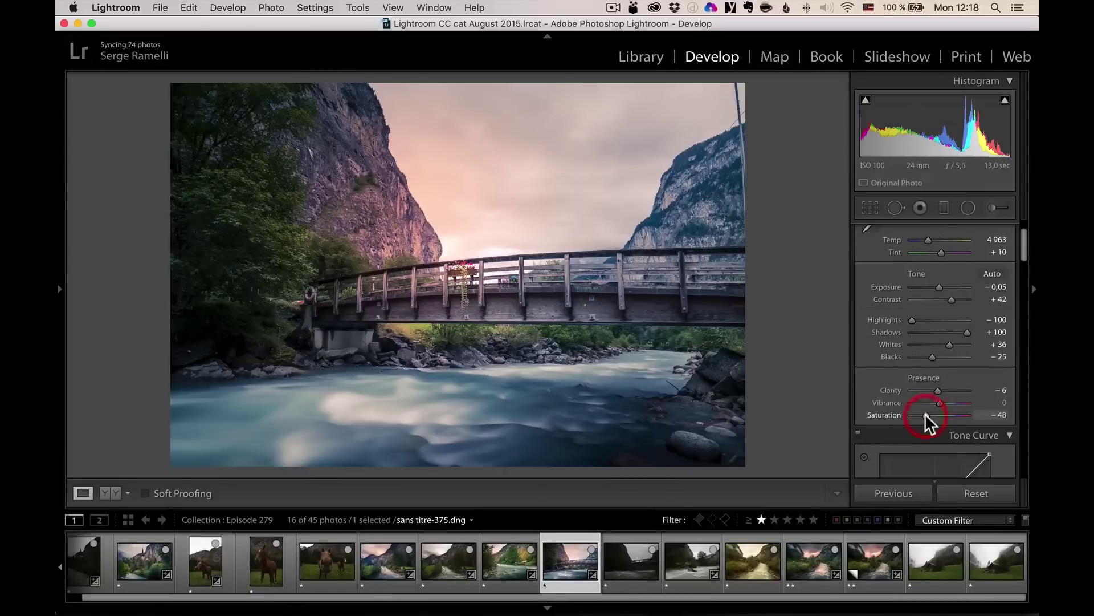
drag(924, 413, 922, 413)
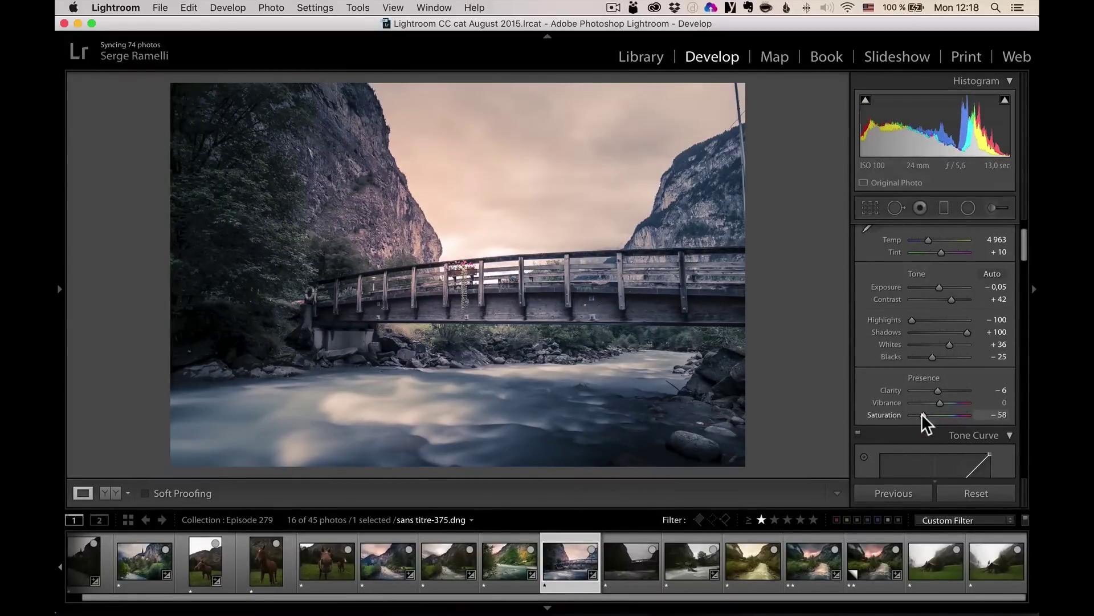
- Add a tilted graduated filter with −1.05 Exposure over the sky and shift it up above the bridge
click(944, 207)
drag(508, 239, 485, 363)
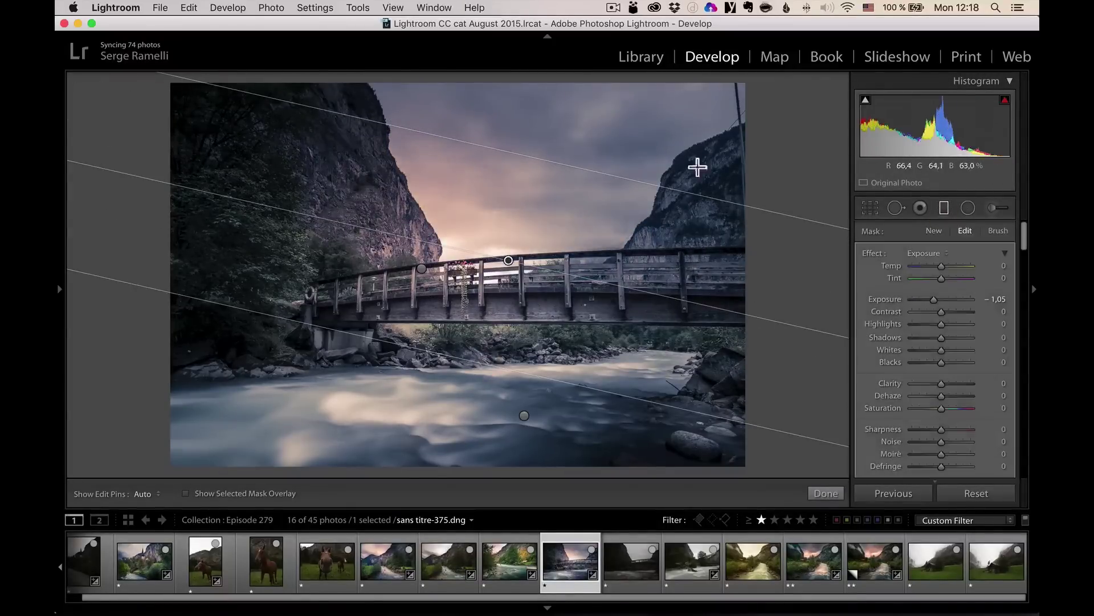
drag(522, 238, 535, 225)
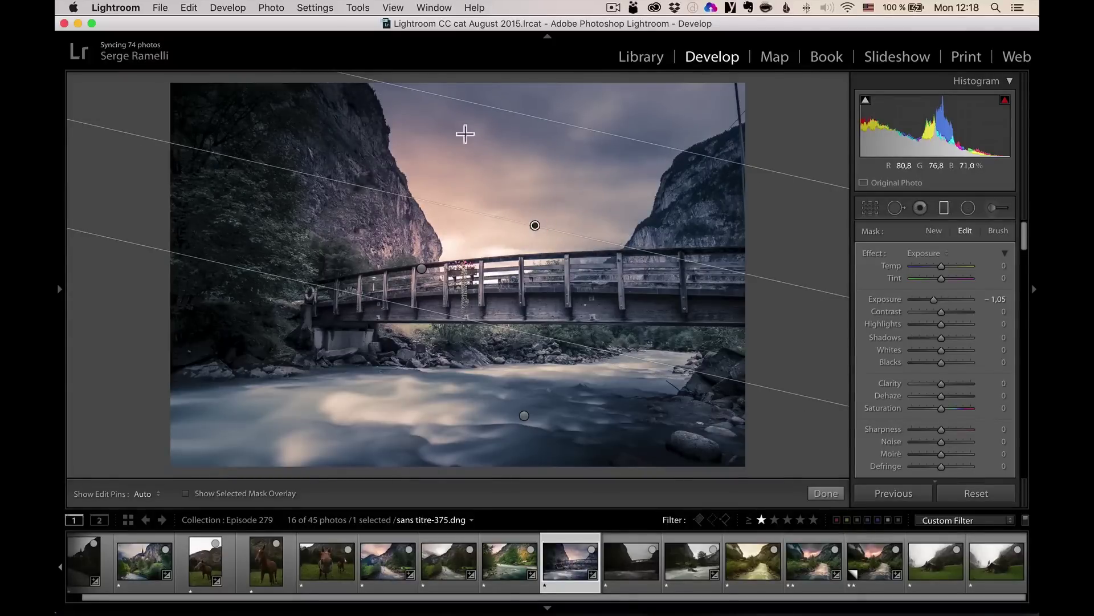
- Erase the sky filter's darkening from the cliffs with its mask brush and finish the filter editing
key(alt)
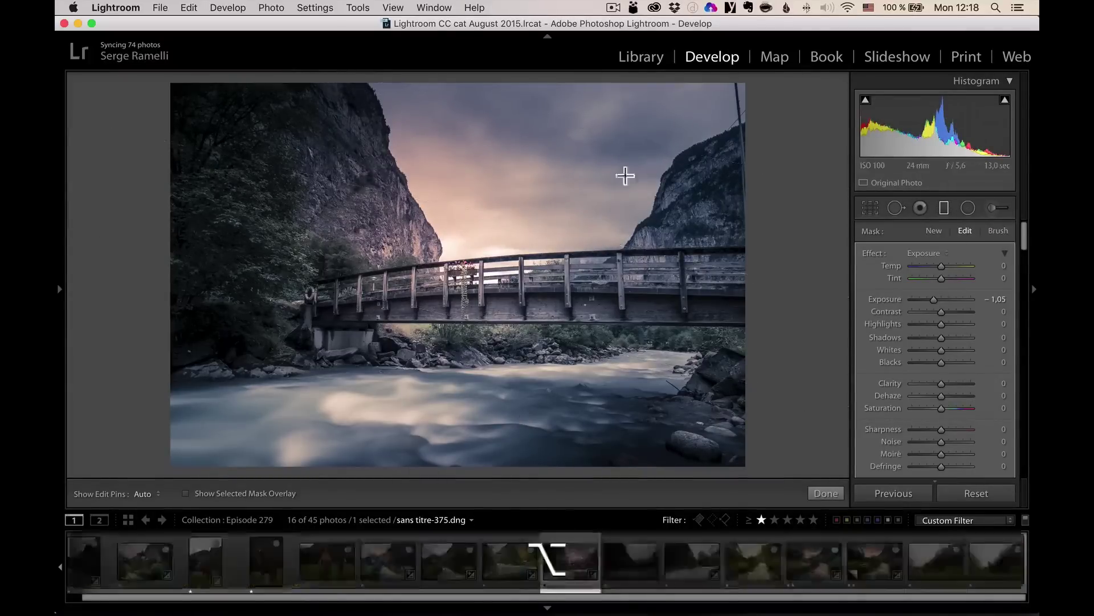
click(998, 231)
key(alt)
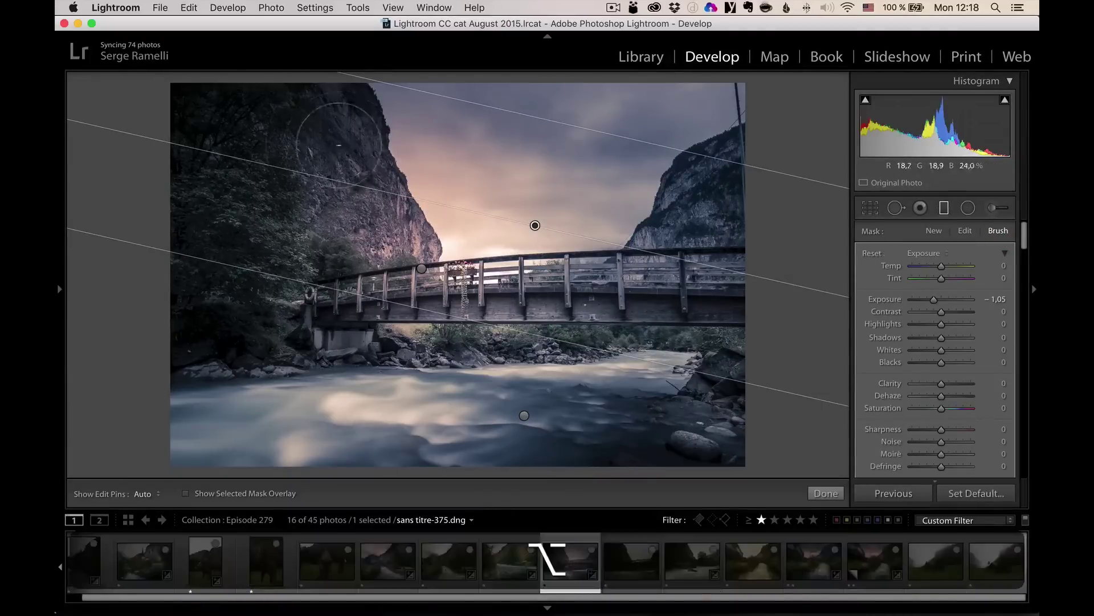
mouse_move(342, 121)
mouse_down()
mouse_move(358, 95)
mouse_move(351, 112)
mouse_move(314, 104)
mouse_move(287, 118)
mouse_up()
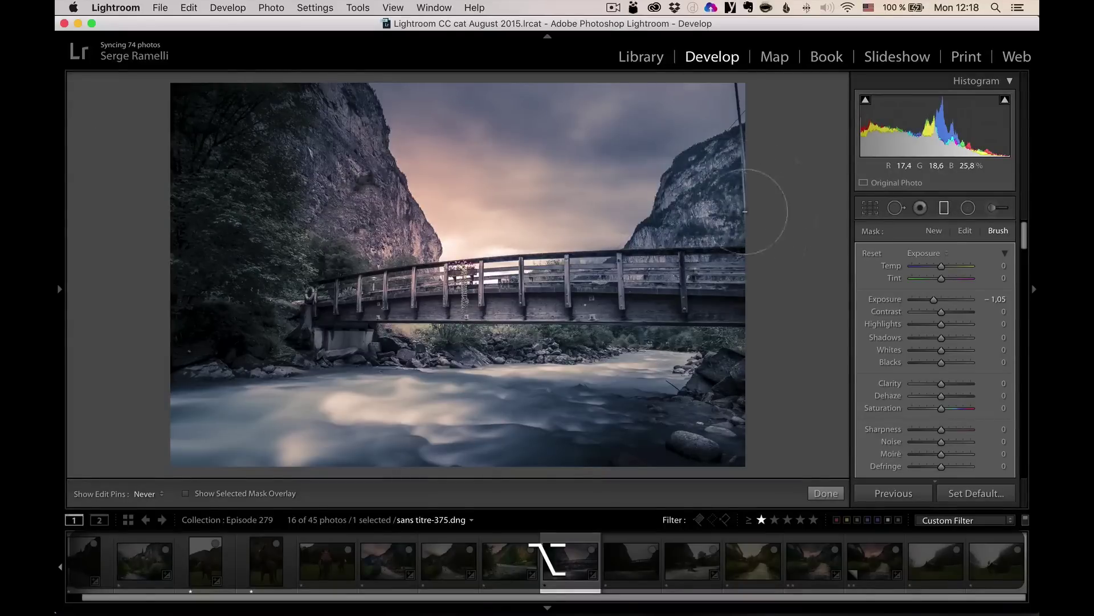
click(826, 495)
- Crop the bridge photo in from its right side and upper edge to cut off the cable, and apply the crop
click(870, 208)
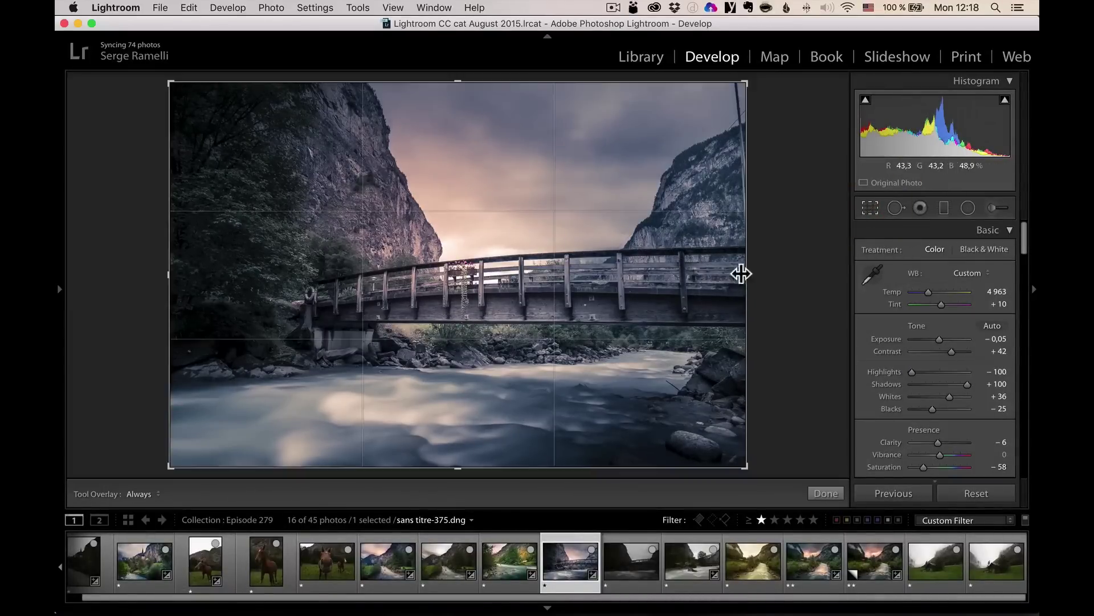
drag(744, 274, 723, 276)
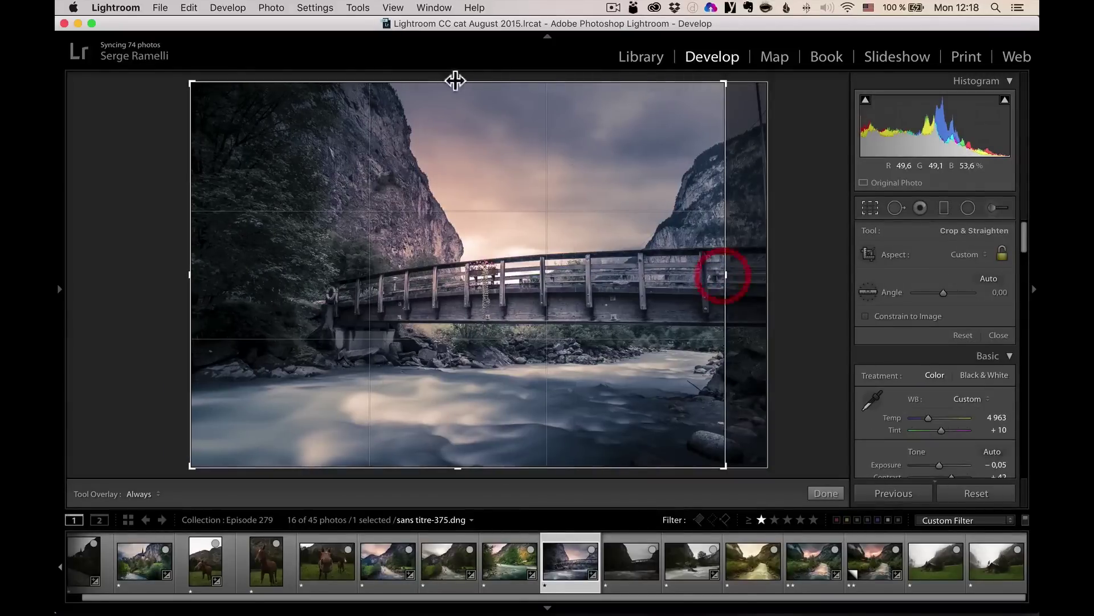
drag(457, 89, 454, 98)
key(Return)
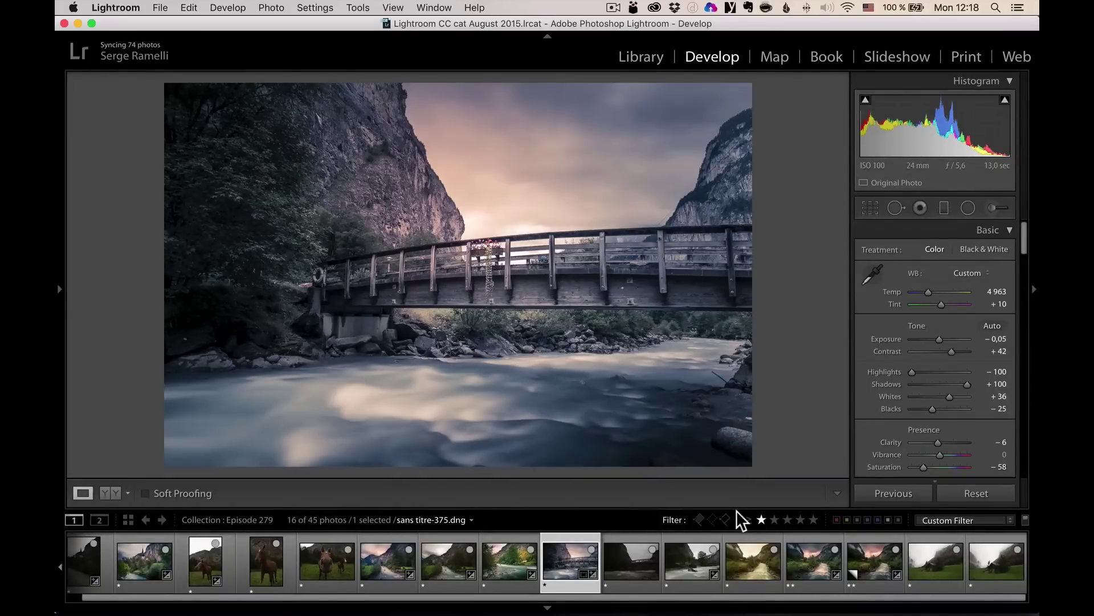
- Open the river photo sans titre-378.dng and apply the Bad Weather 5 preset to it
click(633, 560)
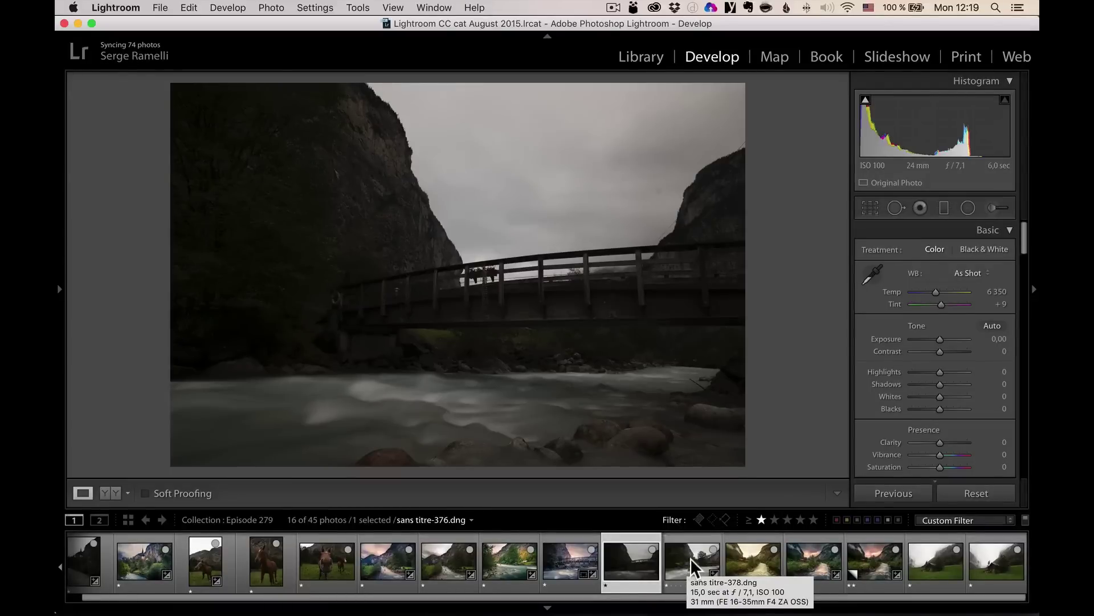
click(691, 557)
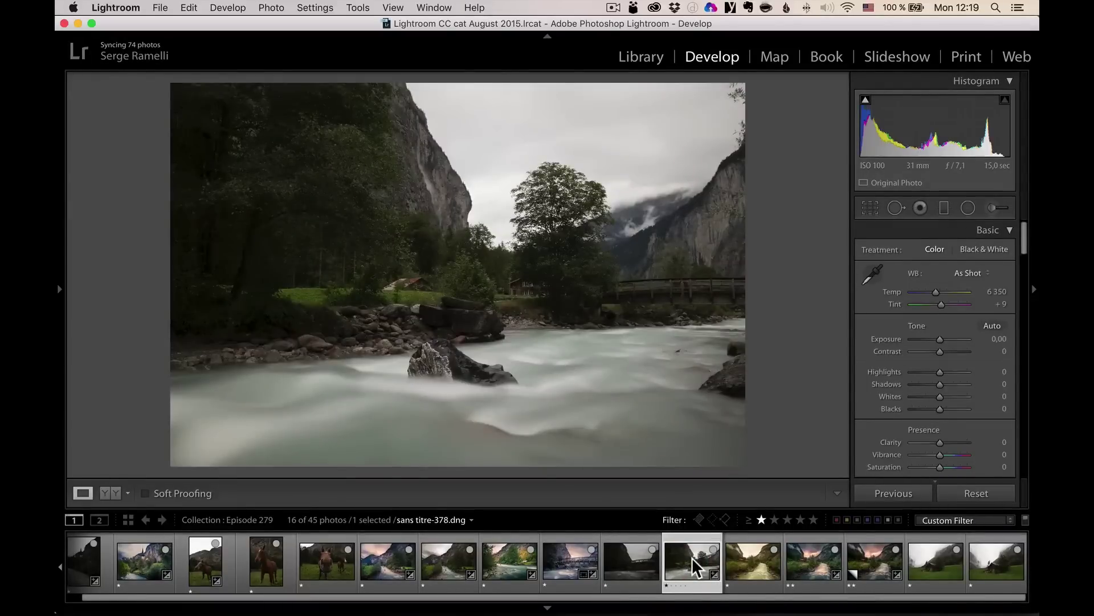
click(57, 286)
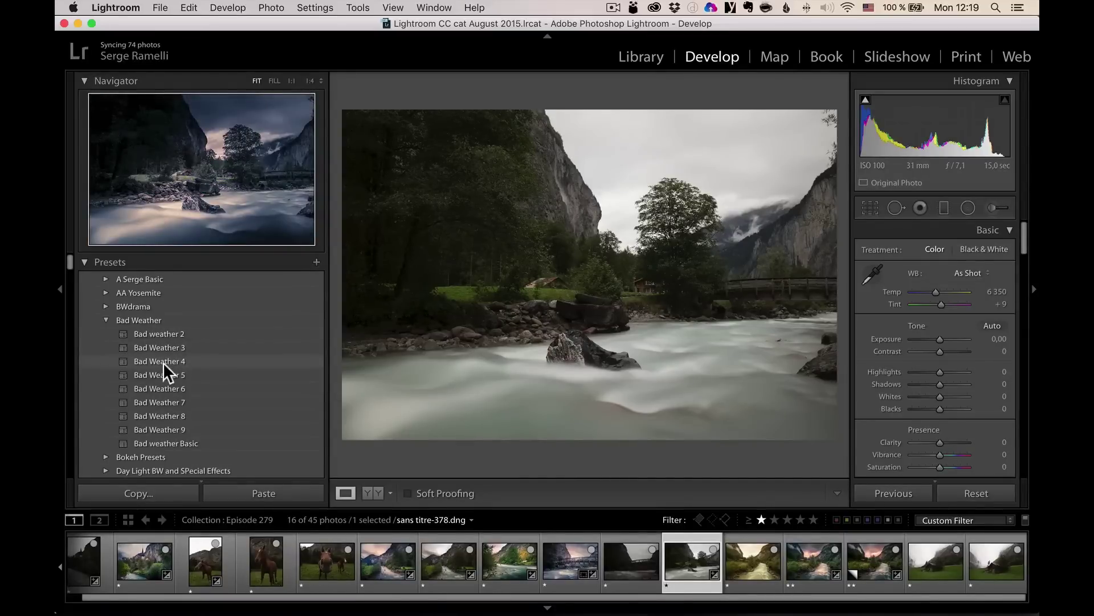
click(162, 378)
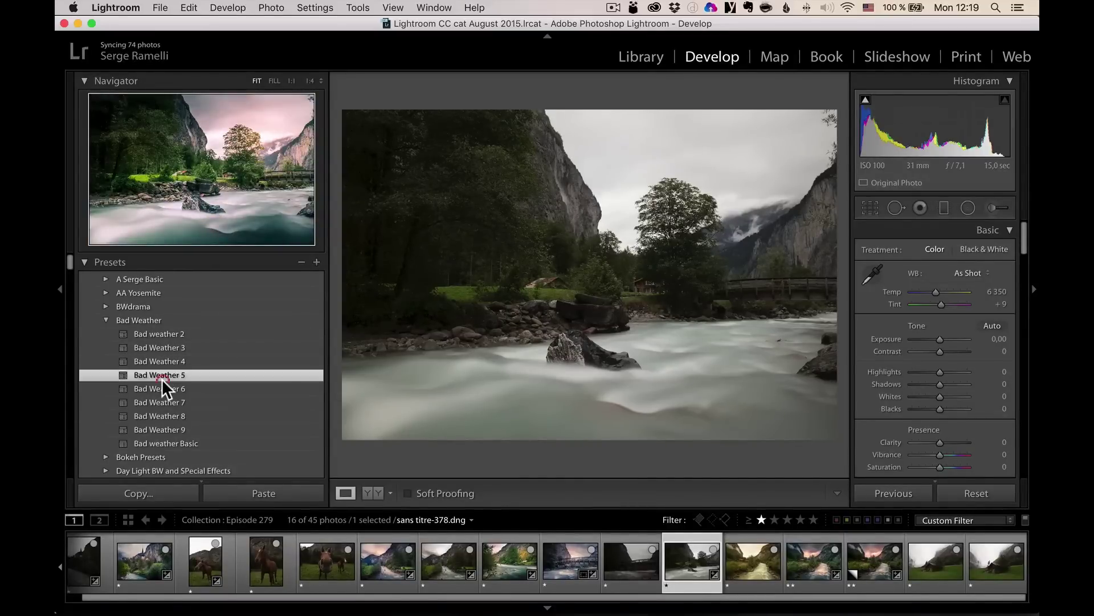
click(60, 286)
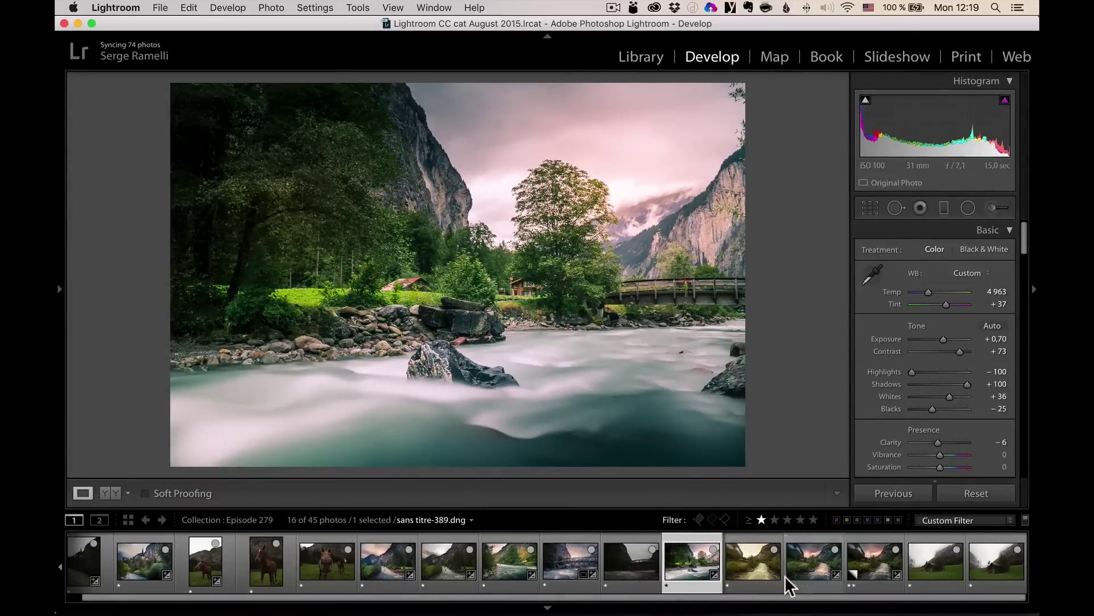
- Open the barn photo sans titre-398.dng and apply the Bad Weather 8 preset to it
click(809, 568)
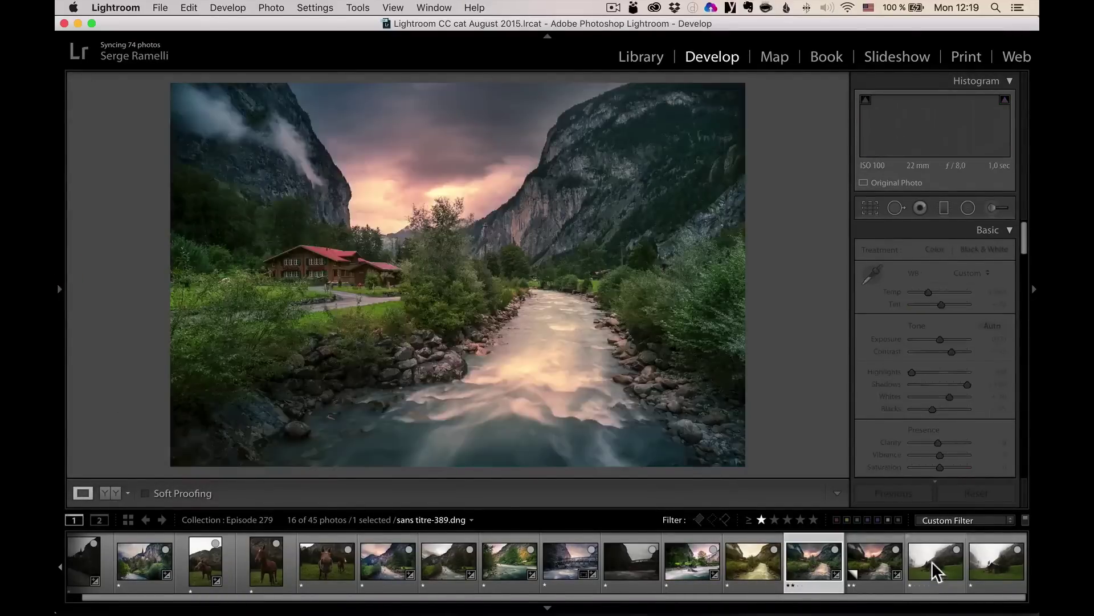
click(933, 570)
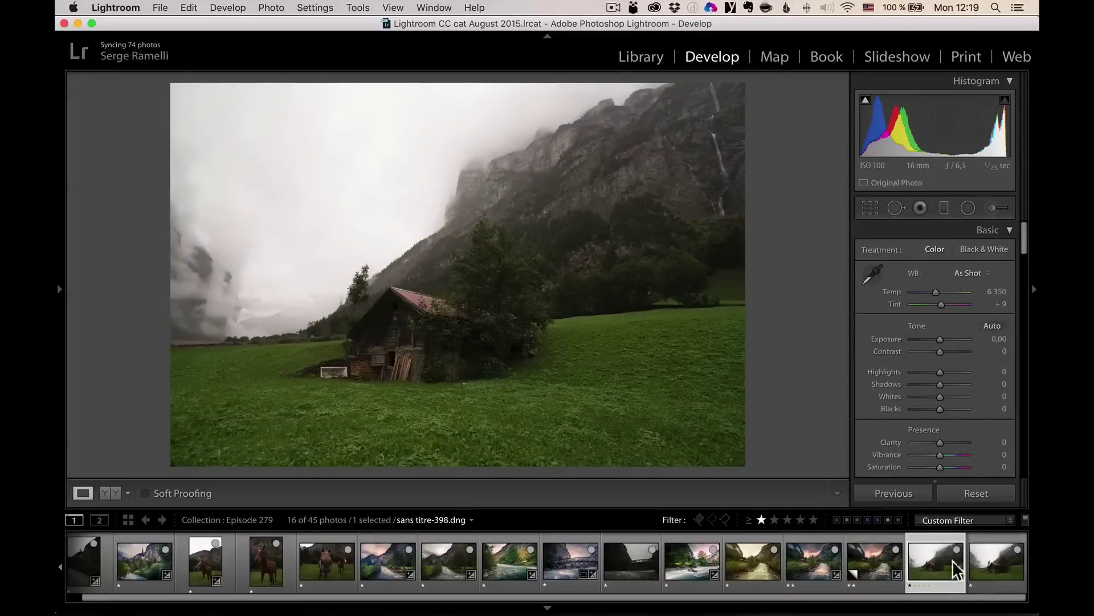
click(997, 559)
click(928, 567)
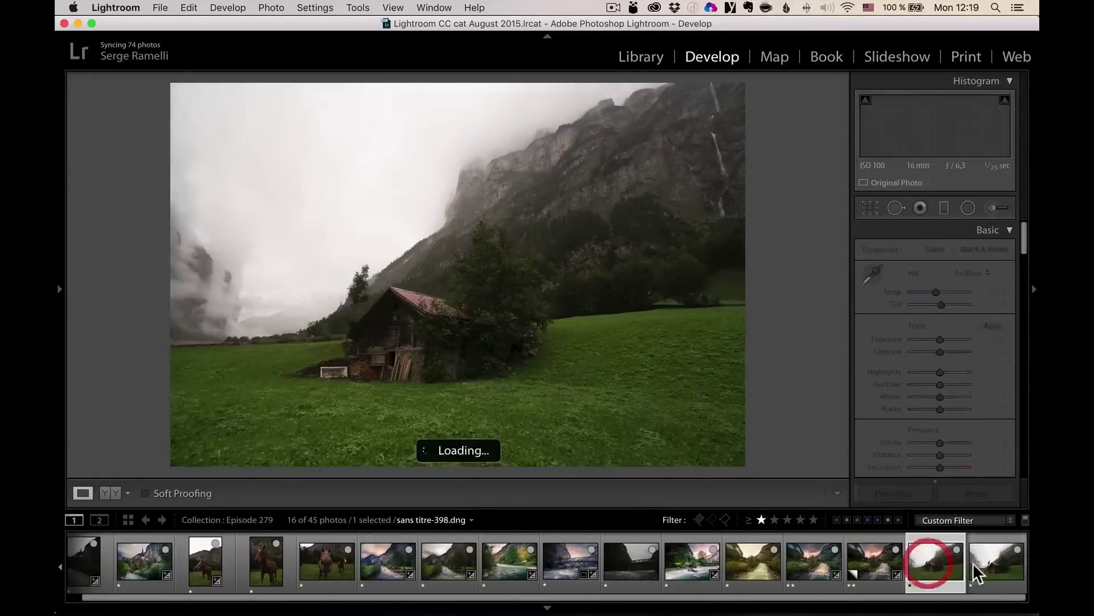
click(991, 564)
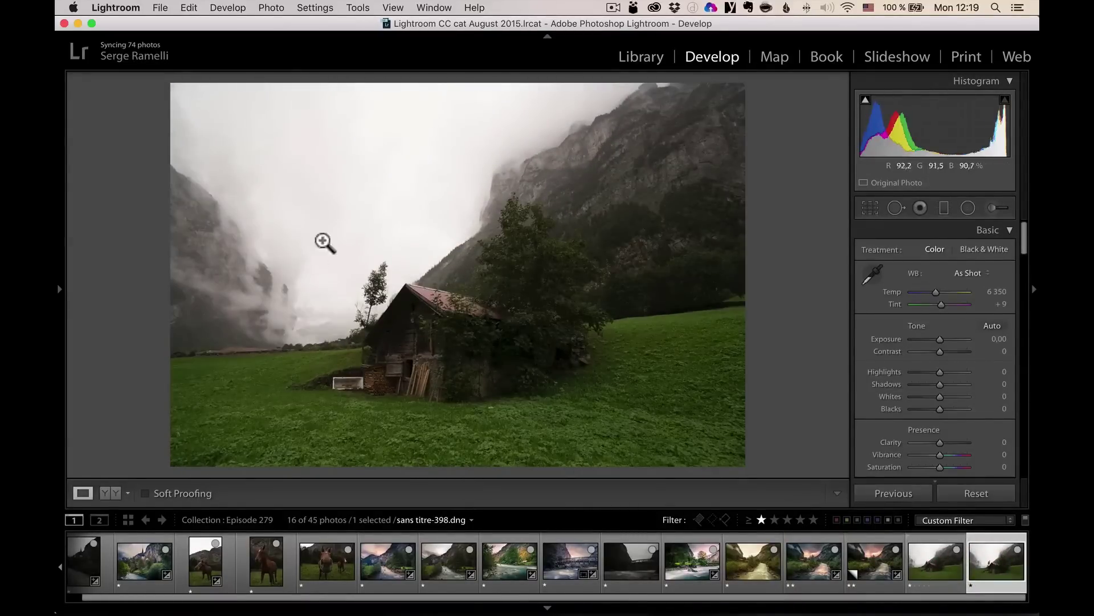
click(60, 289)
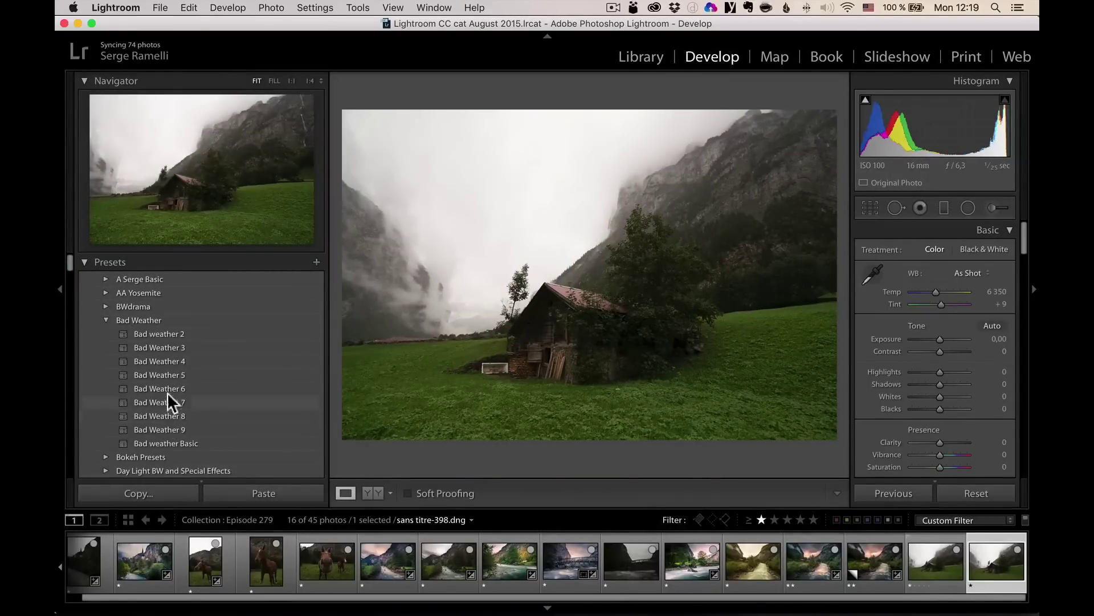
click(160, 414)
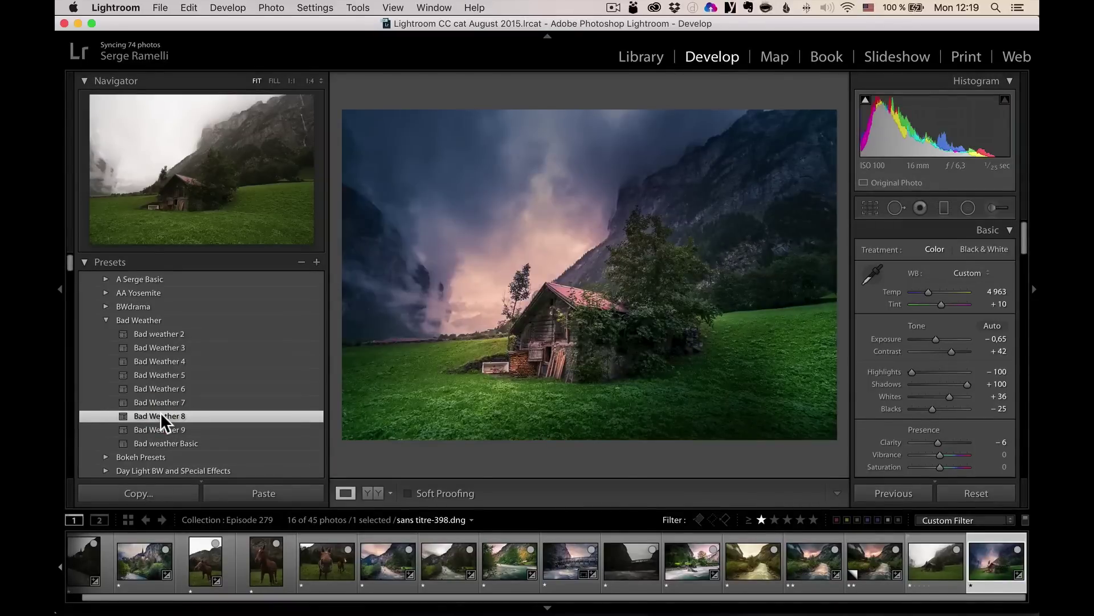
click(60, 289)
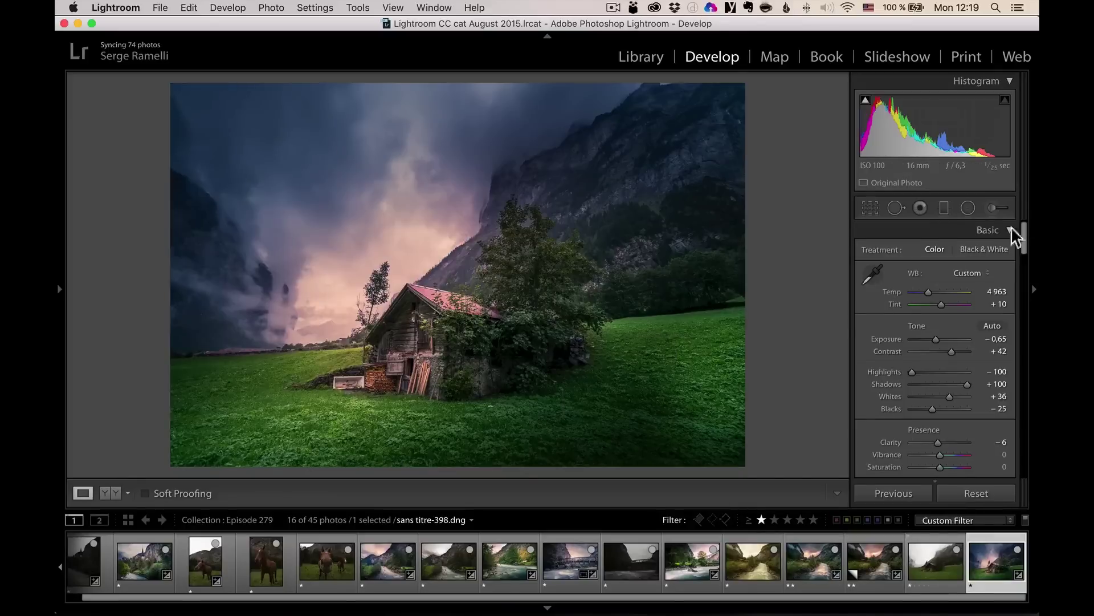
- Move one graduated filter up over the sky beyond the barn and the other up onto the mountain slope
click(943, 207)
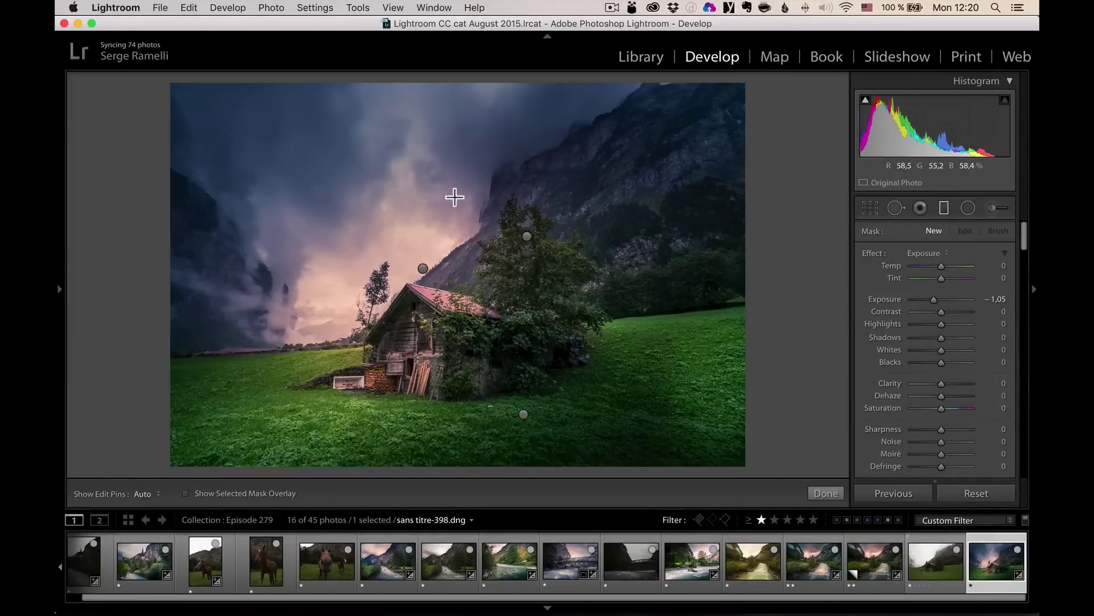
drag(419, 268, 330, 183)
drag(399, 132, 557, 180)
- Erase the mountain-side graduated filter's darkening from the rocky slope with its mask brush
click(996, 231)
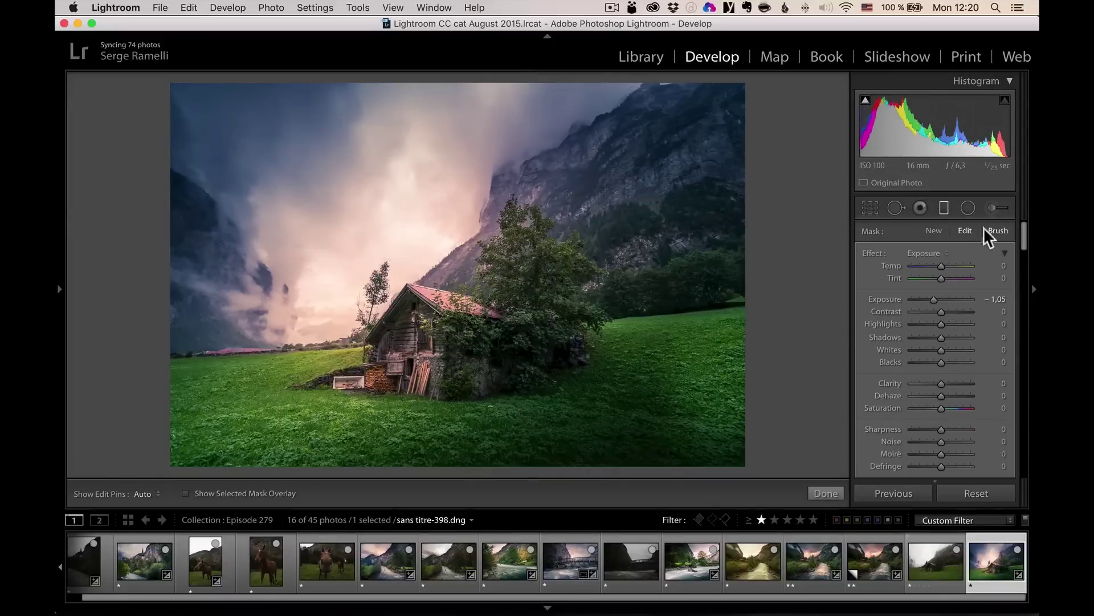
key(alt)
key(h)
mouse_move(683, 181)
mouse_down()
mouse_move(598, 137)
mouse_move(719, 191)
mouse_up()
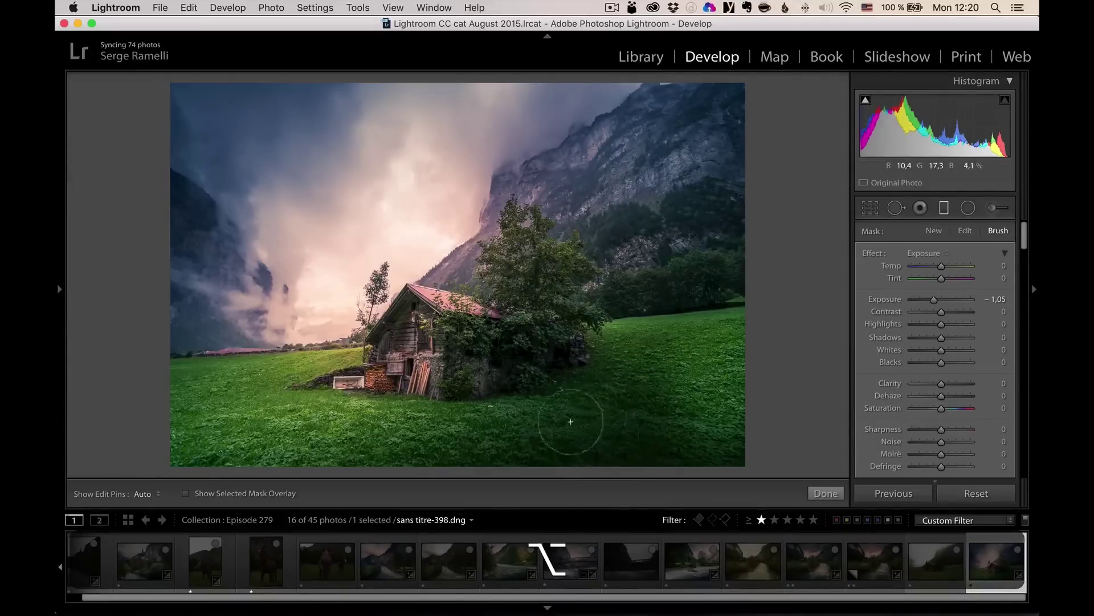
key(h)
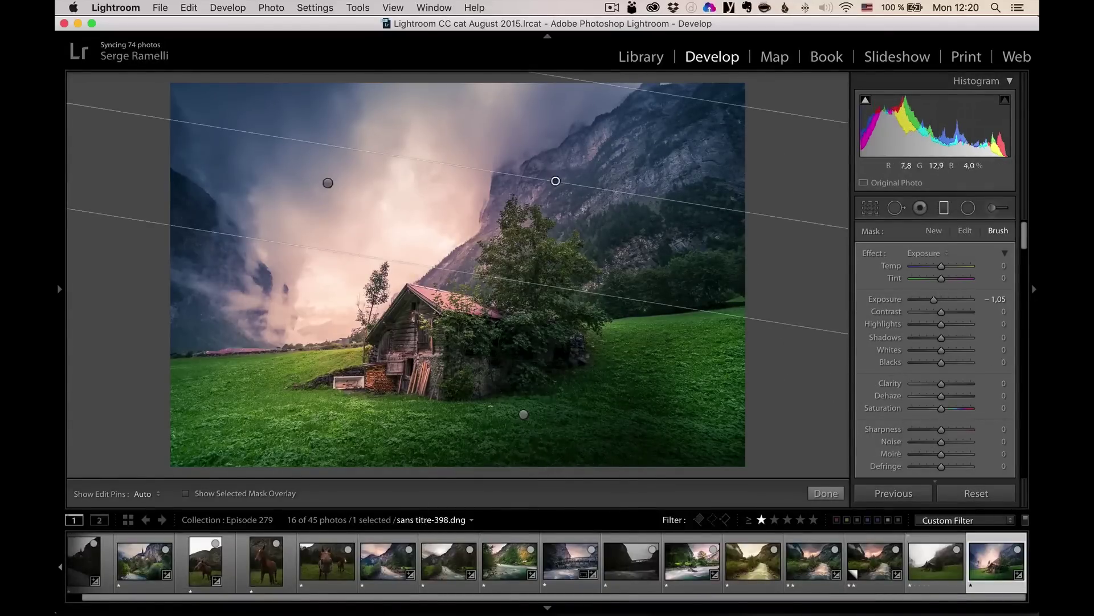
- Move the −2.21 Exposure graduated filter further down toward the meadow's lower-right corner
click(943, 206)
click(944, 208)
drag(518, 416, 541, 445)
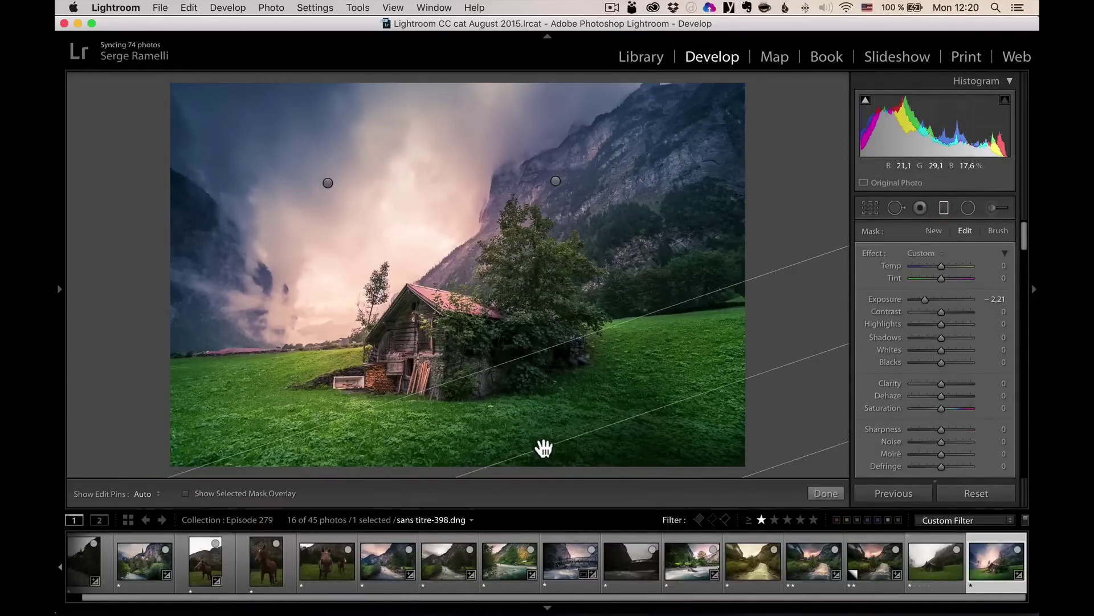
- Move the radial filter onto the bright sky above the barn, set its Exposure to 0.37 and Temp to 31, and finish editing
click(967, 208)
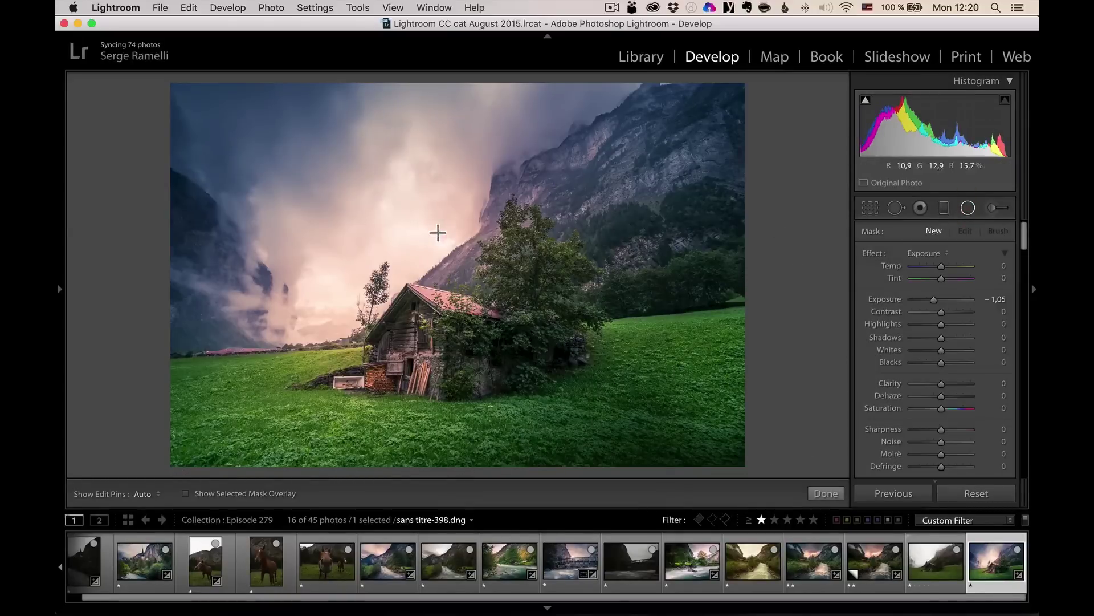
click(338, 333)
drag(340, 334, 395, 266)
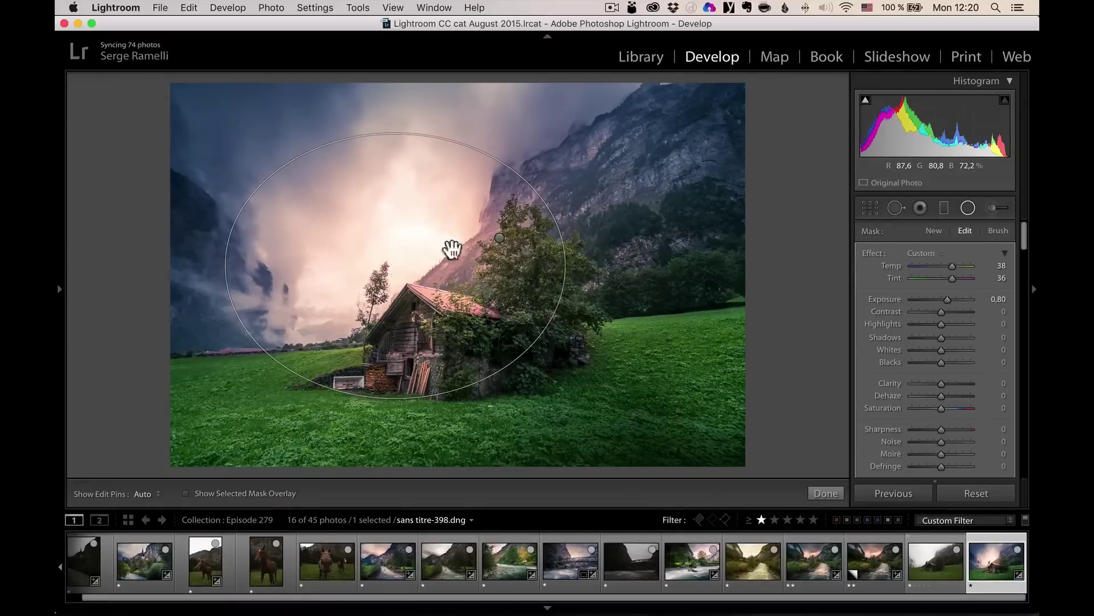
drag(948, 300, 946, 265)
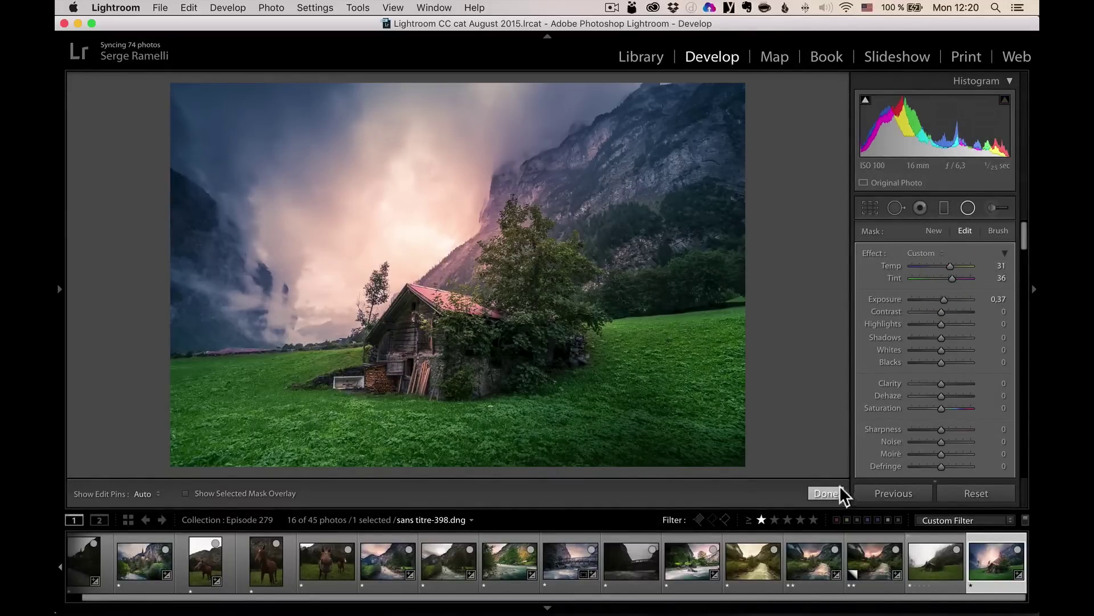
click(825, 493)
- Set the split-toning shadows to hue 187 and saturation 15, and compare the barn photo with its unedited version
scroll(980, 346, down, 15)
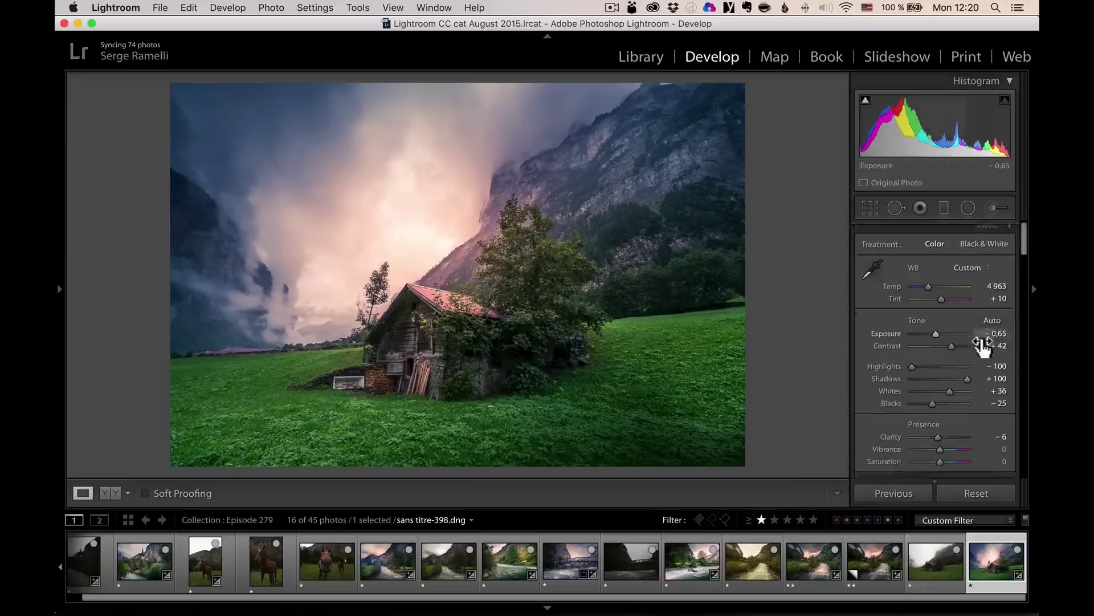
scroll(980, 346, down, 3)
scroll(980, 346, up, 6)
scroll(980, 345, up, 1)
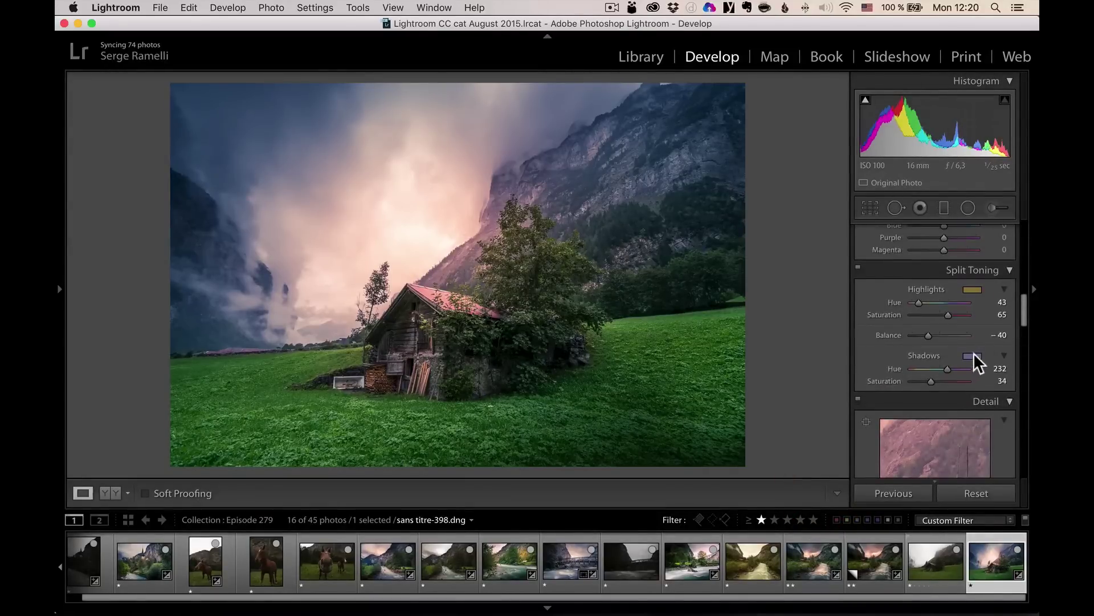
click(973, 355)
click(788, 397)
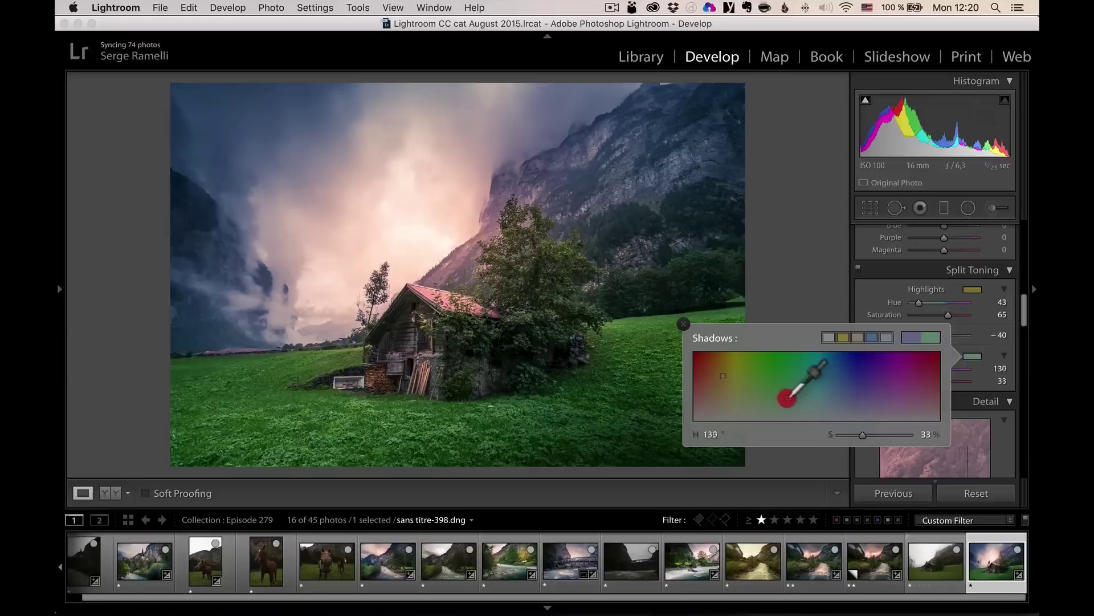
drag(788, 397, 822, 410)
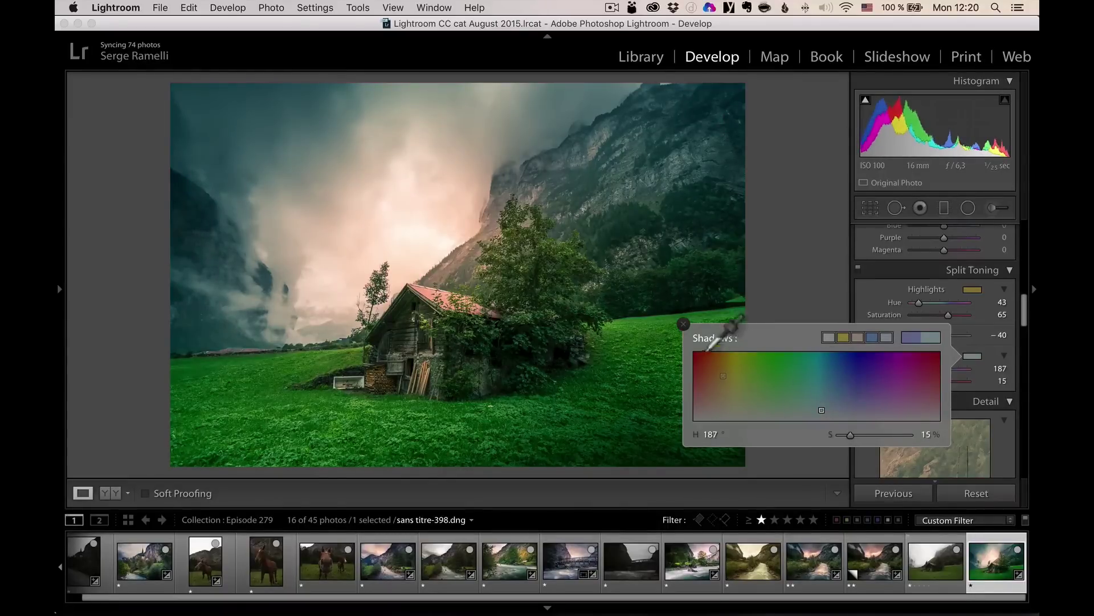
click(684, 324)
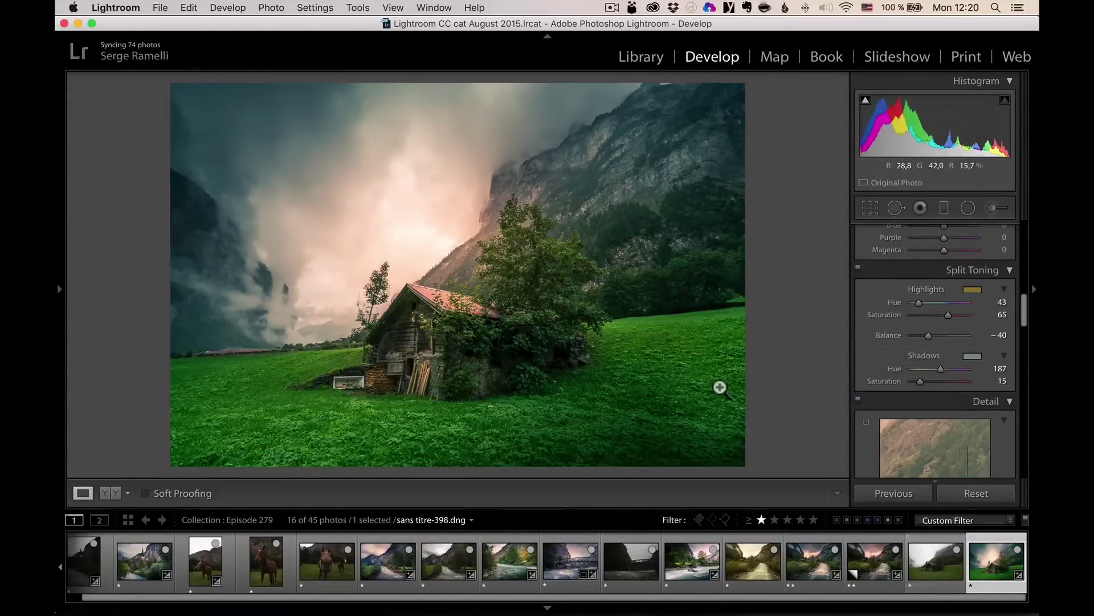
key(backslash)
key(backslash)
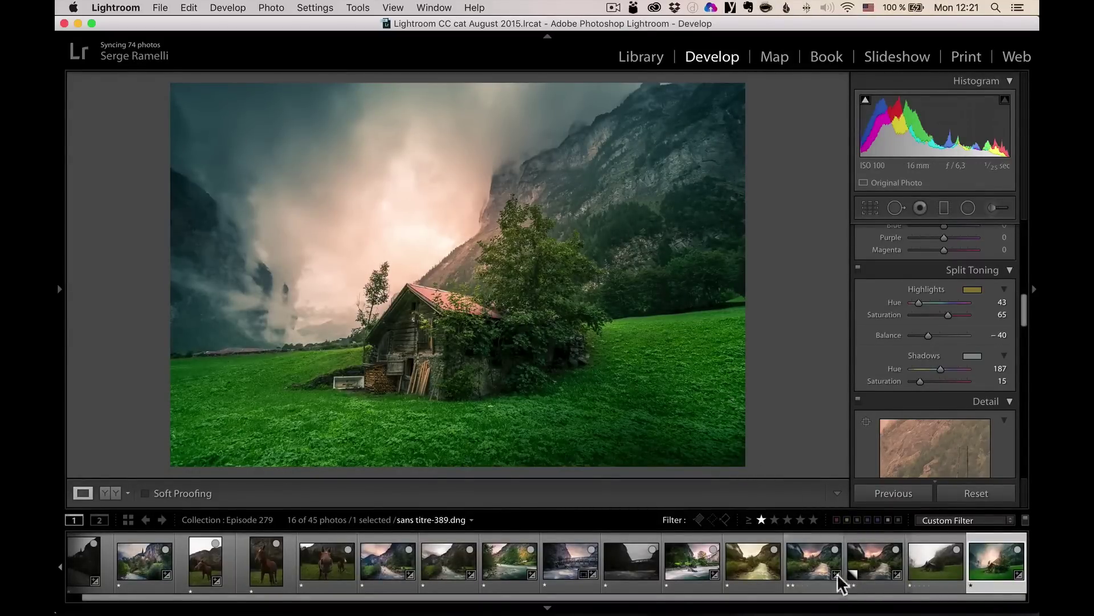
- Open the river valley photo sans titre-389.dng and preview it full screen
click(820, 558)
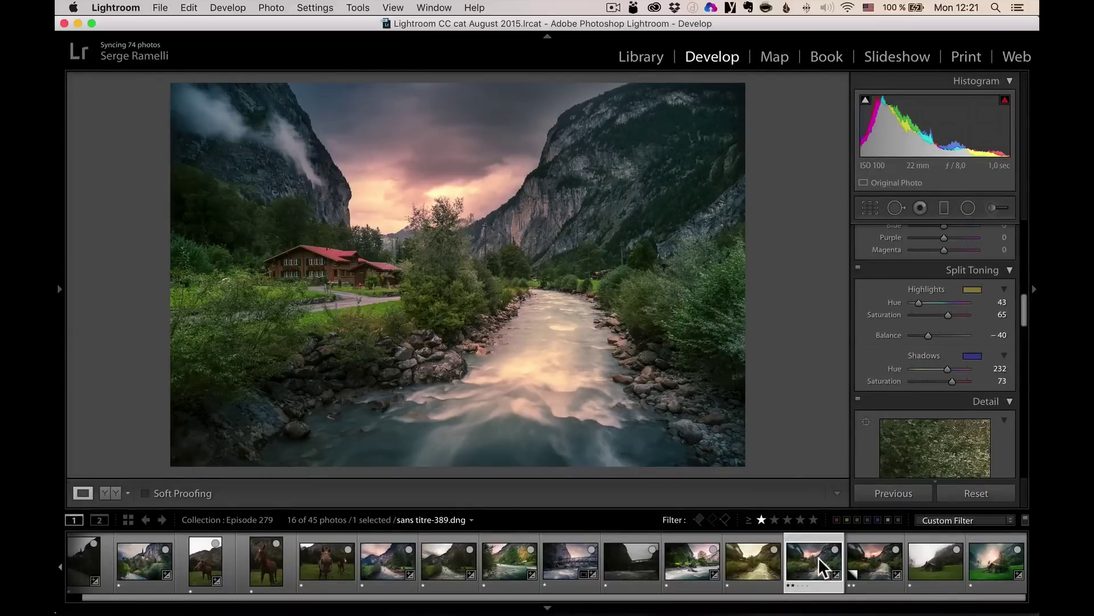
key(f)
key(f)
- Switch to Chrome and log in to the account on the photoserge.com courses page
key(ctrl)
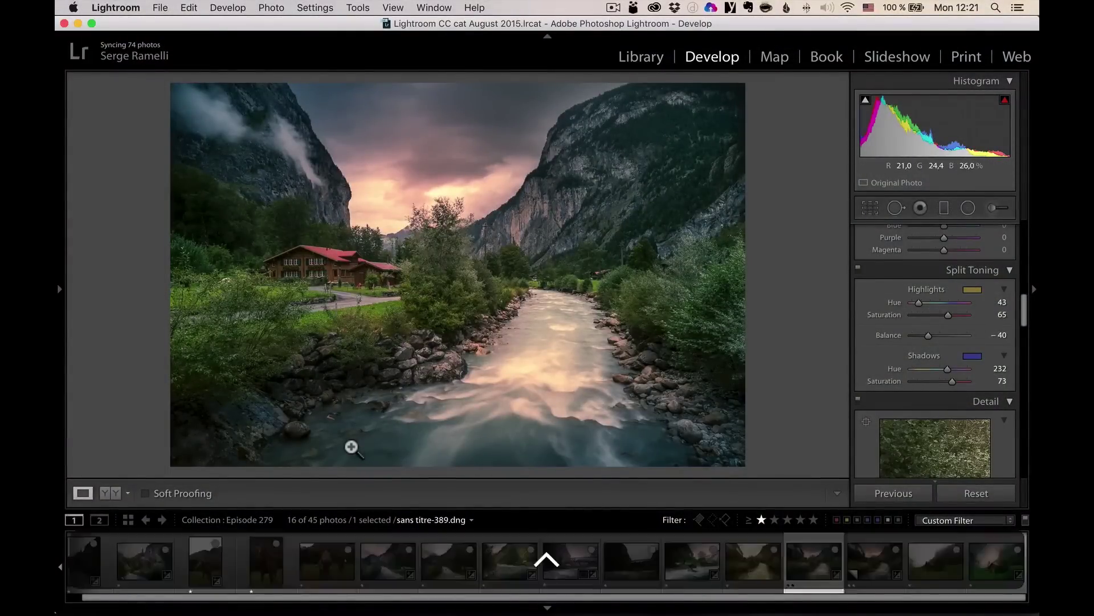
key(ctrl+p)
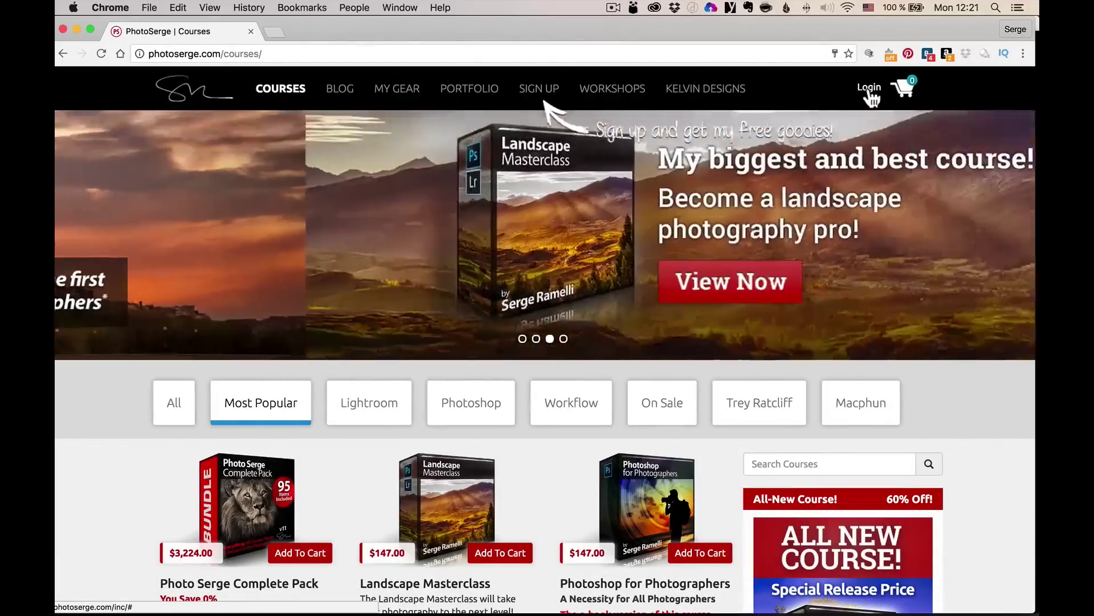
click(869, 91)
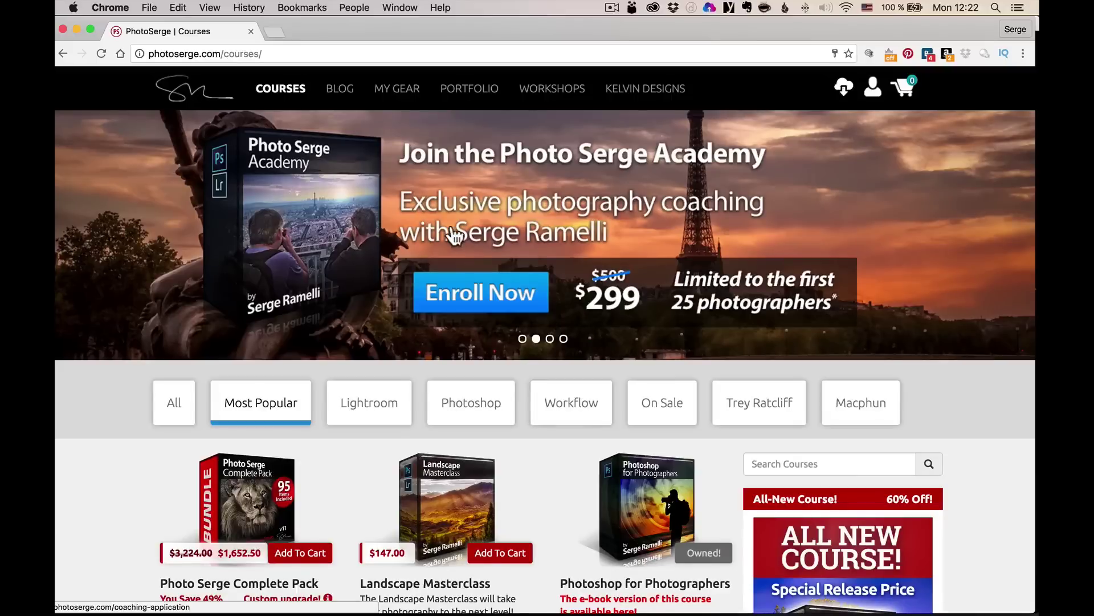
- Return to Lightroom and reveal the Lightroom presets folder in Finder from the Presets preferences
key(super+Tab)
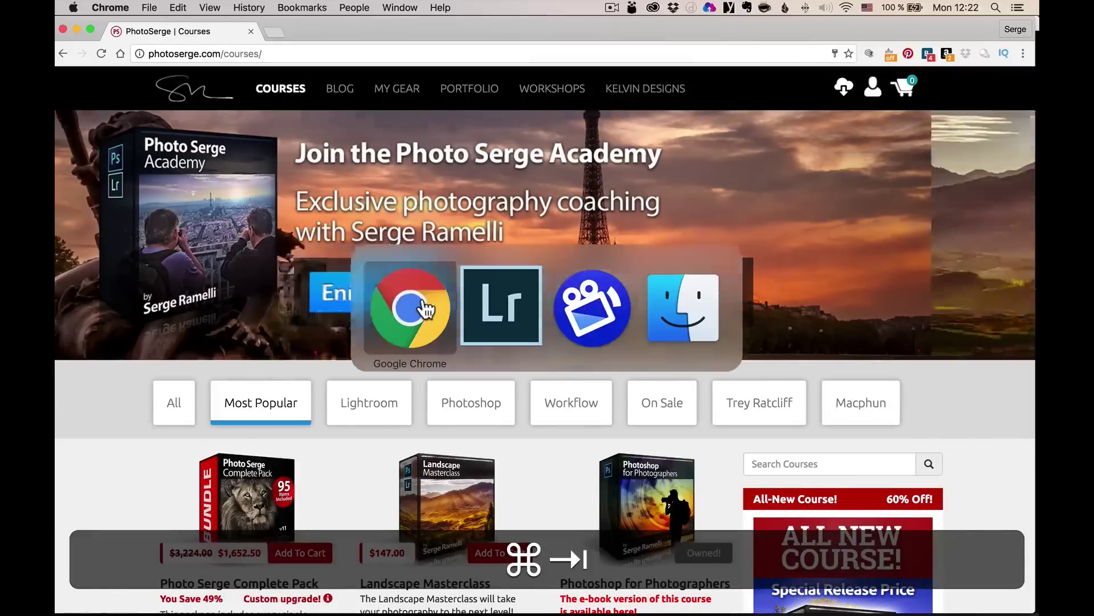
click(510, 313)
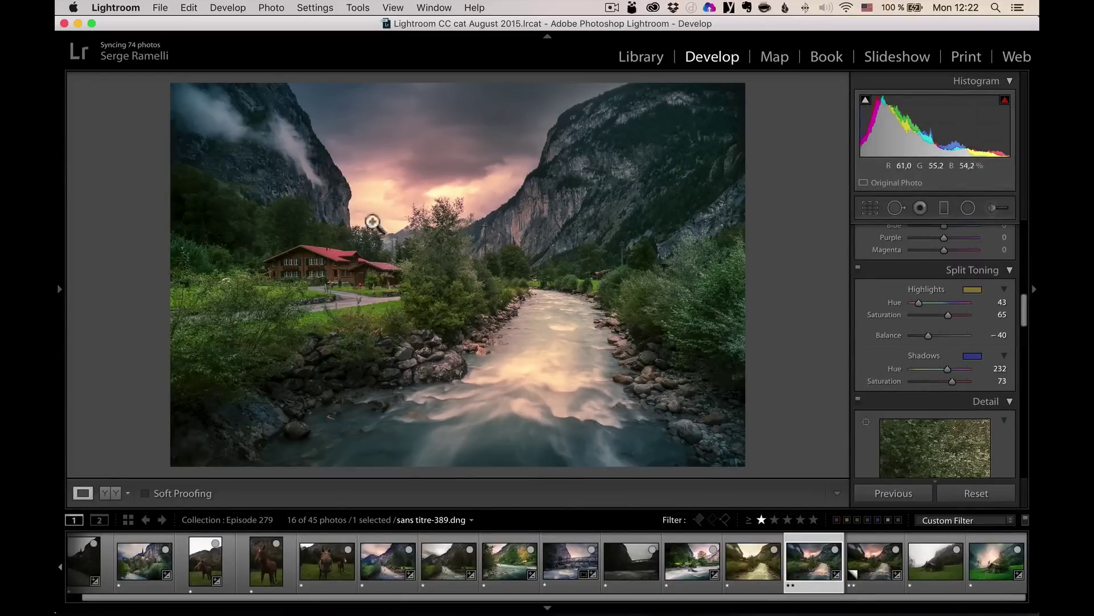
click(119, 8)
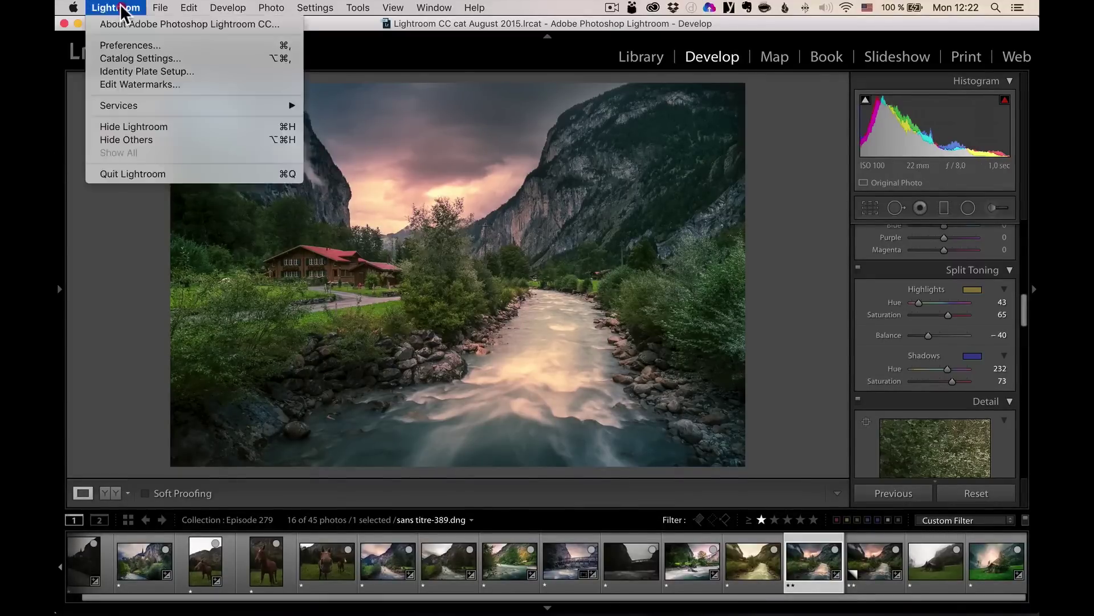
click(125, 46)
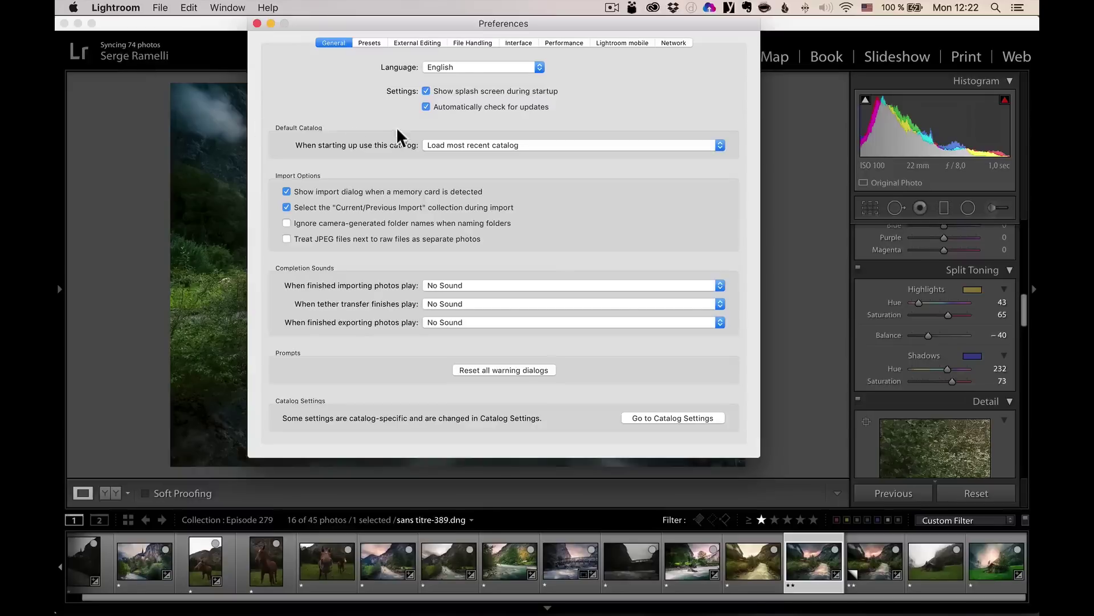
click(368, 44)
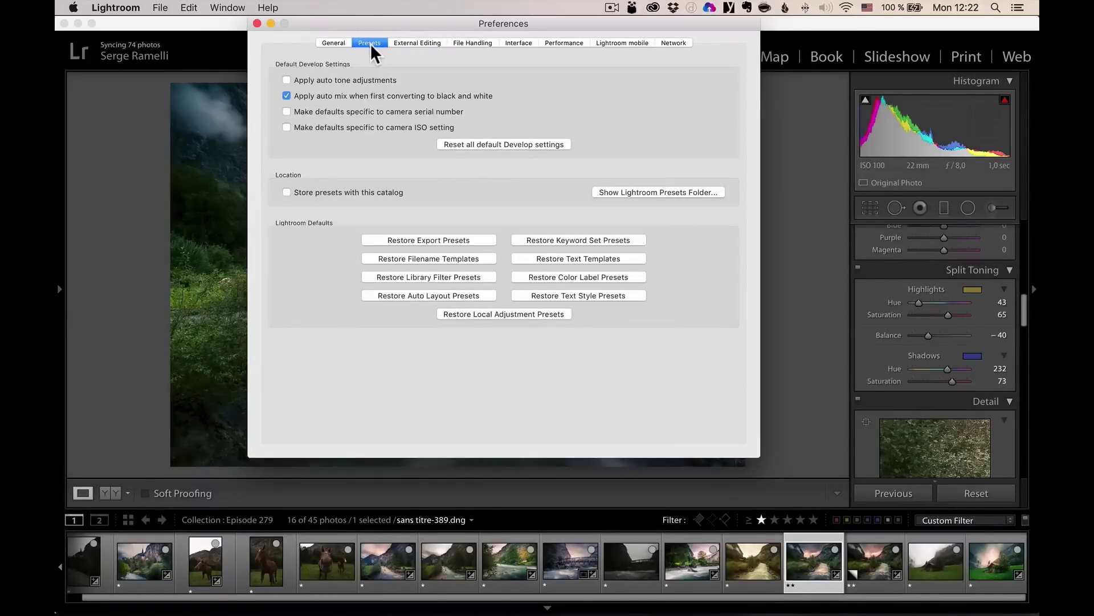
click(658, 192)
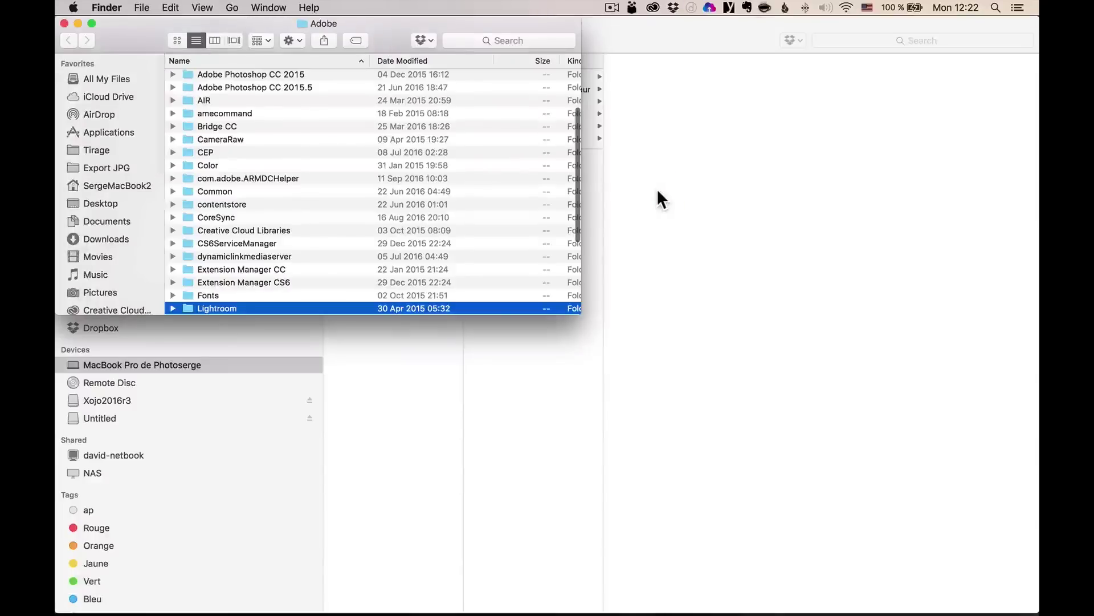
- Enlarge the Finder window, show it in columns, and open the Bad Weather folder inside Develop Presets
drag(582, 311, 787, 505)
click(216, 39)
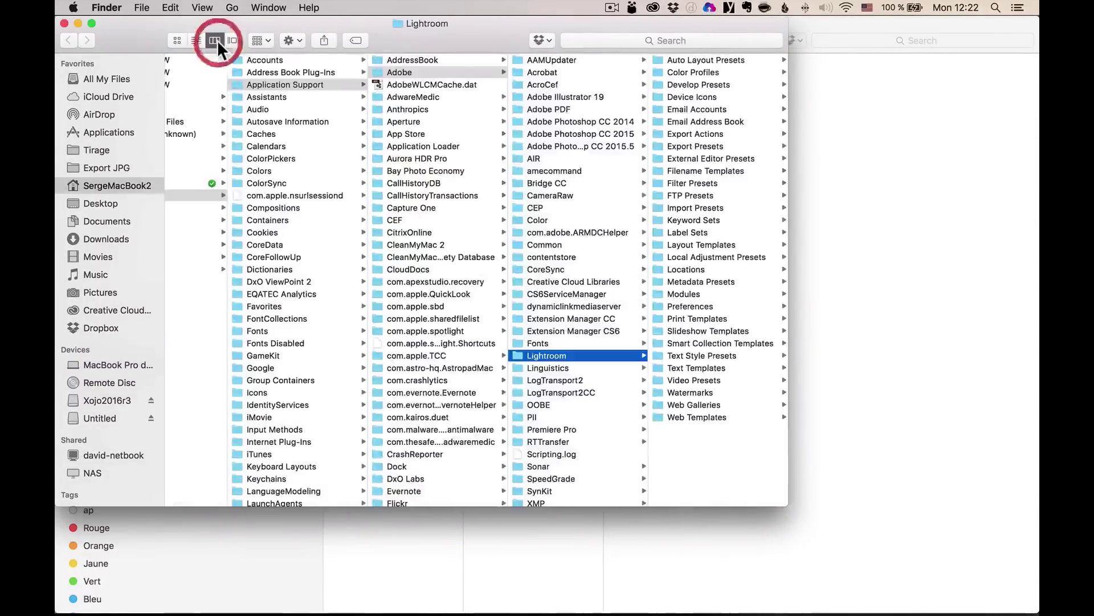
click(687, 86)
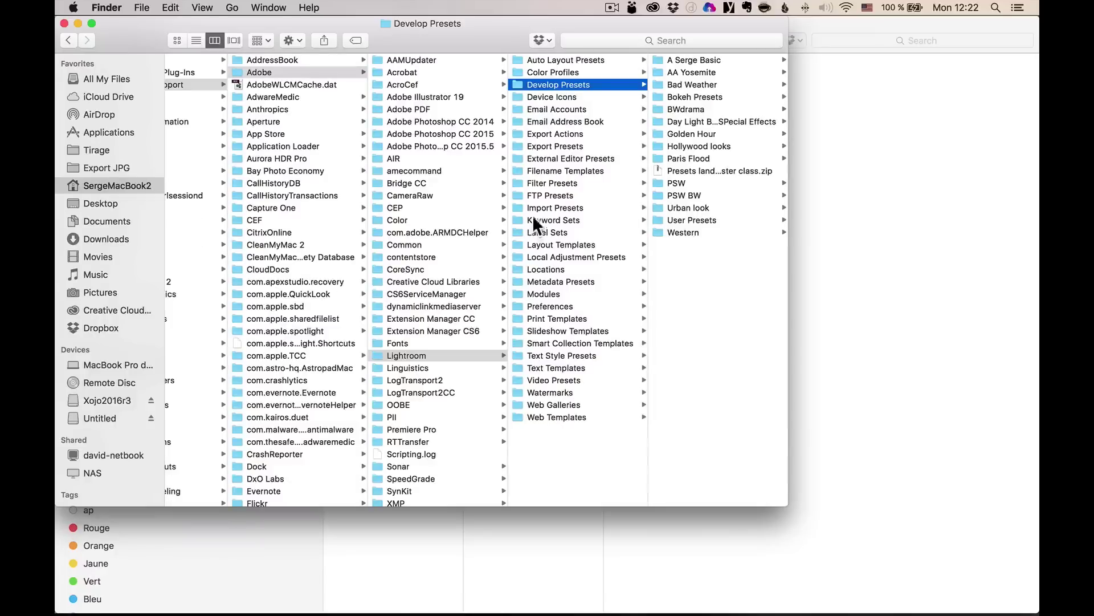
click(665, 84)
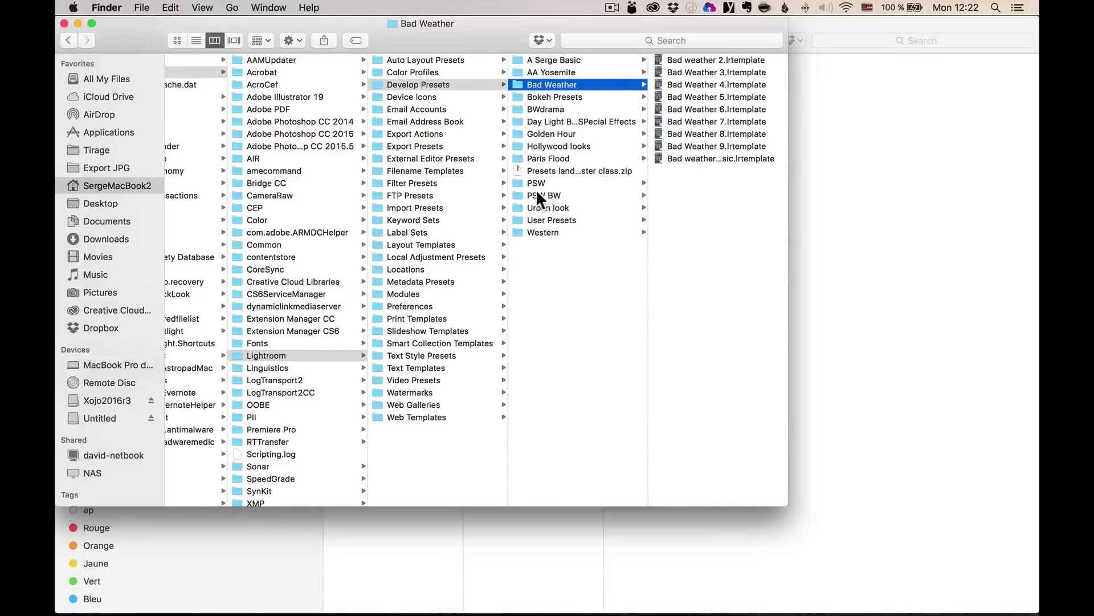
- Switch back to Lightroom, close the Preferences, and preview the river valley photo full screen
key(super+Tab)
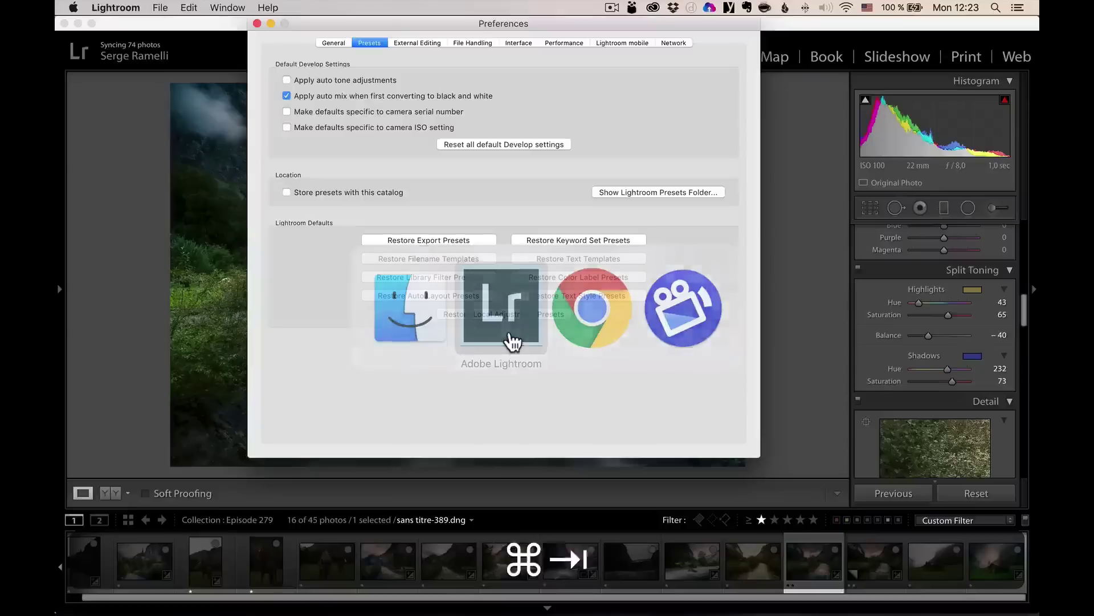
click(256, 23)
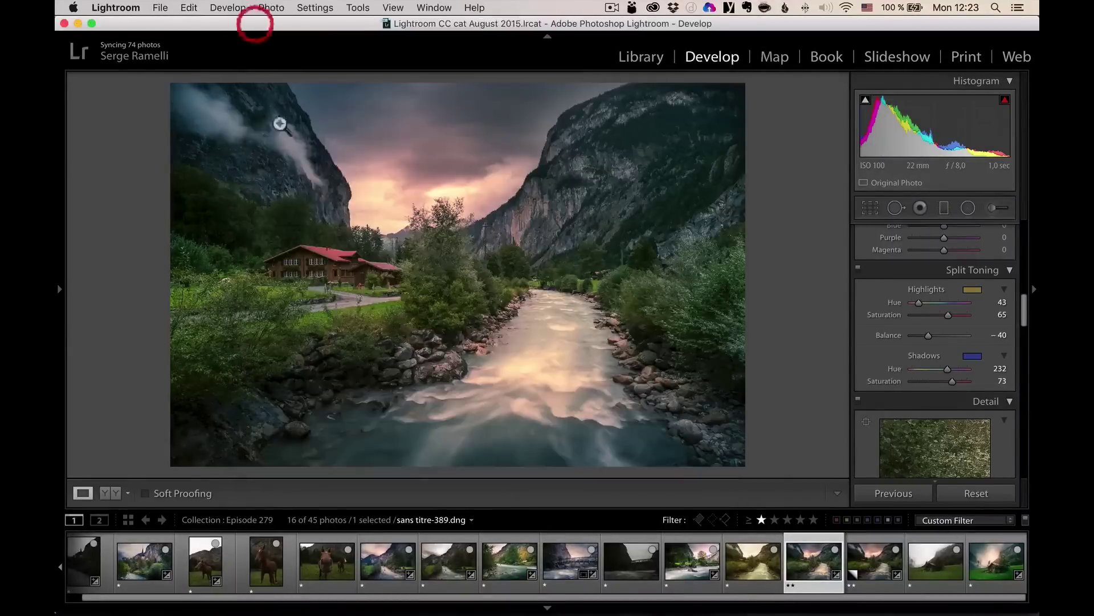
key(f)
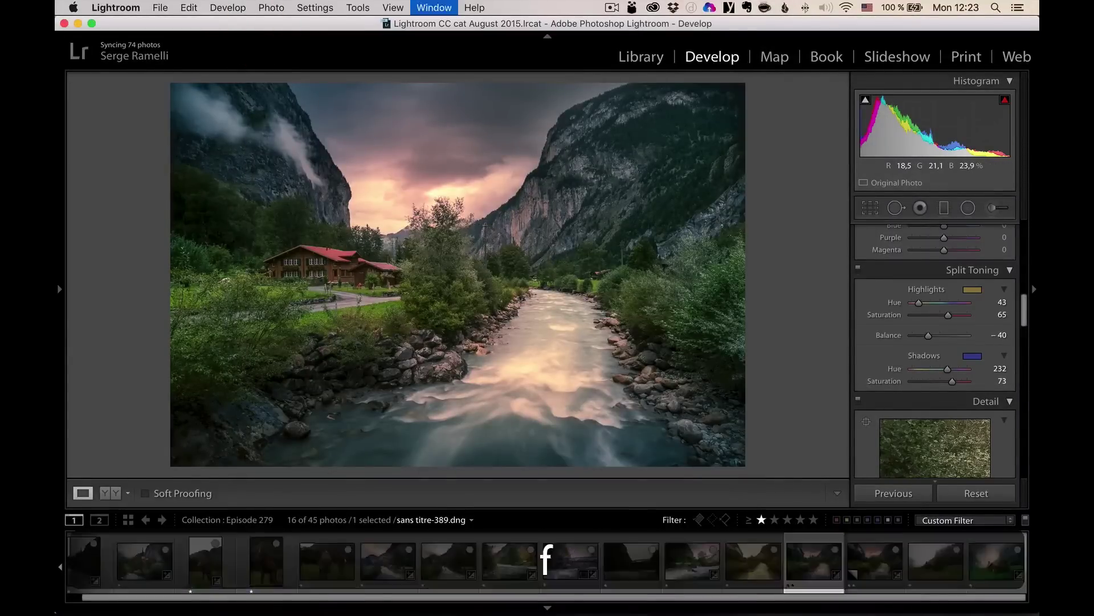